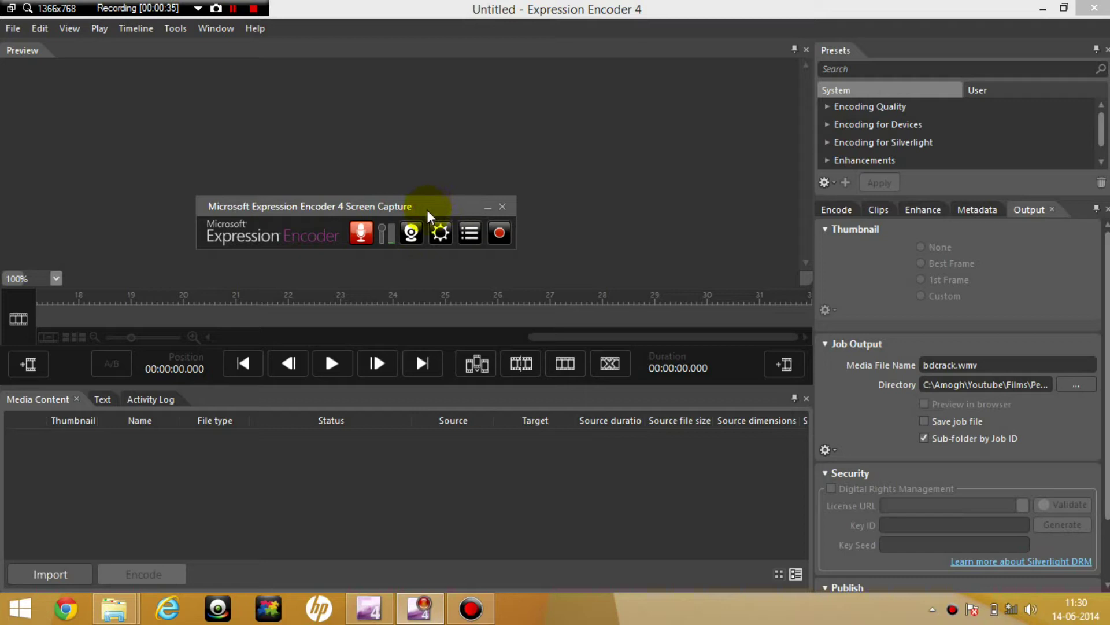
Drag the Screen Capture toolbar up and to the right, out of the way
drag(432, 211, 527, 175)
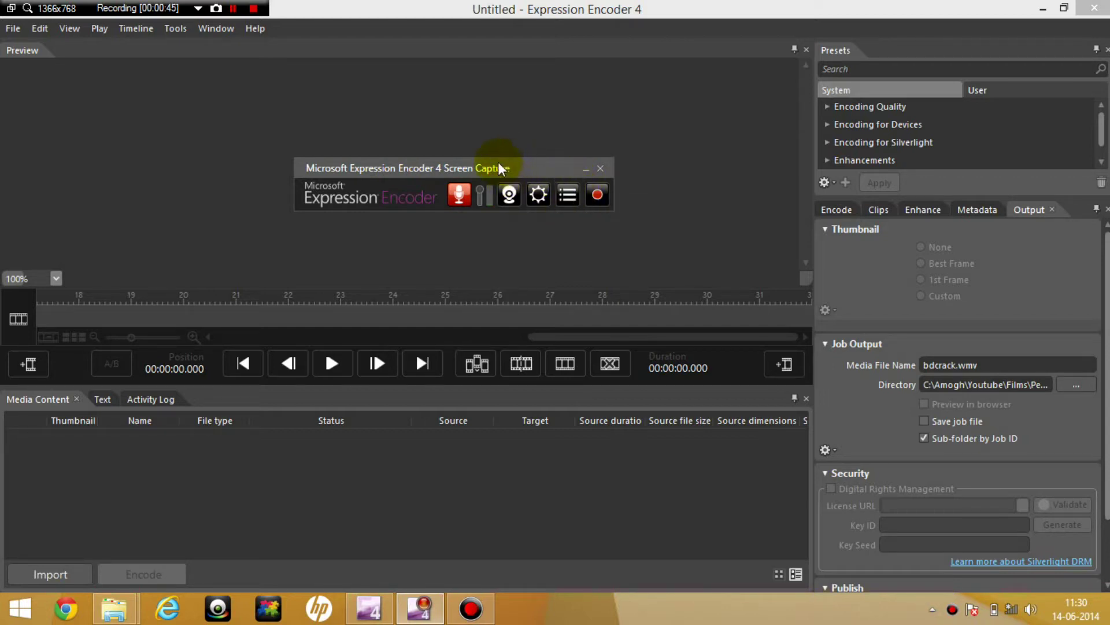
Bring the main Encoder window forward, then restore the capture toolbar from the taskbar
click(514, 9)
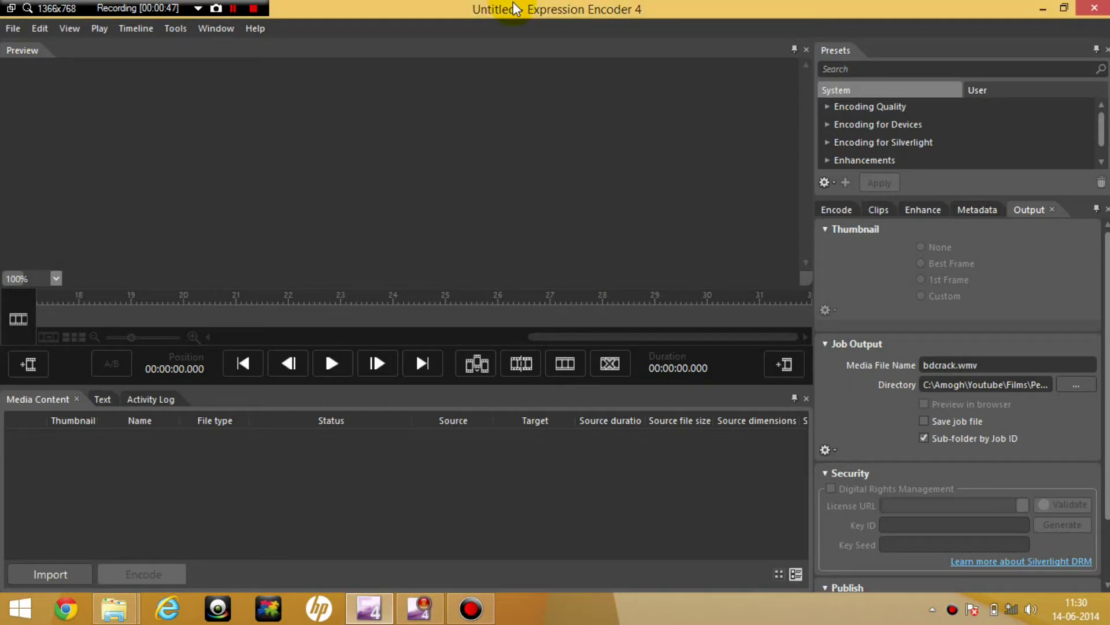
click(429, 605)
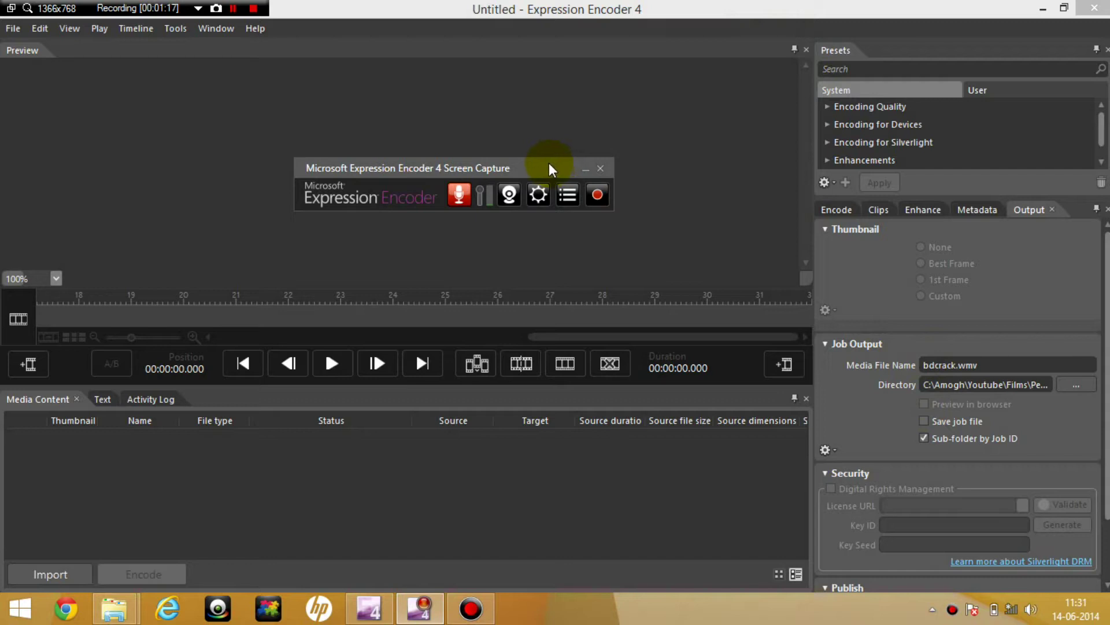
Open the capture settings and keep the frame rate at 25 fps
click(540, 197)
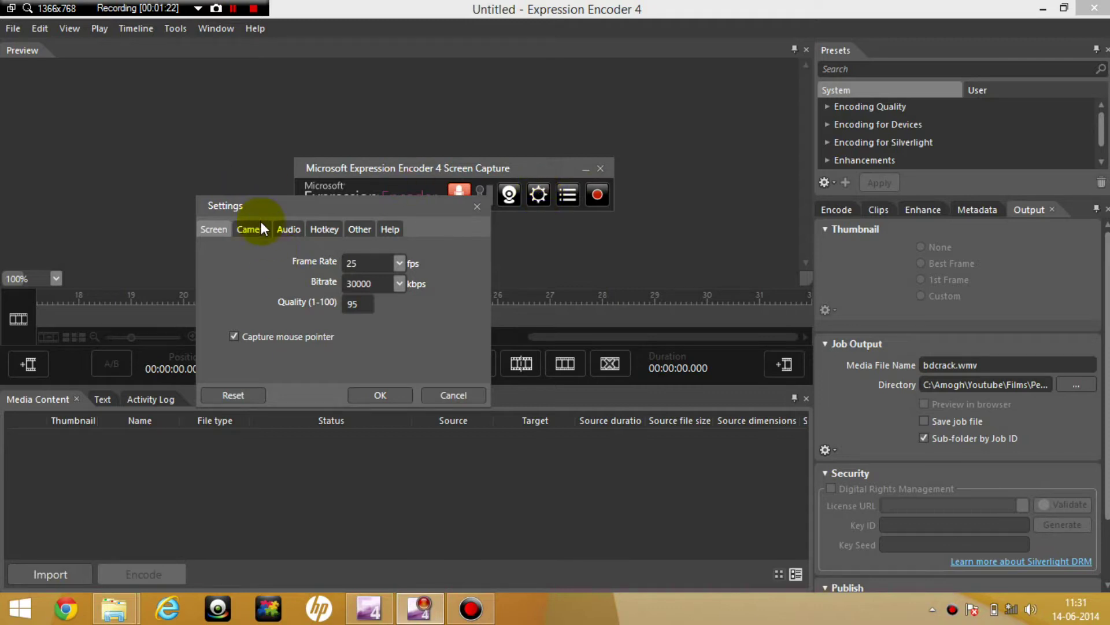
click(400, 264)
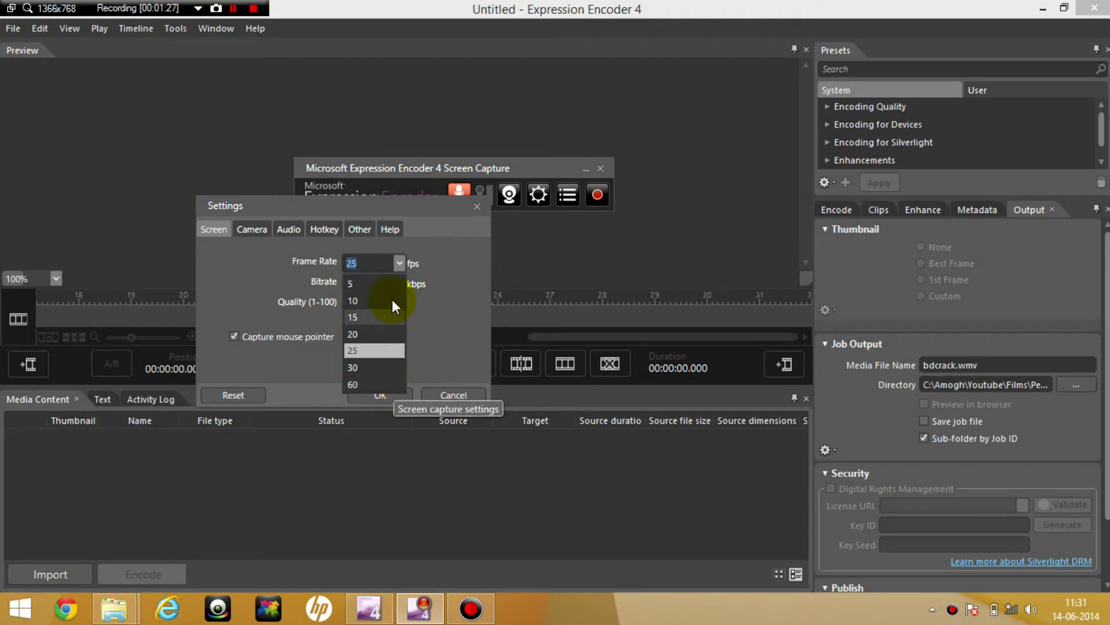
click(399, 265)
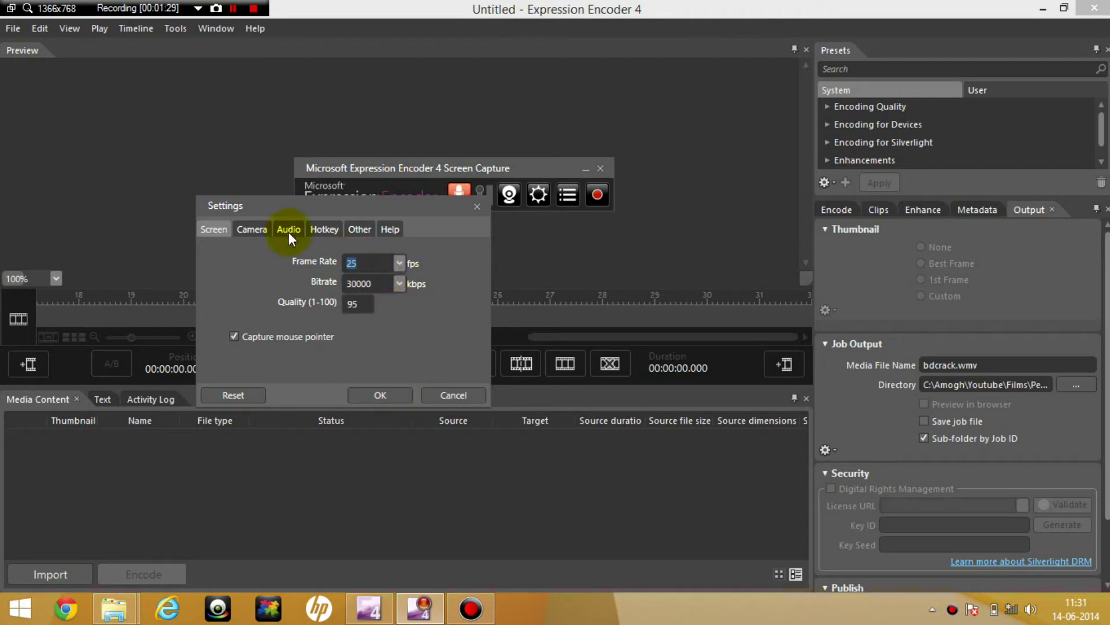
Keep webcam capture off, then view the audio settings (Microphone and Speaker, 48 kHz, 192 bitrate)
click(251, 227)
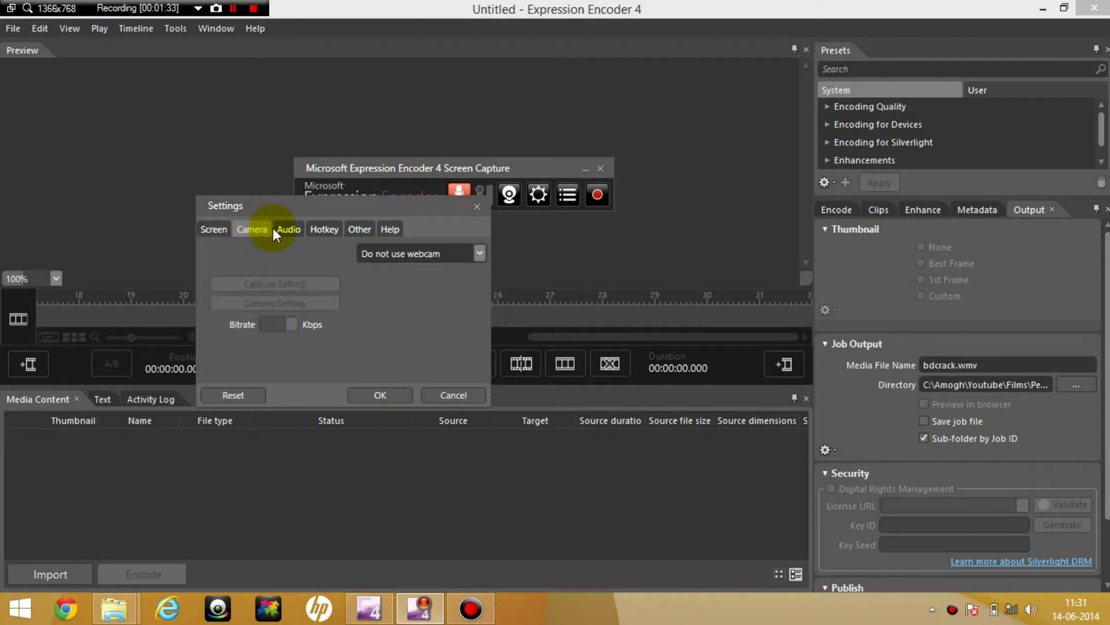
click(428, 252)
click(426, 251)
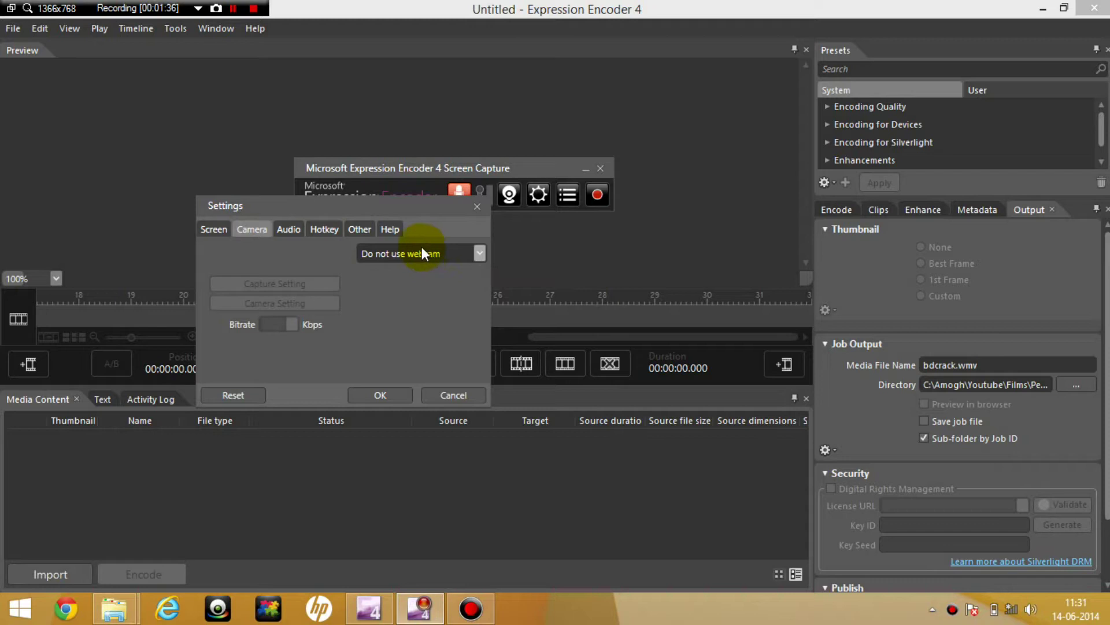
click(288, 229)
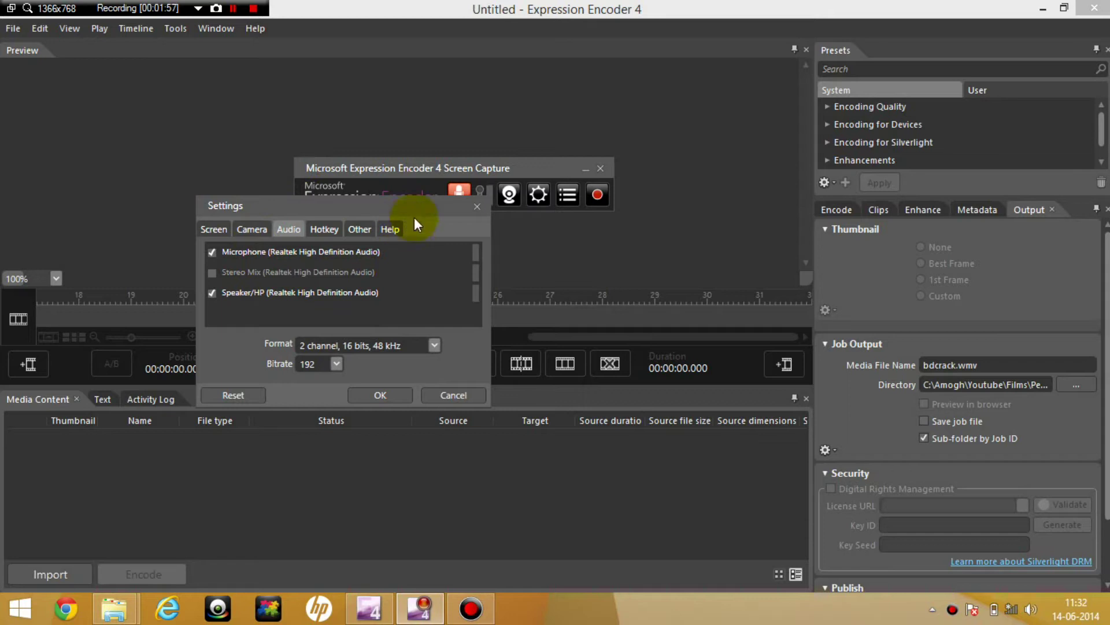
Review the recording hotkeys, then the Other options such as mouse highlighting, countdown and beep
click(319, 232)
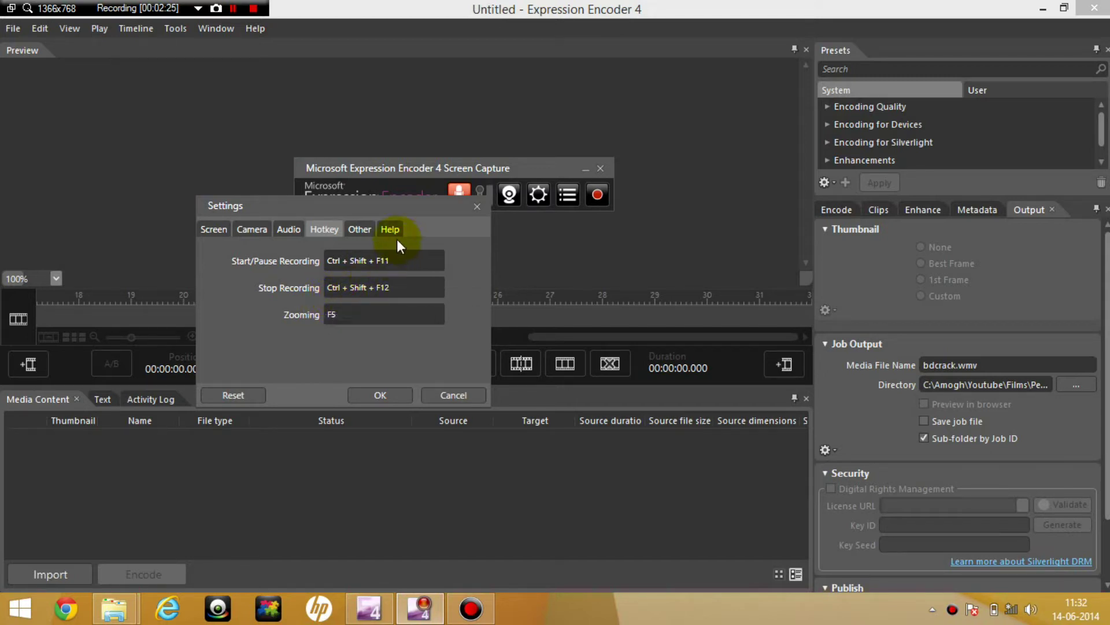
click(357, 233)
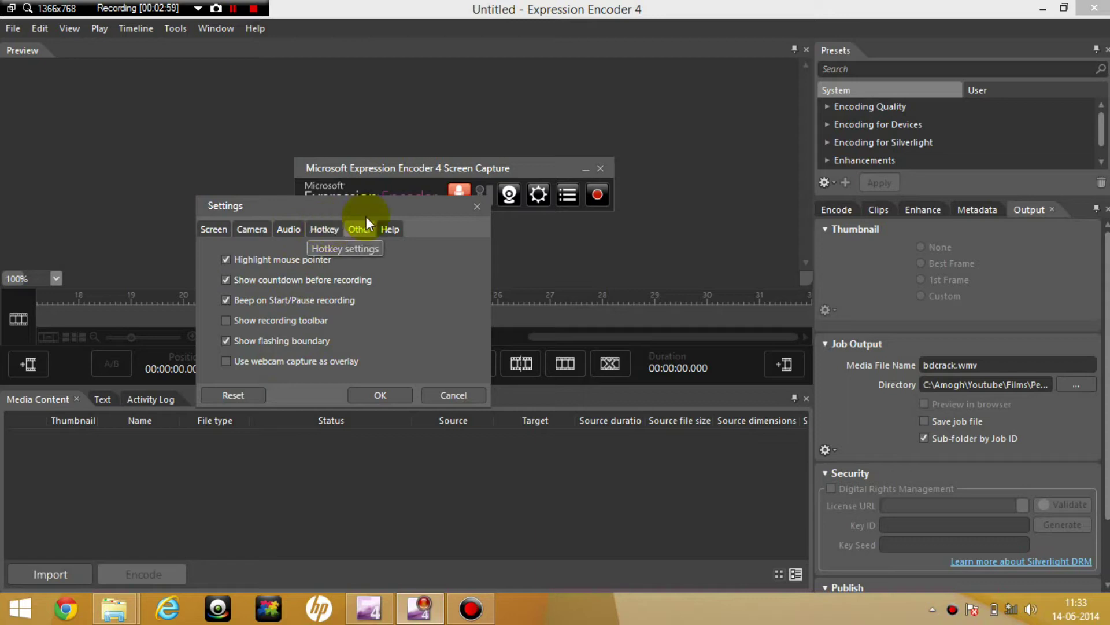
Cycle through Help, Other, Hotkey, Audio and Camera tabs back to Screen settings (25 fps, 30000 kbps, quality 95)
click(382, 231)
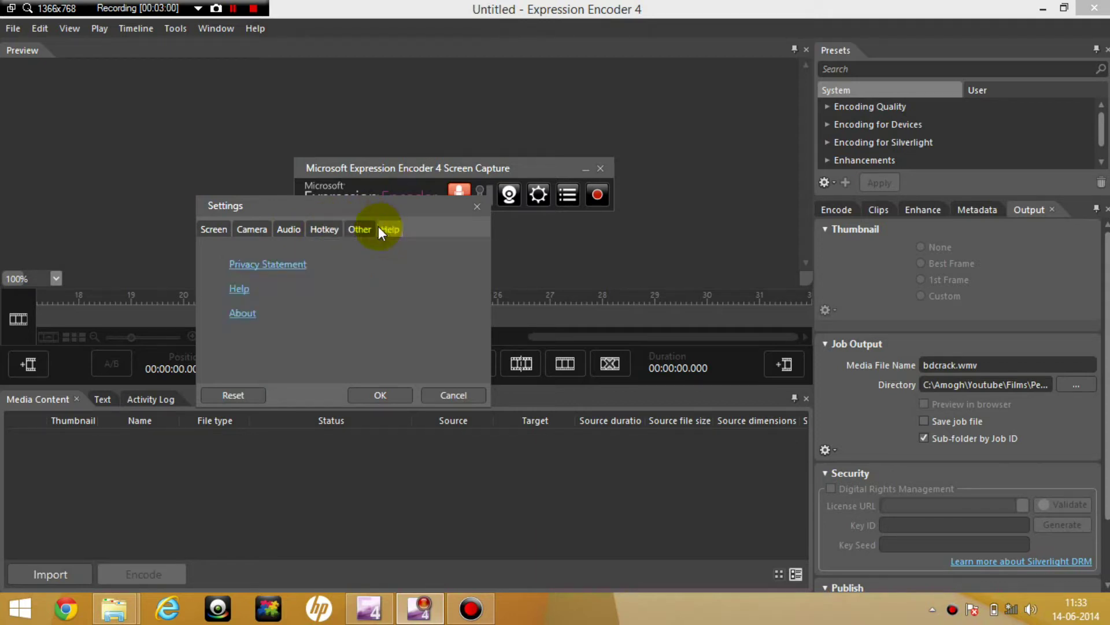
click(359, 227)
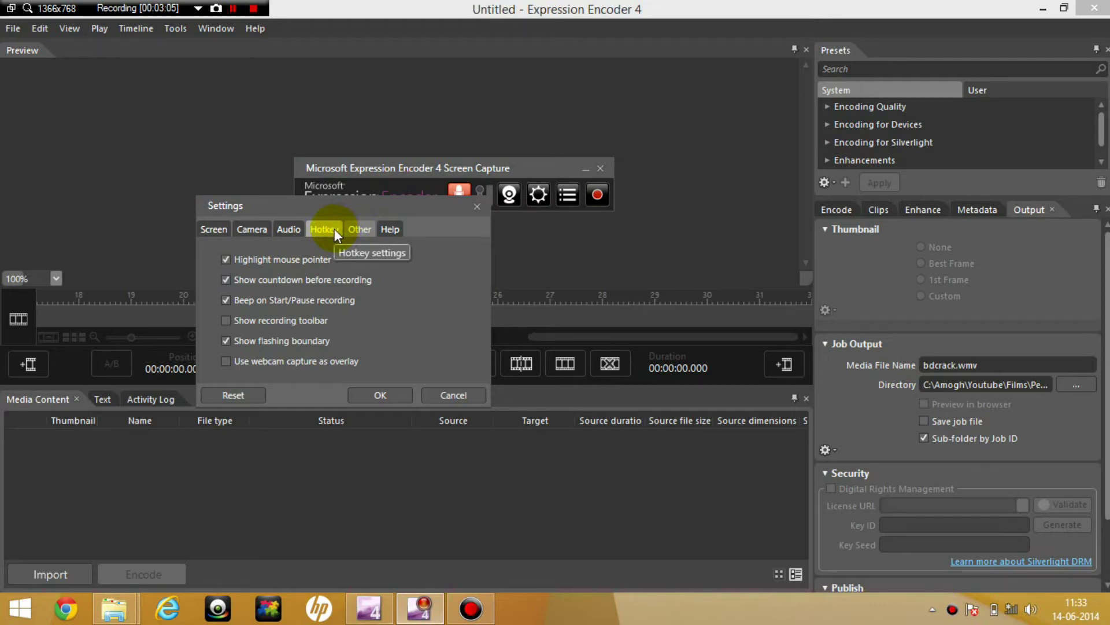
click(335, 228)
click(347, 231)
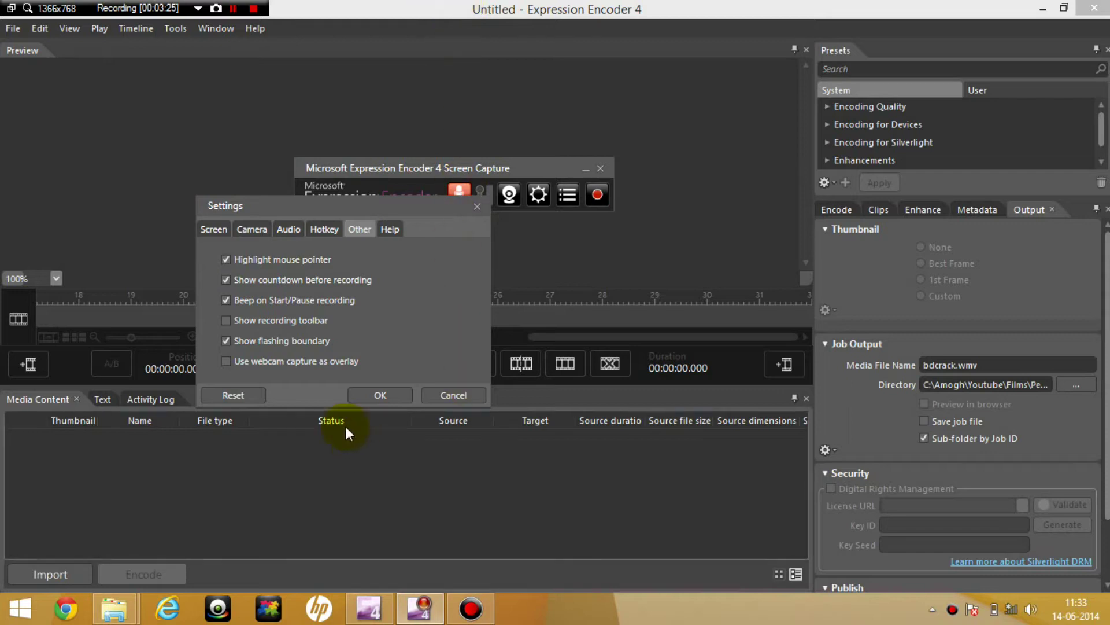
click(324, 229)
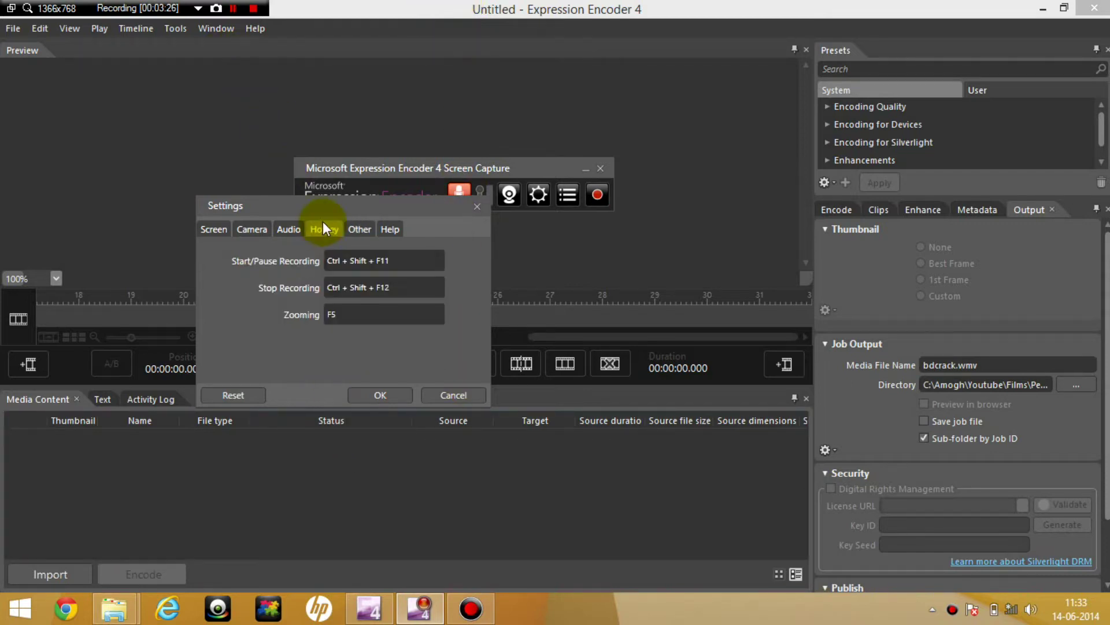
click(277, 228)
click(249, 228)
click(218, 228)
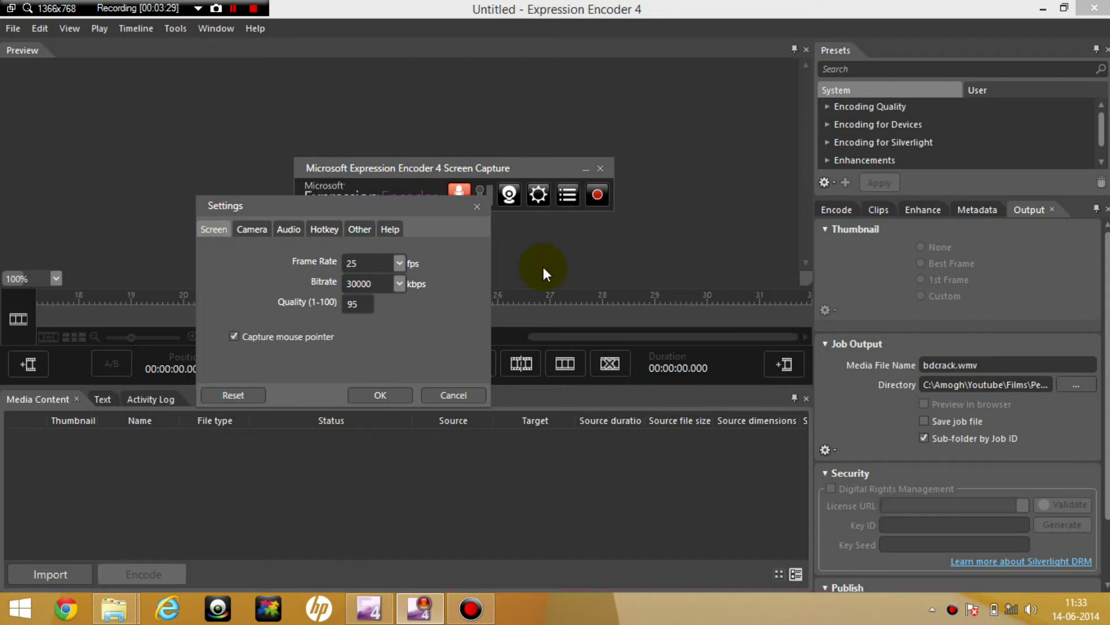
Accept the capture settings with OK and start a new screen recording
click(359, 398)
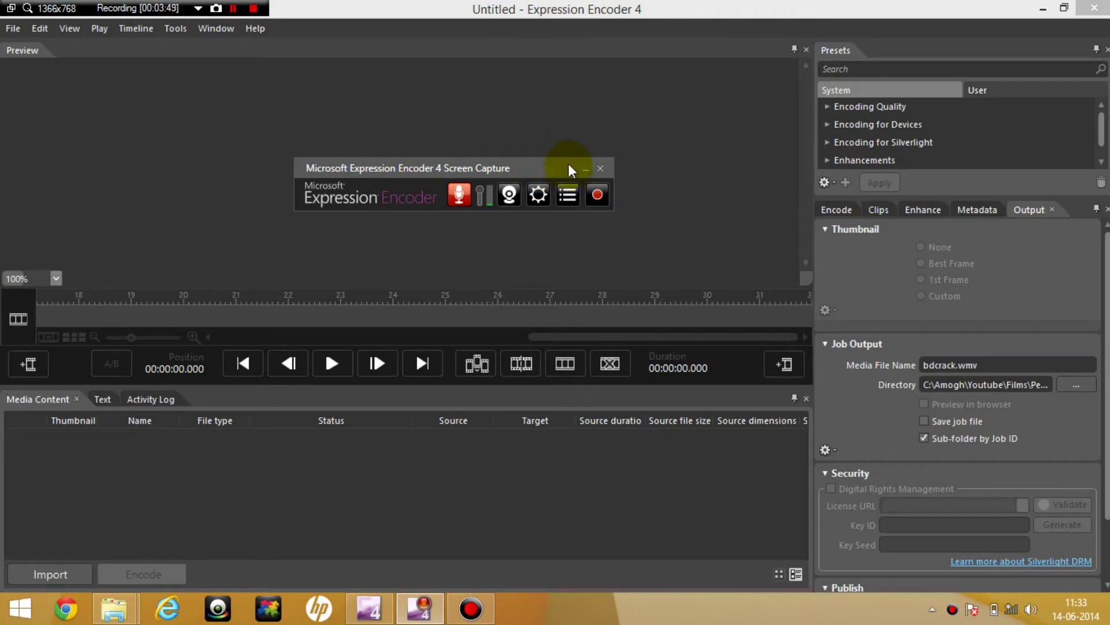
click(594, 182)
Bring up the 1360 × 688 capture region and drag it up, then back down over the Encoder window
click(598, 197)
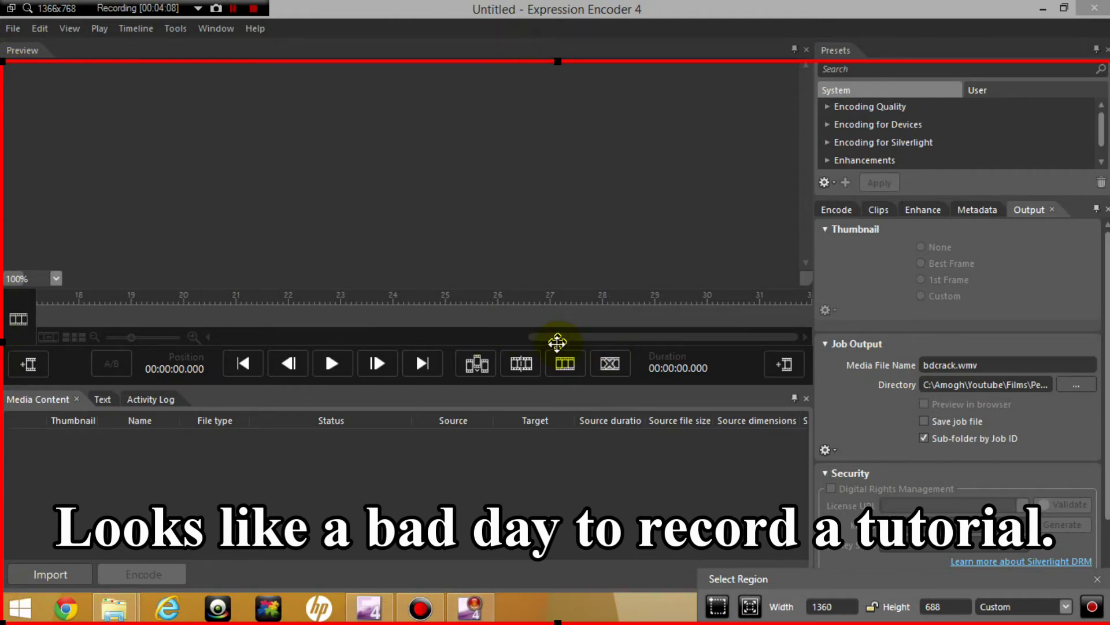
drag(557, 340, 557, 304)
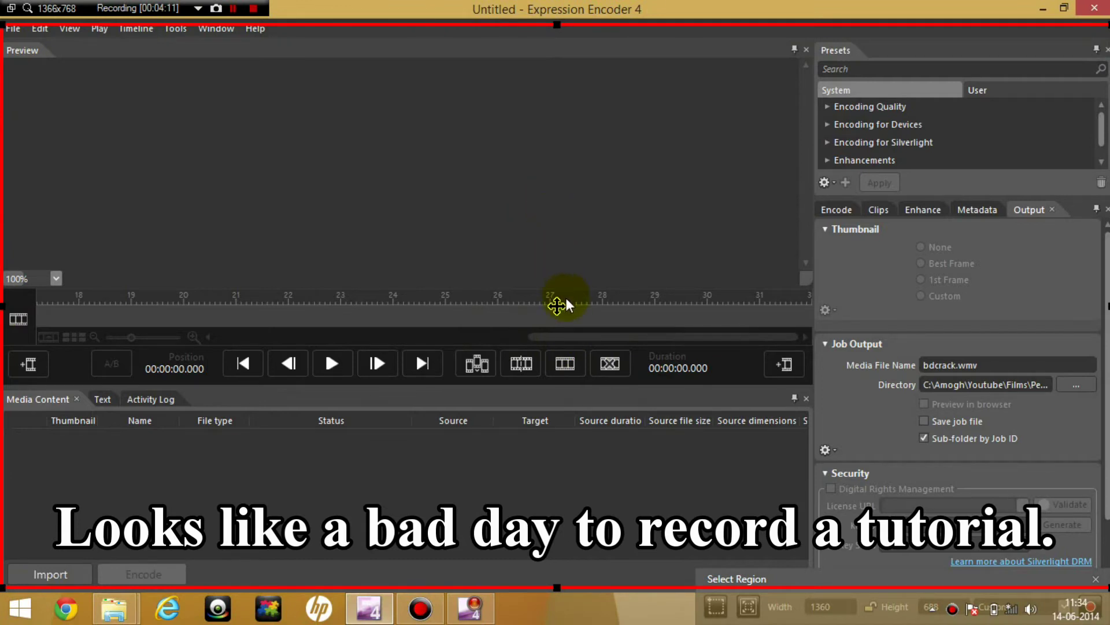
drag(556, 305, 557, 293)
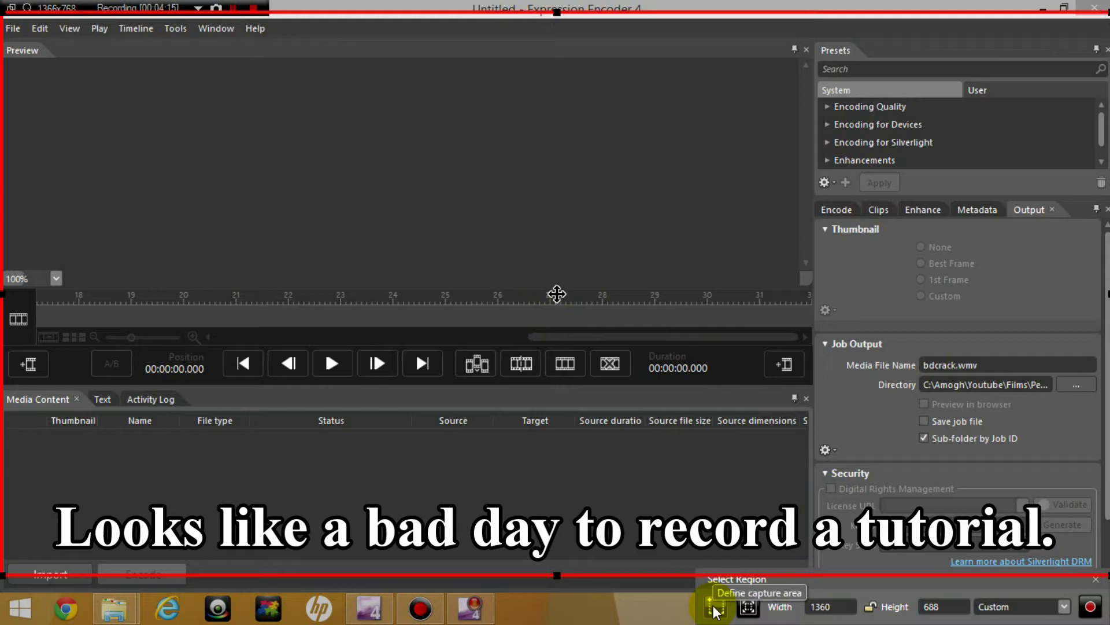
drag(556, 291, 559, 342)
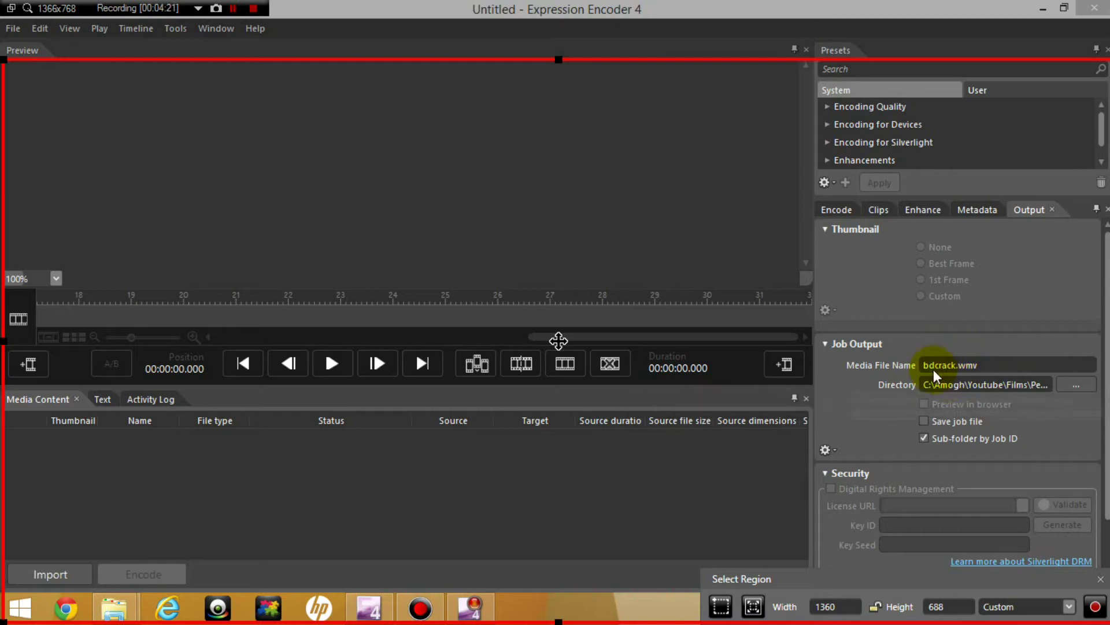
Draw a new capture area corner to corner, giving a 1366 × 728 region across the screen
click(722, 607)
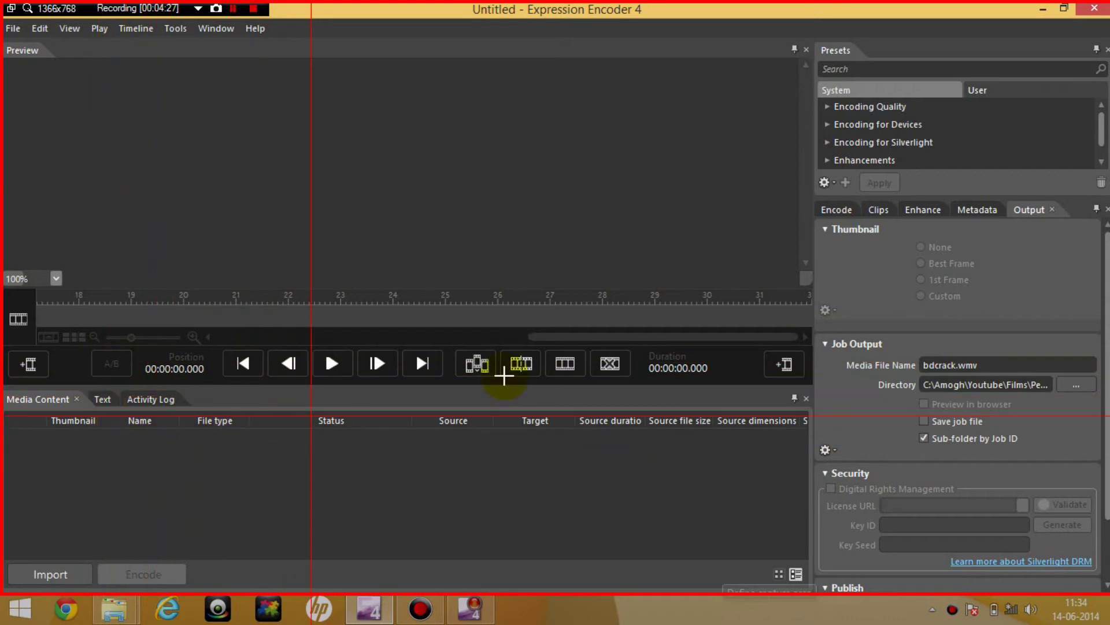
click(1082, 5)
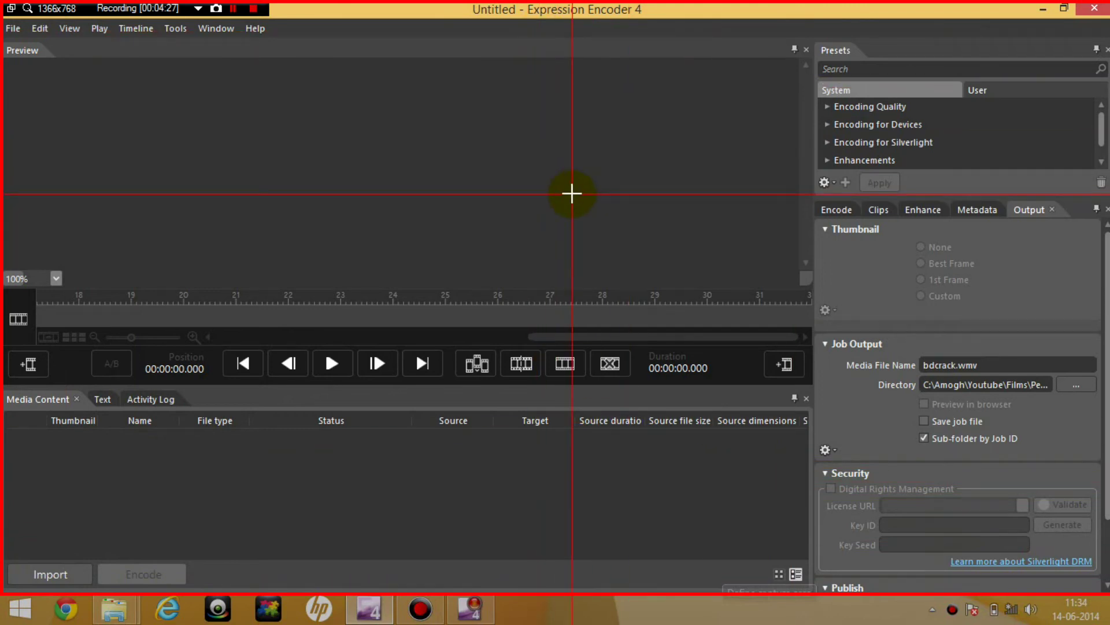
click(572, 193)
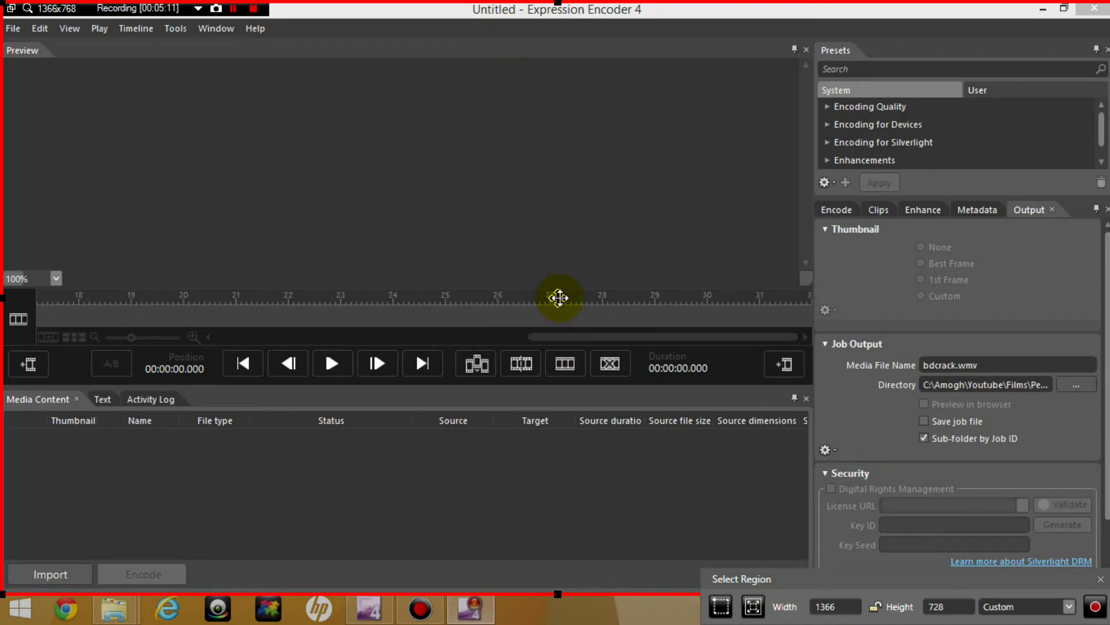
Nudge the region down and keep the custom 1366 × 728 size from the size presets
mouse_move(558, 299)
mouse_down()
mouse_move(553, 340)
mouse_move(559, 308)
mouse_up()
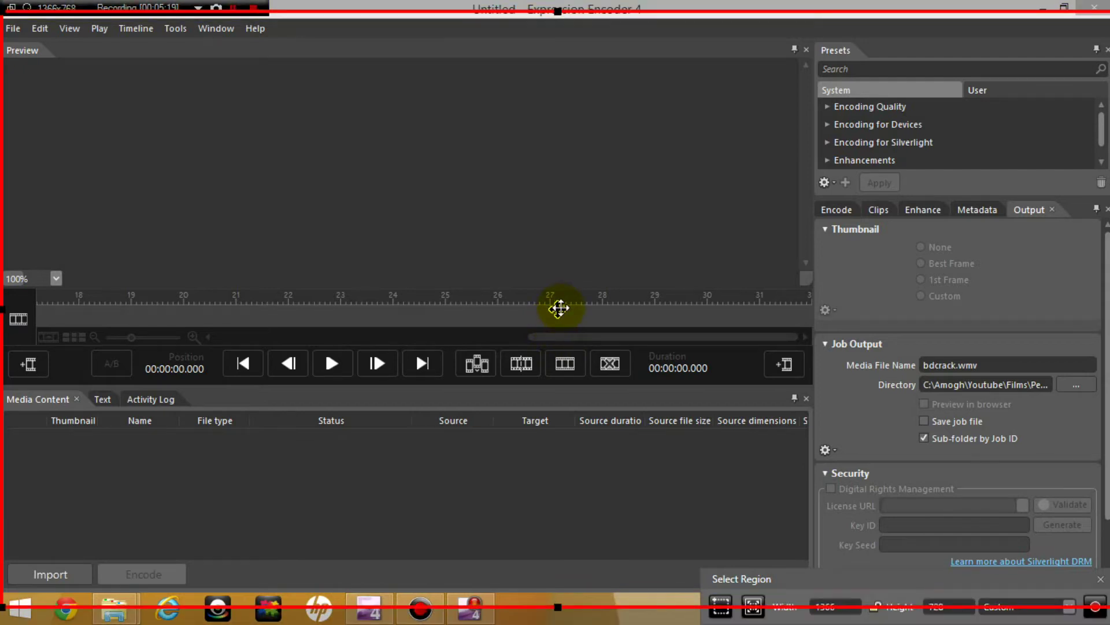
click(726, 602)
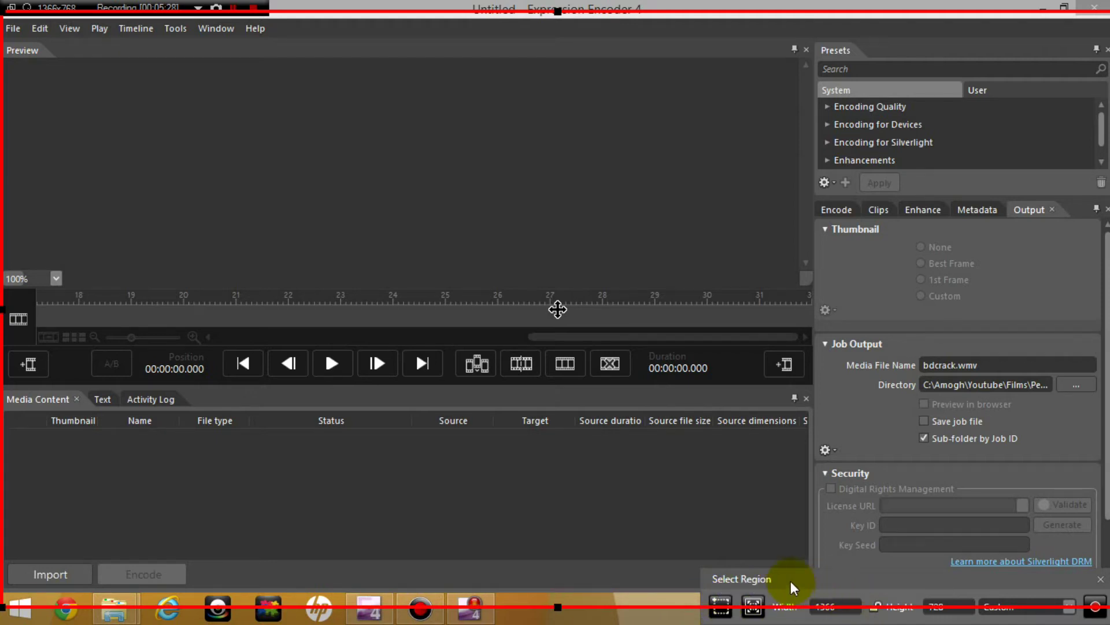
mouse_move(785, 575)
mouse_down()
mouse_move(774, 561)
mouse_move(790, 583)
mouse_up()
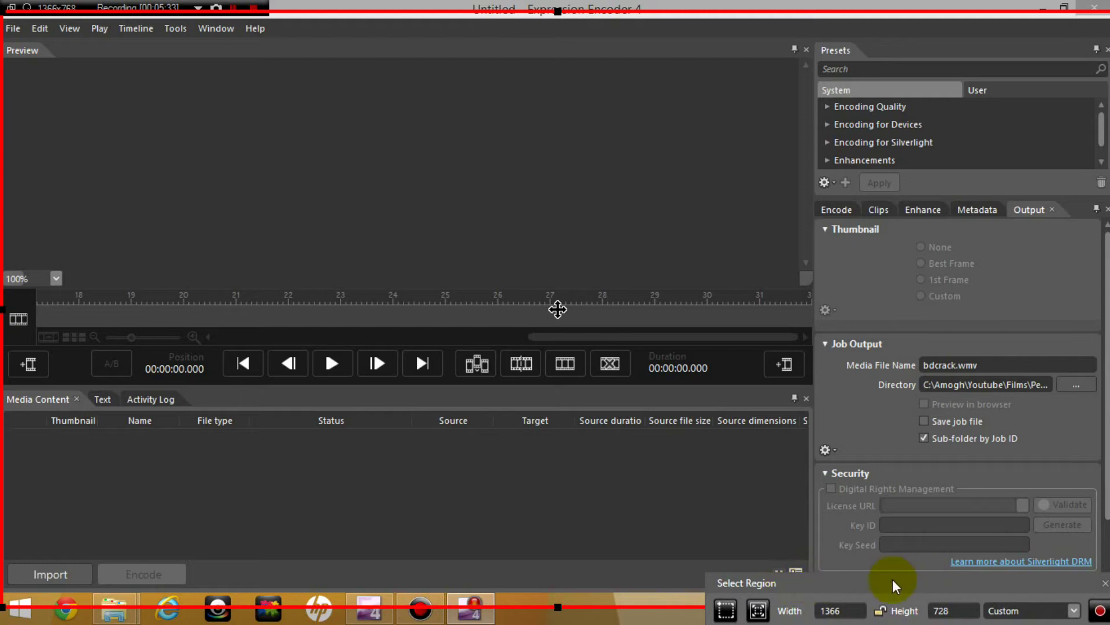
click(1072, 611)
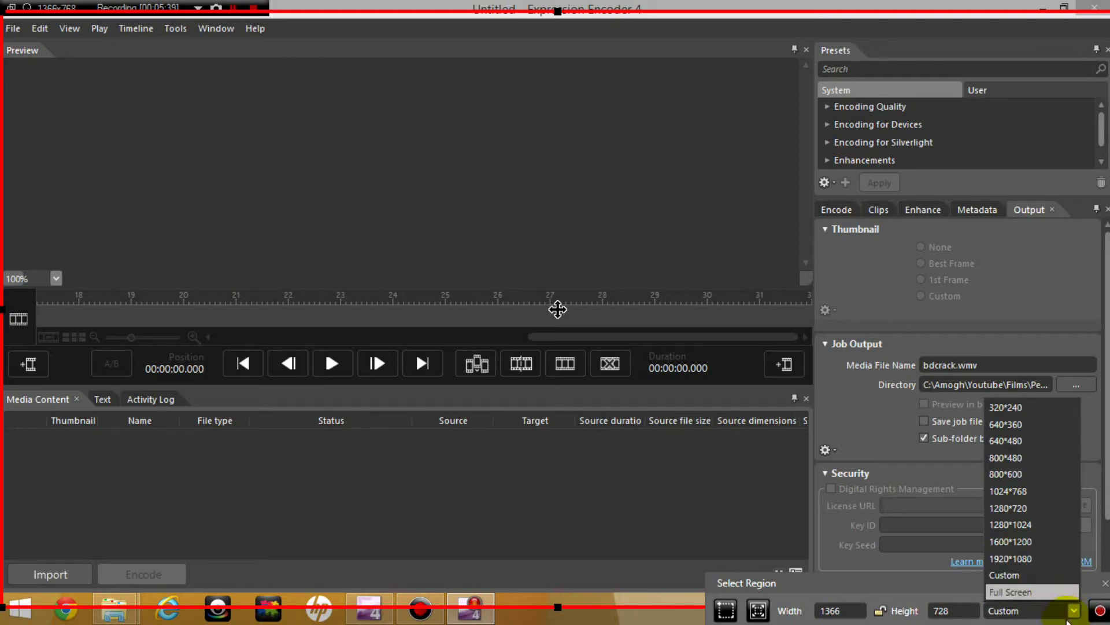
click(1073, 610)
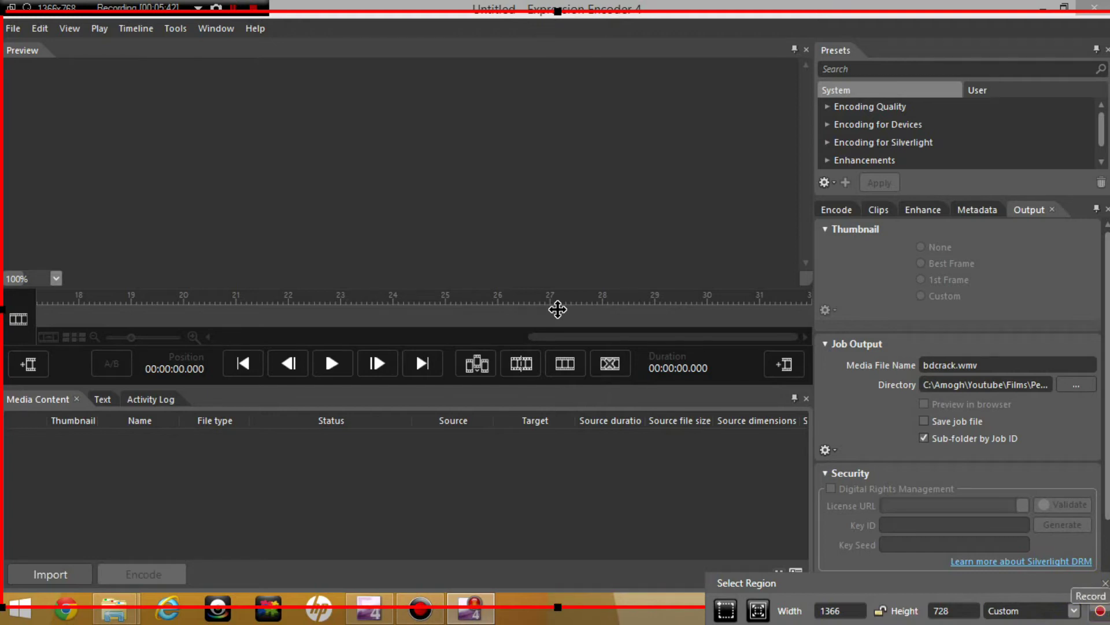
click(1106, 611)
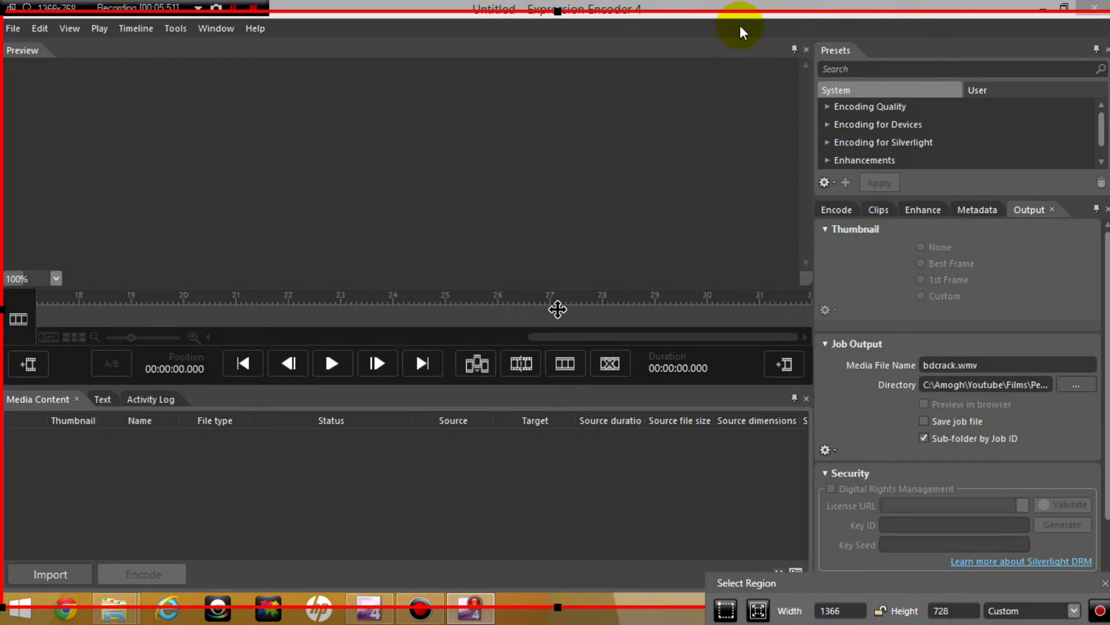
Start the full-screen recording, accept the hidden-toolbar warning, and check the tray's hidden icons
click(1099, 610)
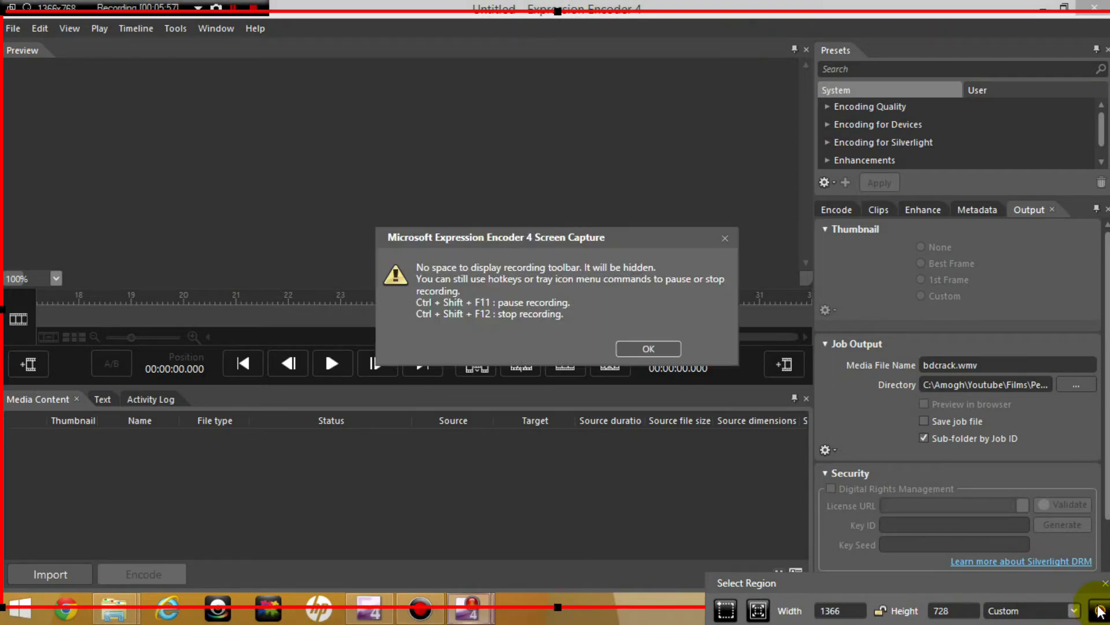
click(630, 349)
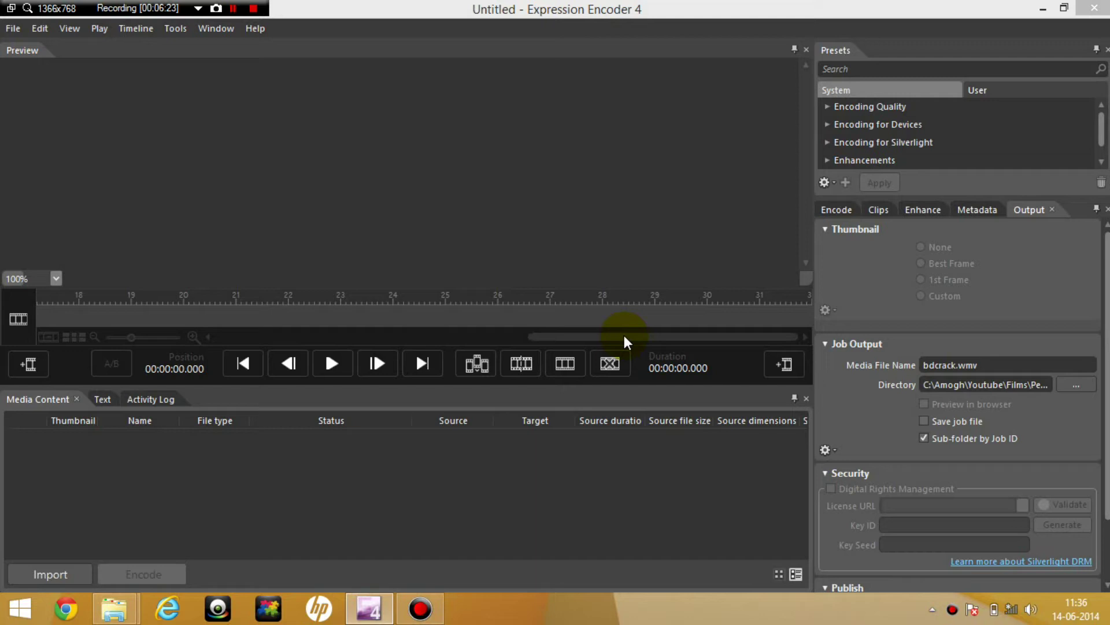
click(932, 609)
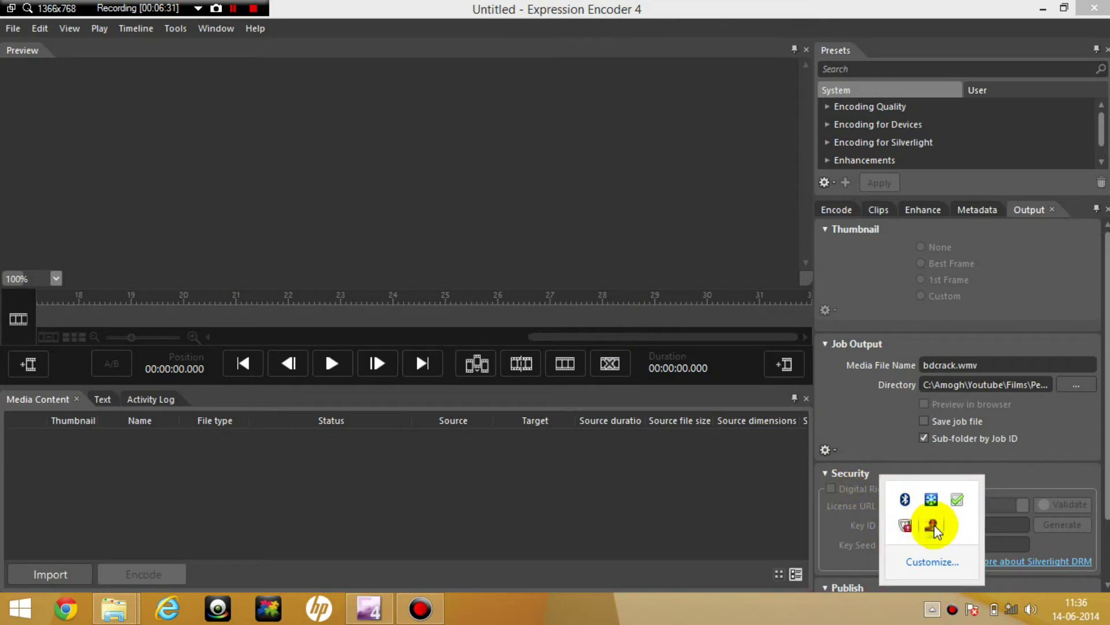
drag(935, 525, 957, 532)
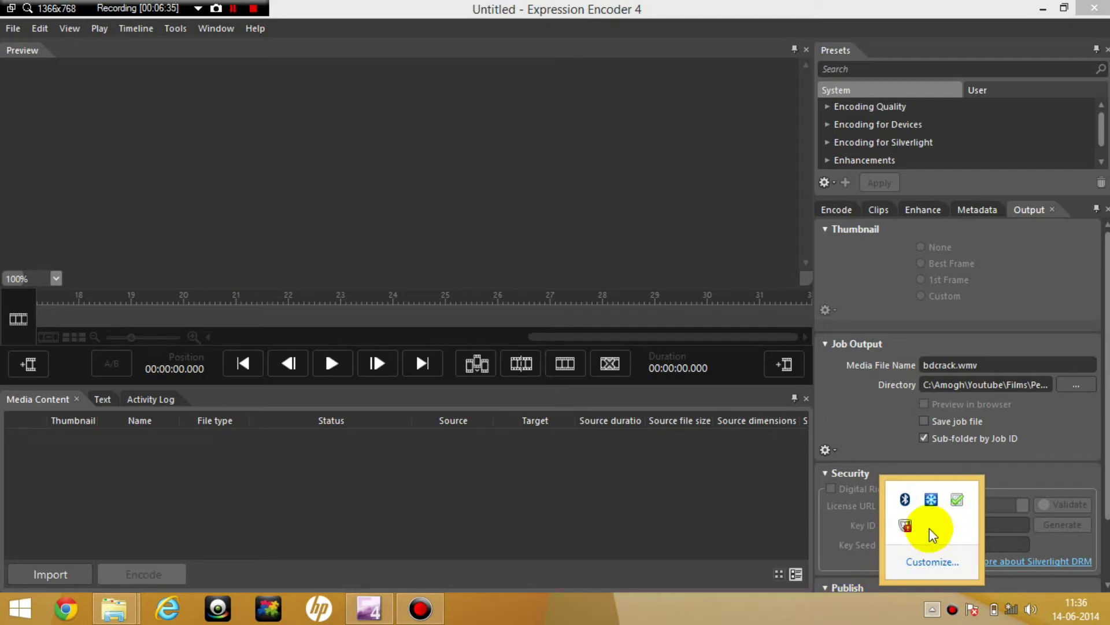
click(932, 609)
click(932, 609)
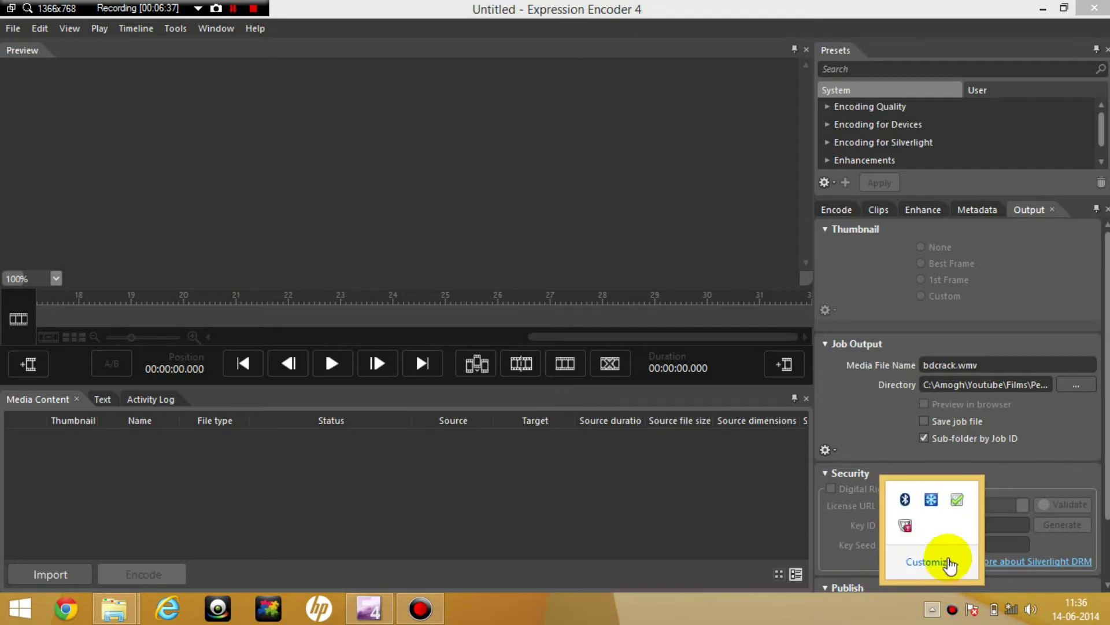
click(883, 617)
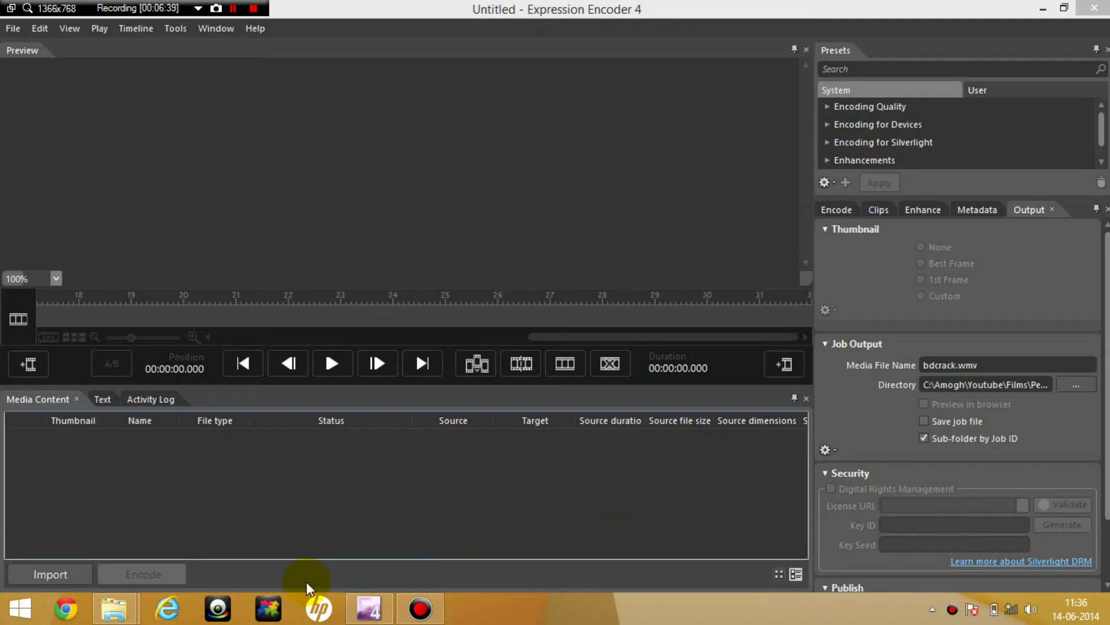
Reopen Screen Capture and fit a 1153 × 345 region frame over the Encoder's preview pane
mouse_move(369, 607)
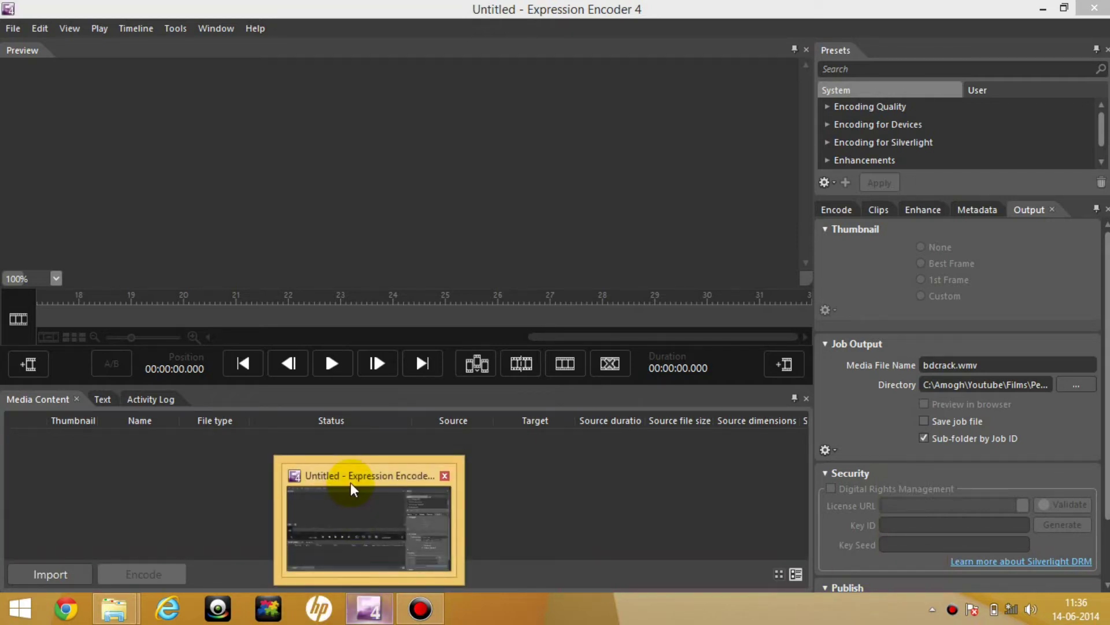
click(234, 9)
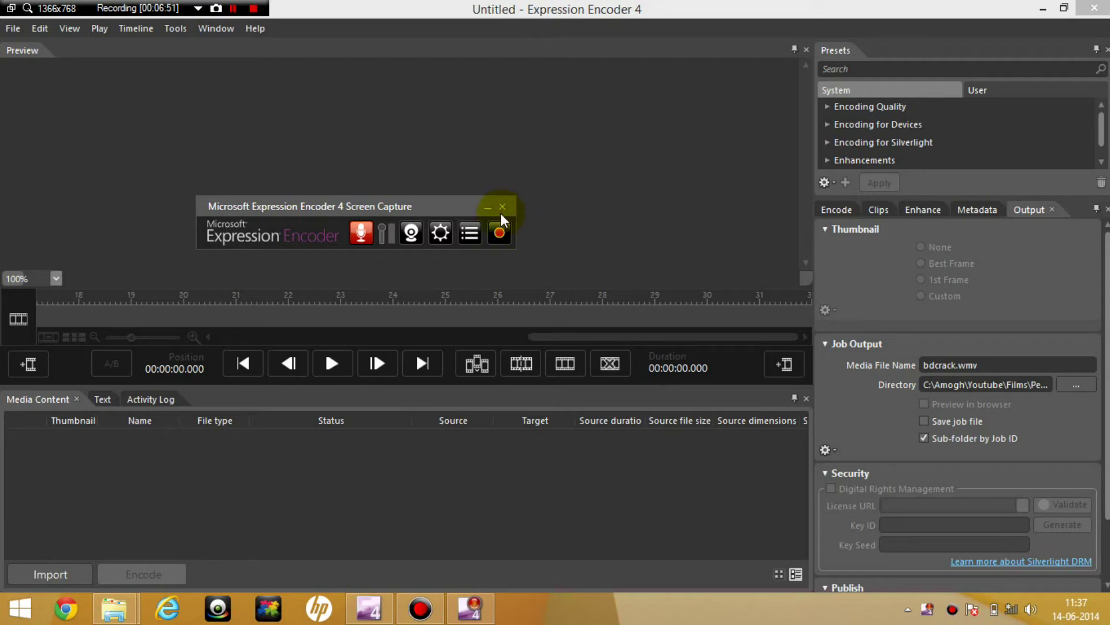
click(506, 234)
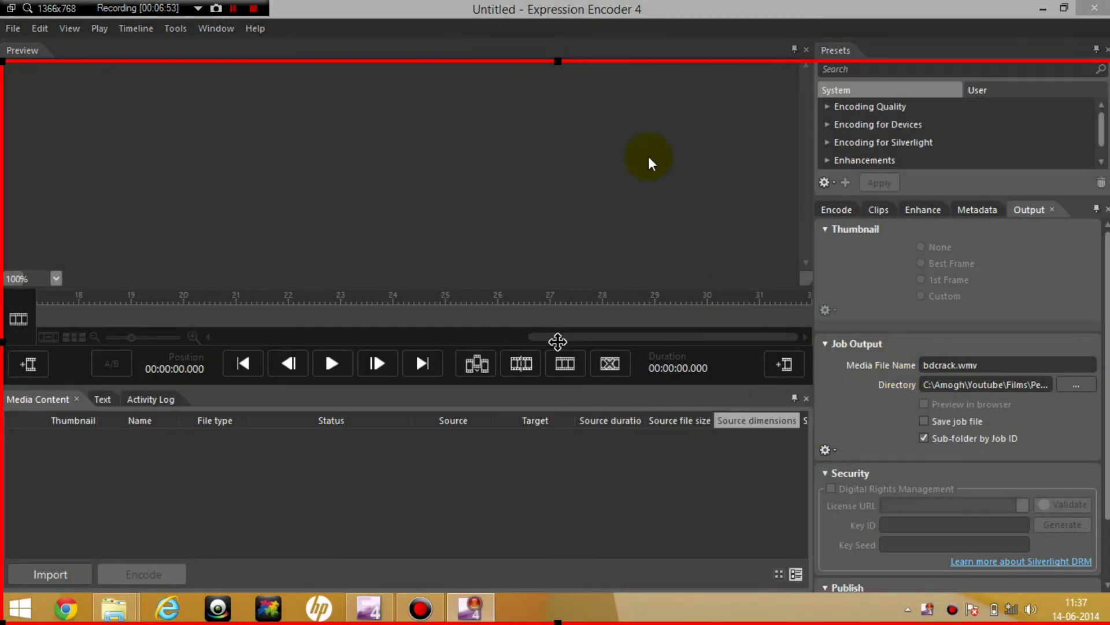
drag(558, 63, 549, 184)
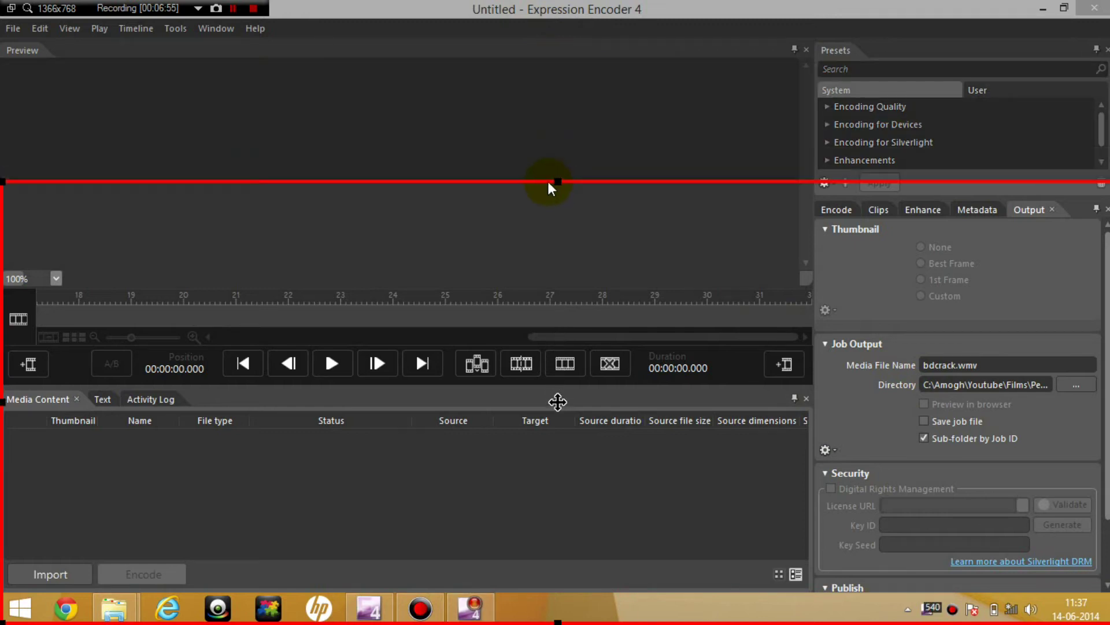
drag(557, 402, 556, 351)
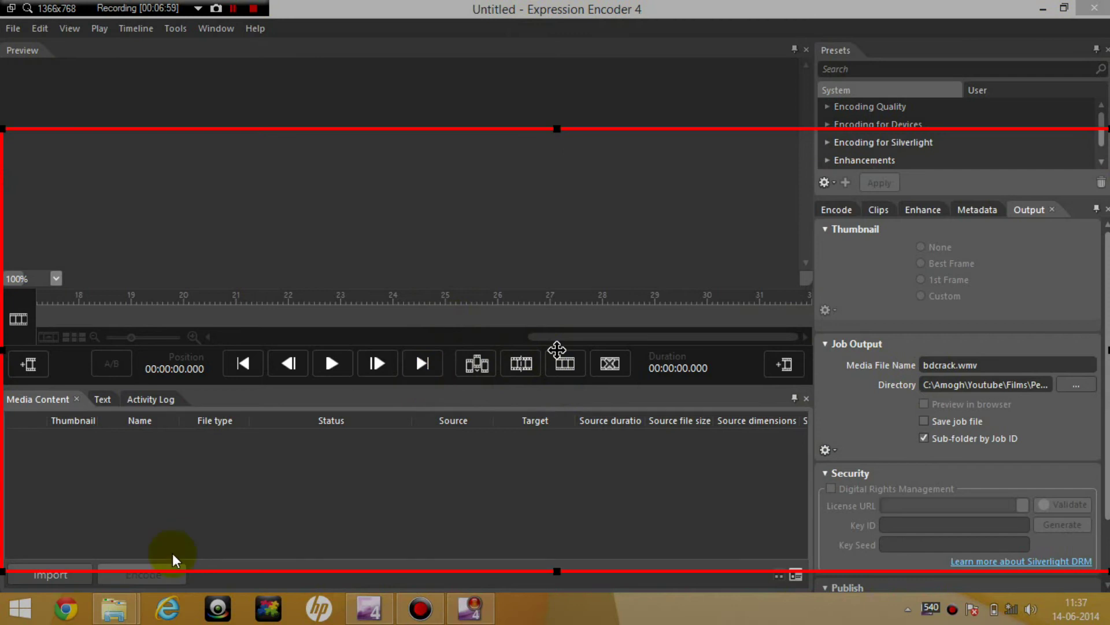
drag(3, 570, 168, 412)
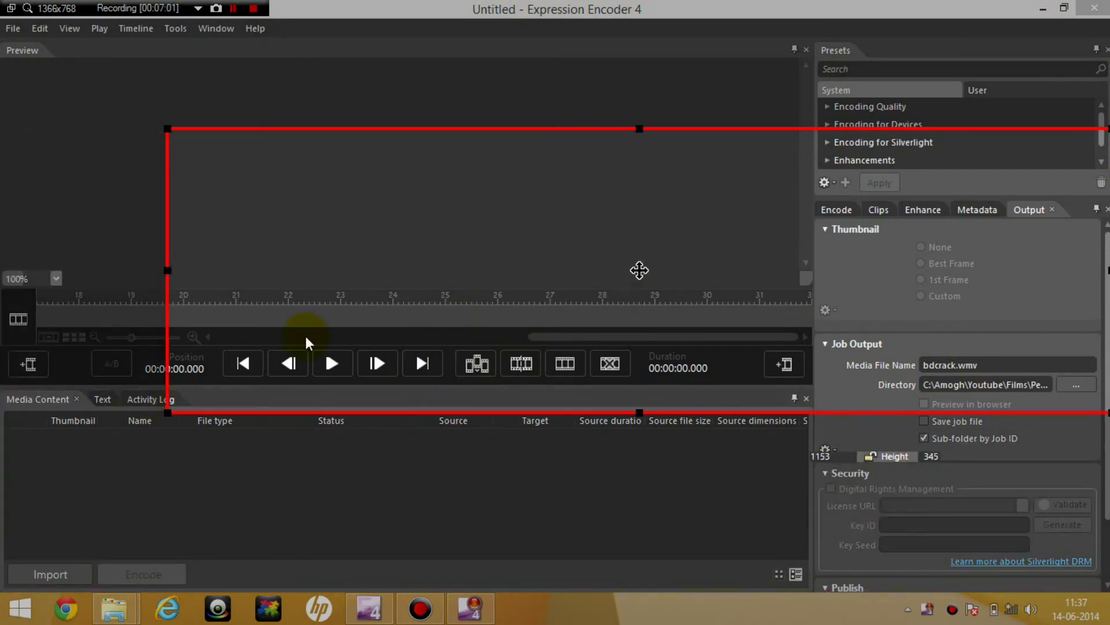
drag(641, 268, 422, 193)
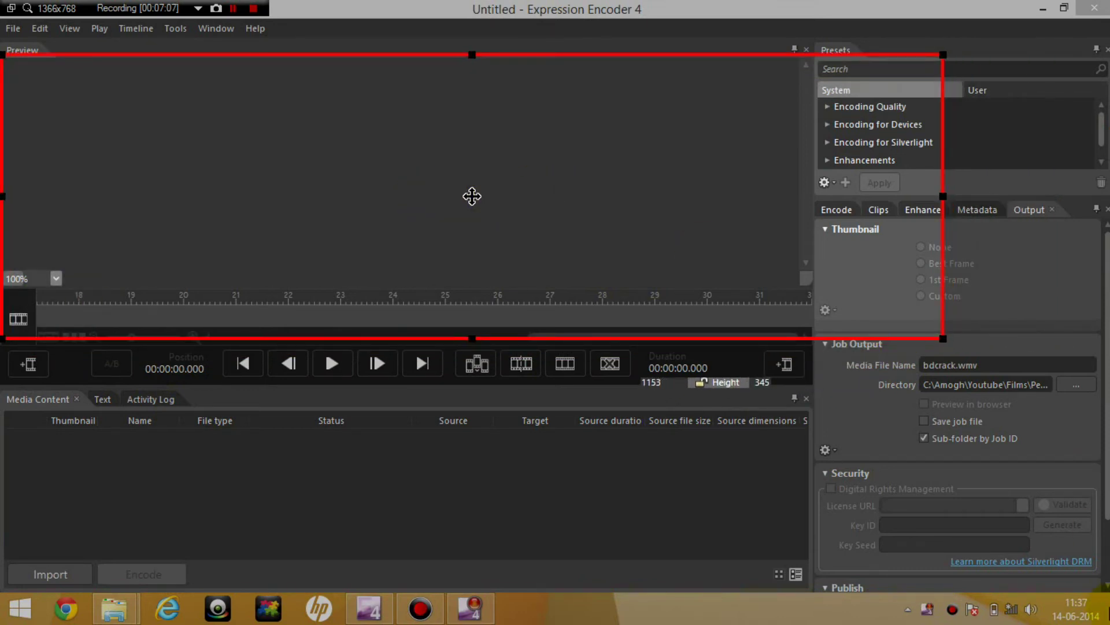
Check the recorder's options menu in the notification area, then close it
click(992, 366)
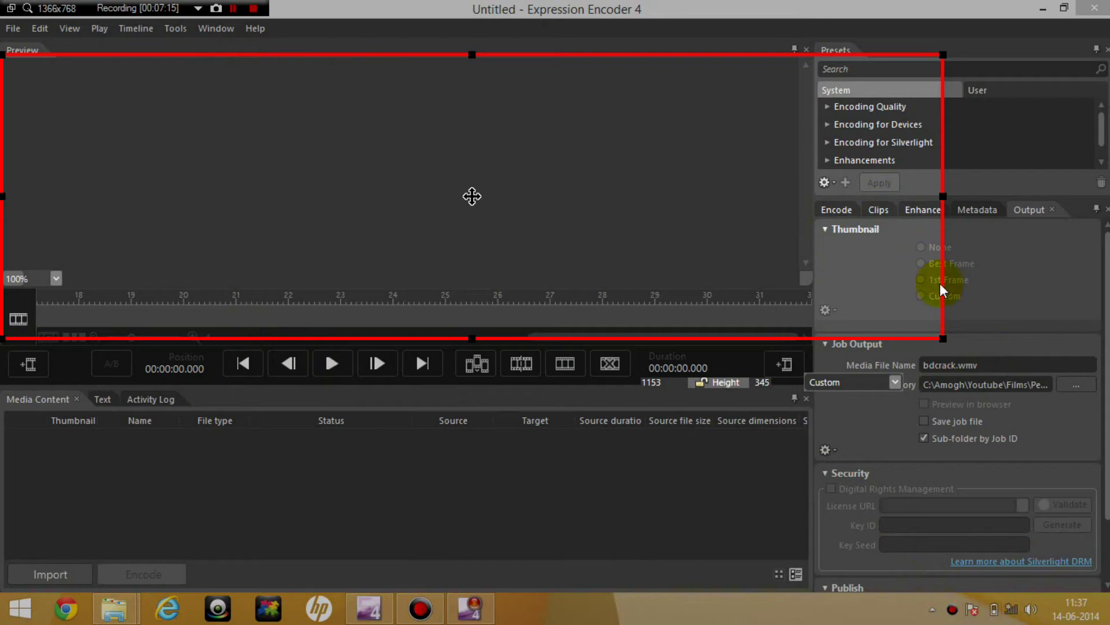
click(932, 614)
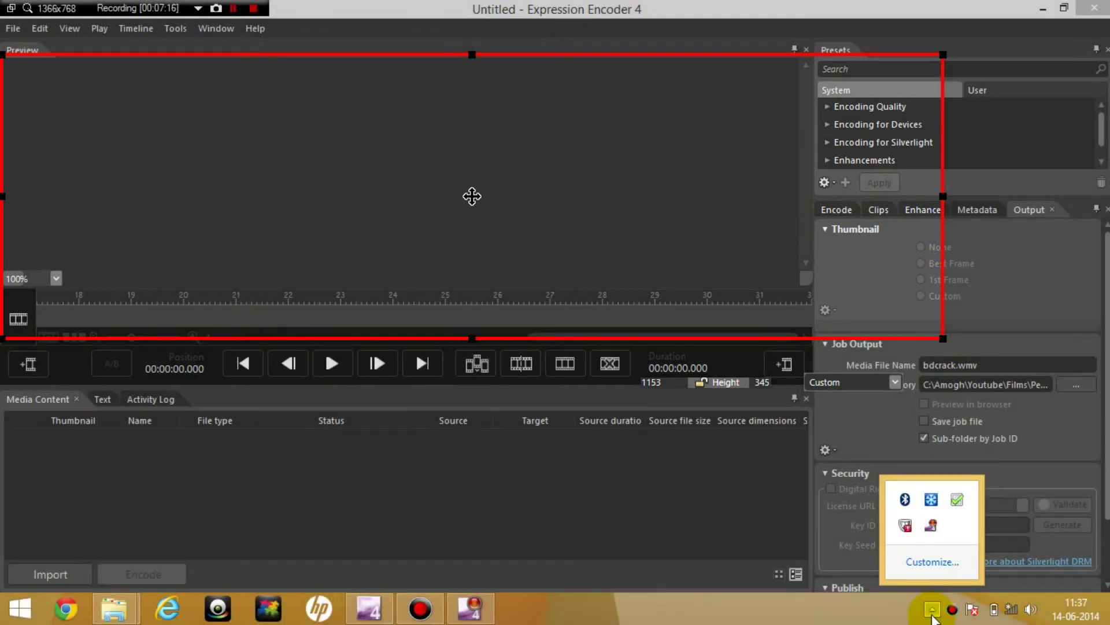
right_click(935, 527)
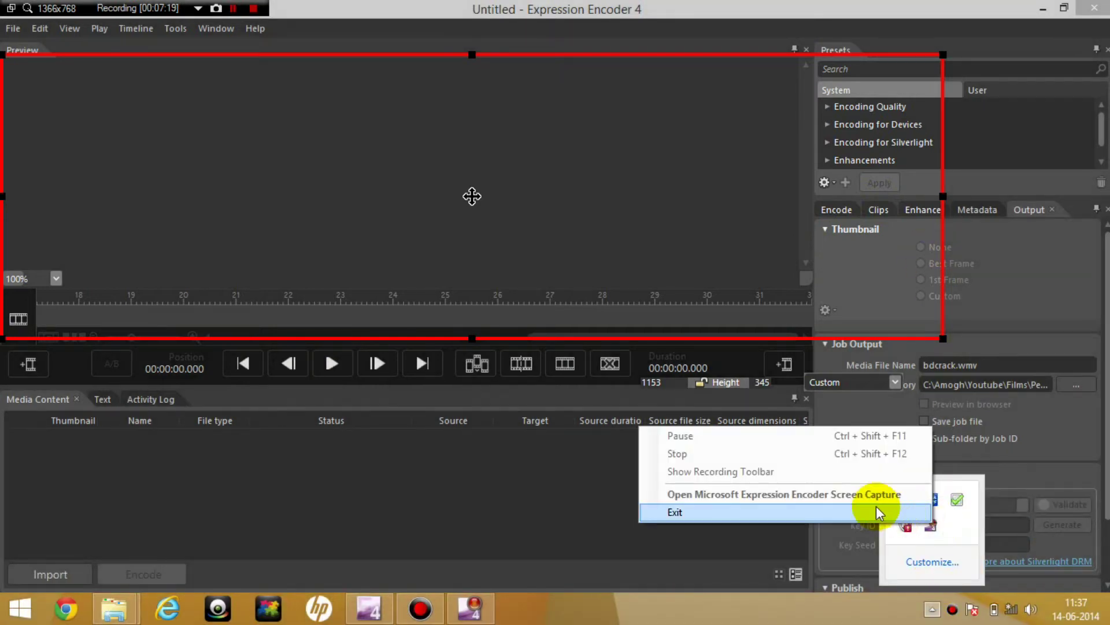
click(472, 615)
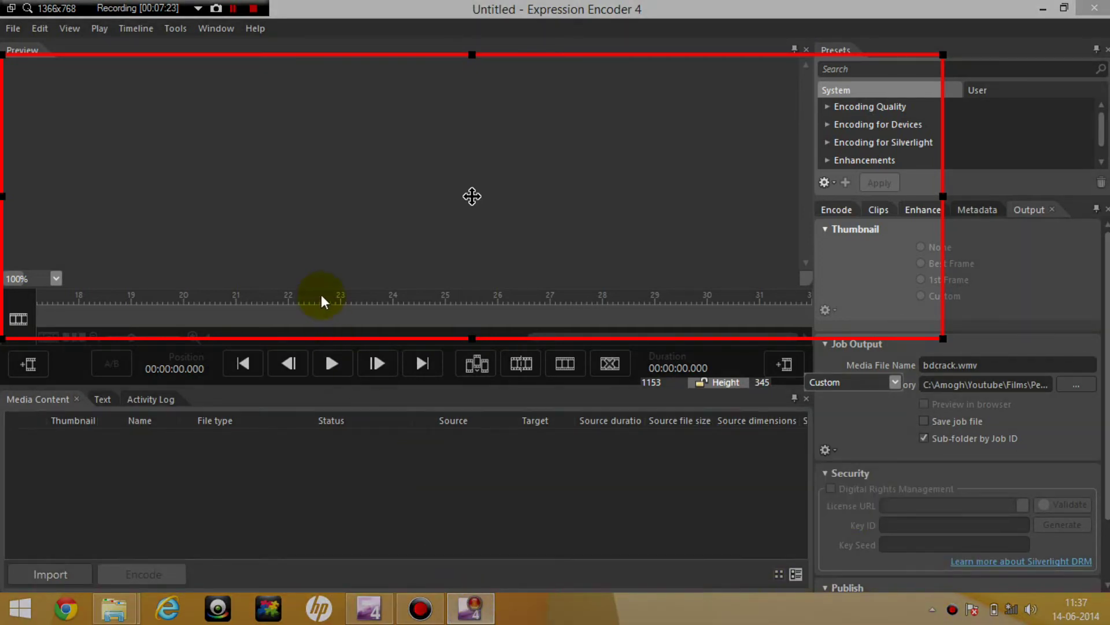
Nudge the 1153 × 345 capture region slightly right to sit squarely over the preview
click(464, 209)
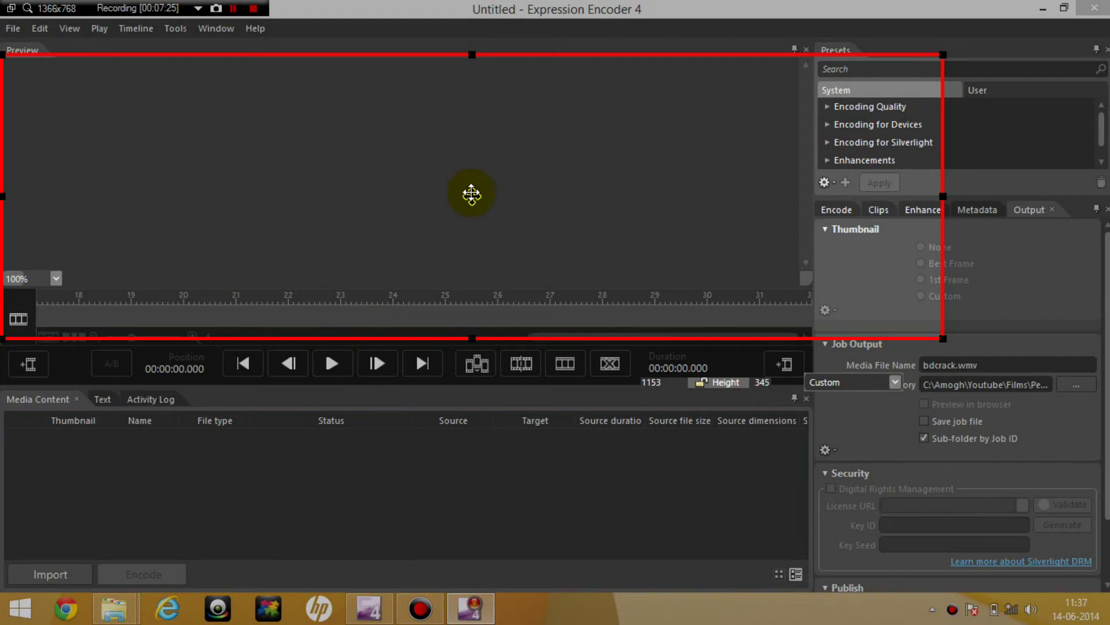
drag(472, 195, 508, 196)
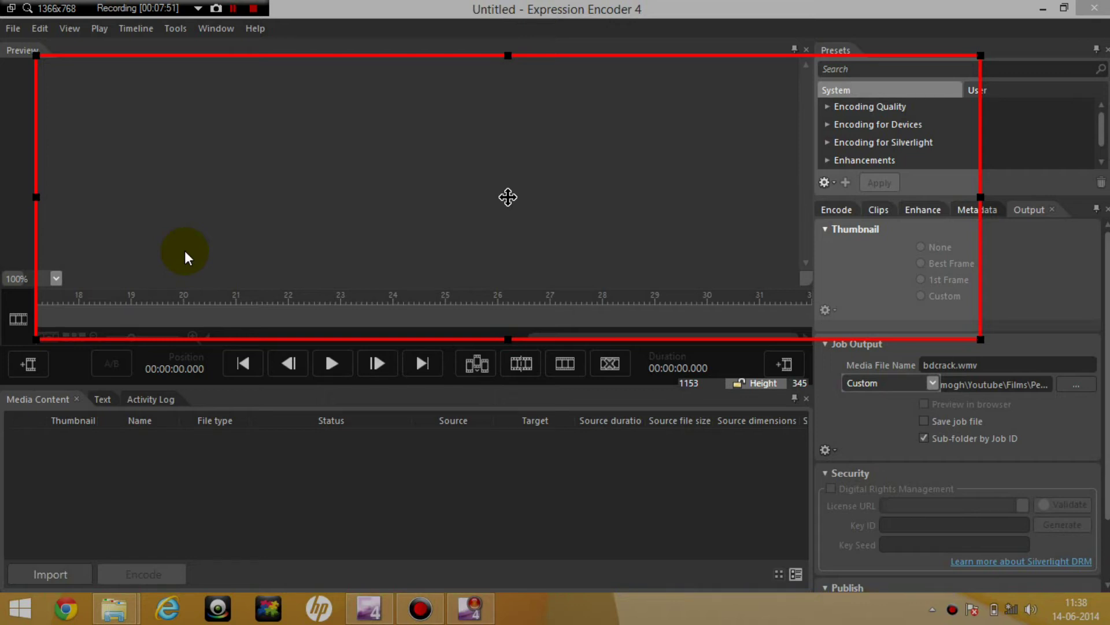
click(233, 8)
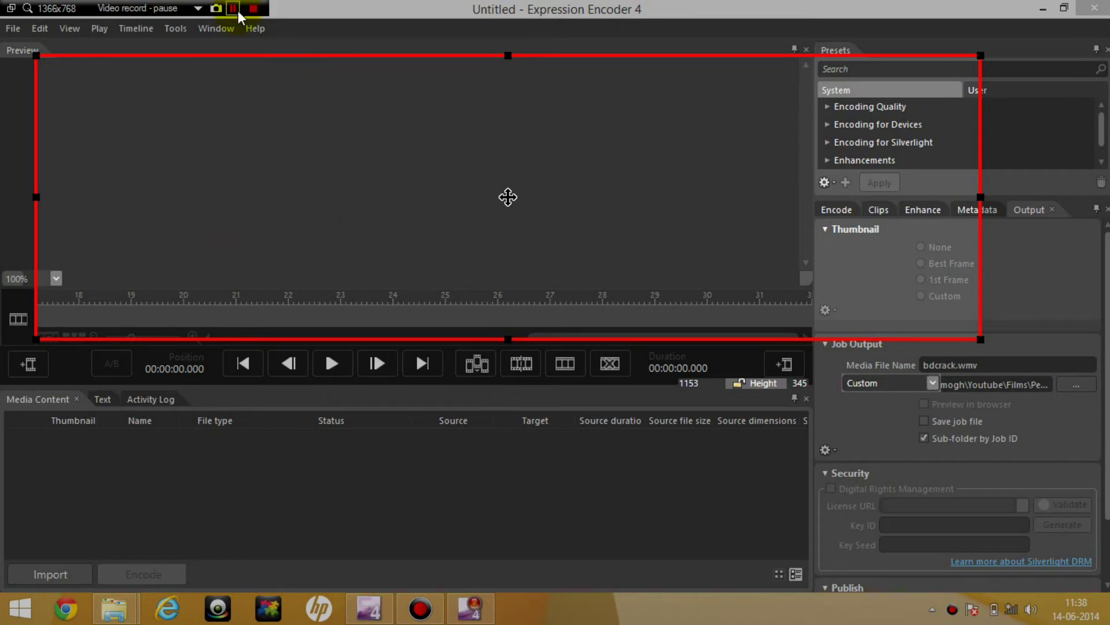
click(232, 8)
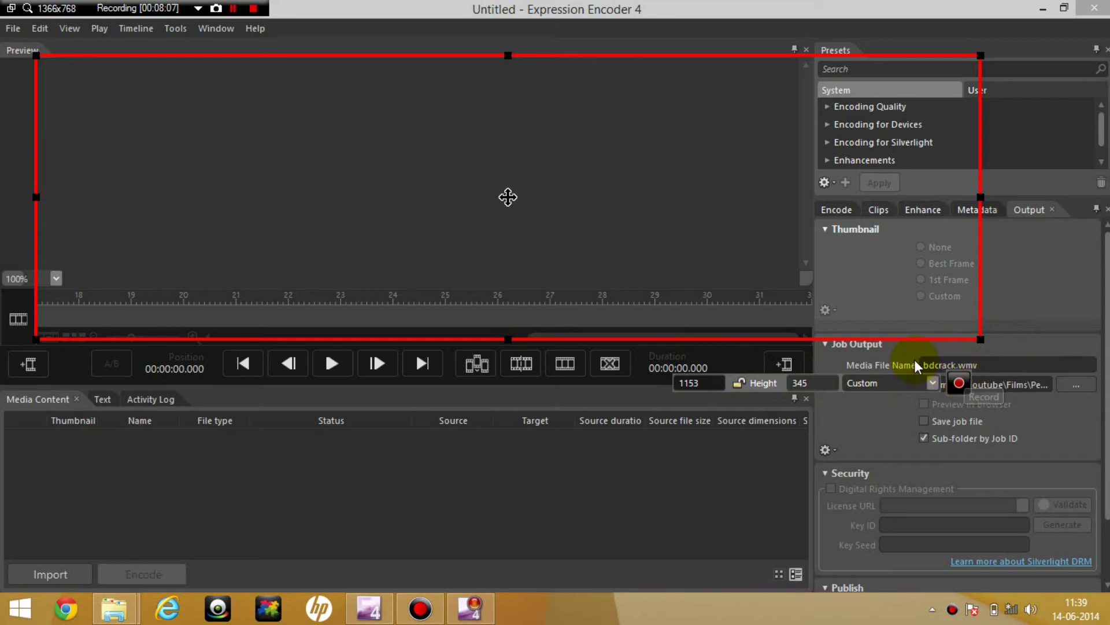
Start recording the selected 1153 × 345 region from the region toolbar
click(960, 382)
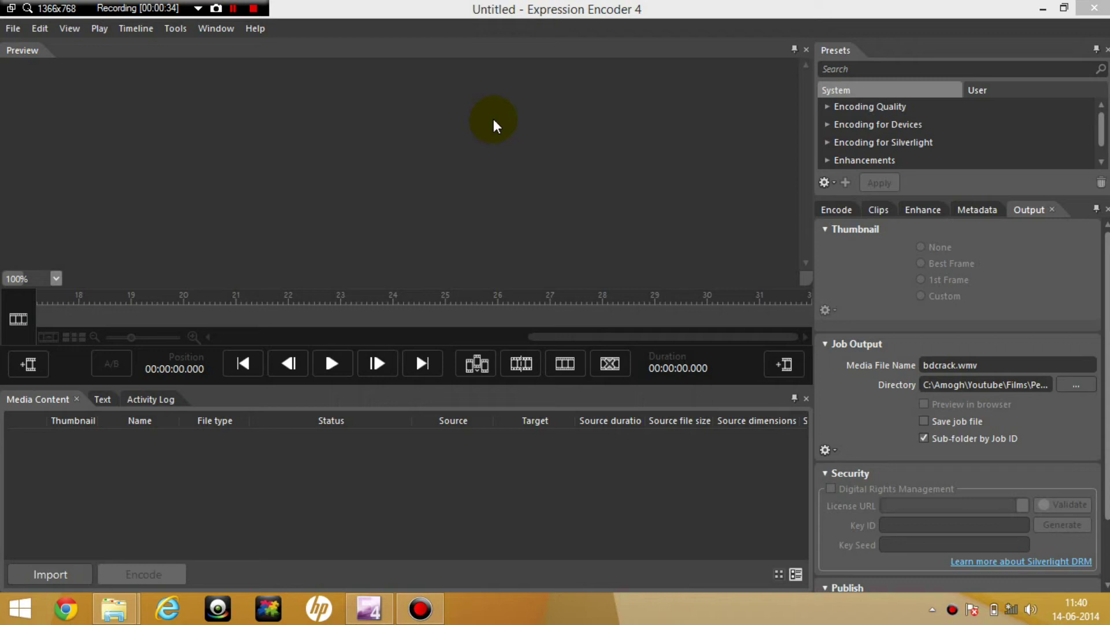
Stop recording with Ctrl+Shift+F12 and send the 11.39.29 capture to Expression Encoder
key(ctrl+shift+F12)
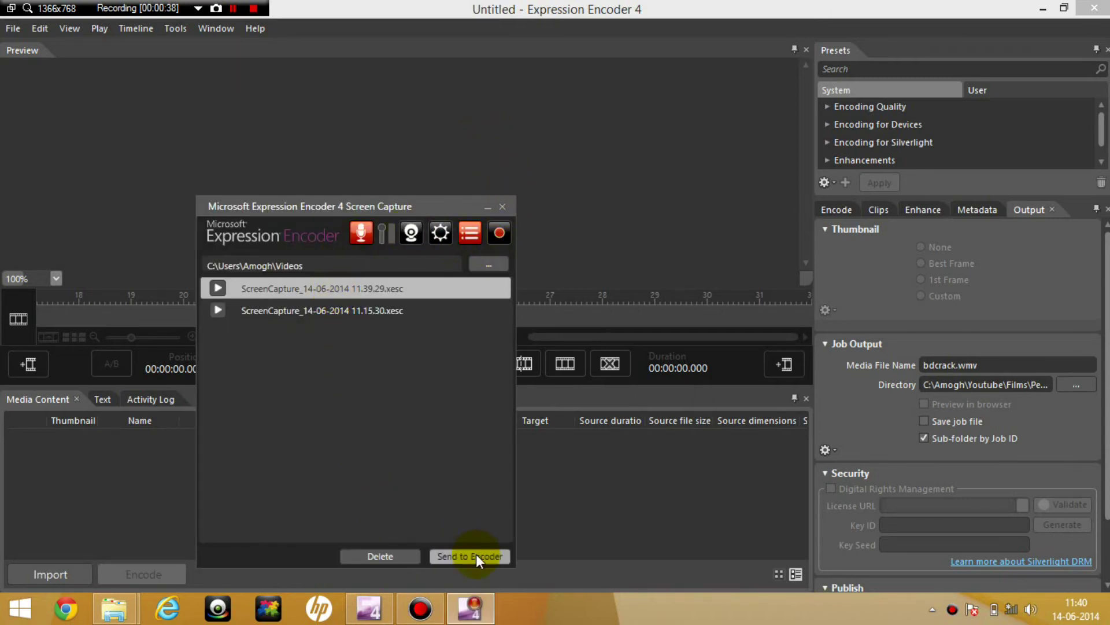
click(400, 306)
click(399, 292)
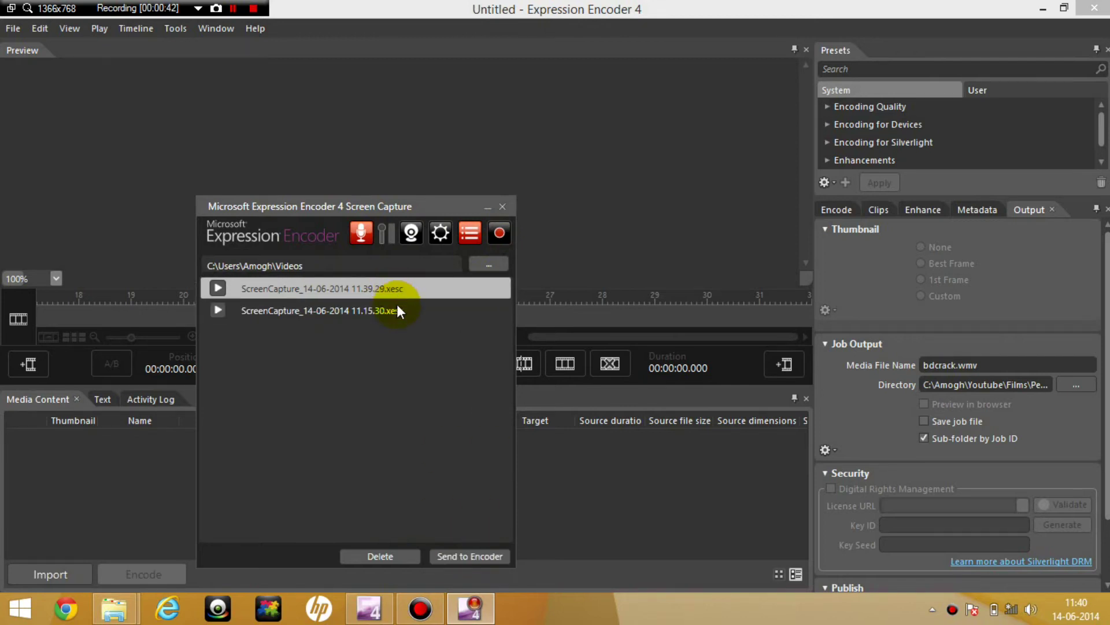
click(487, 557)
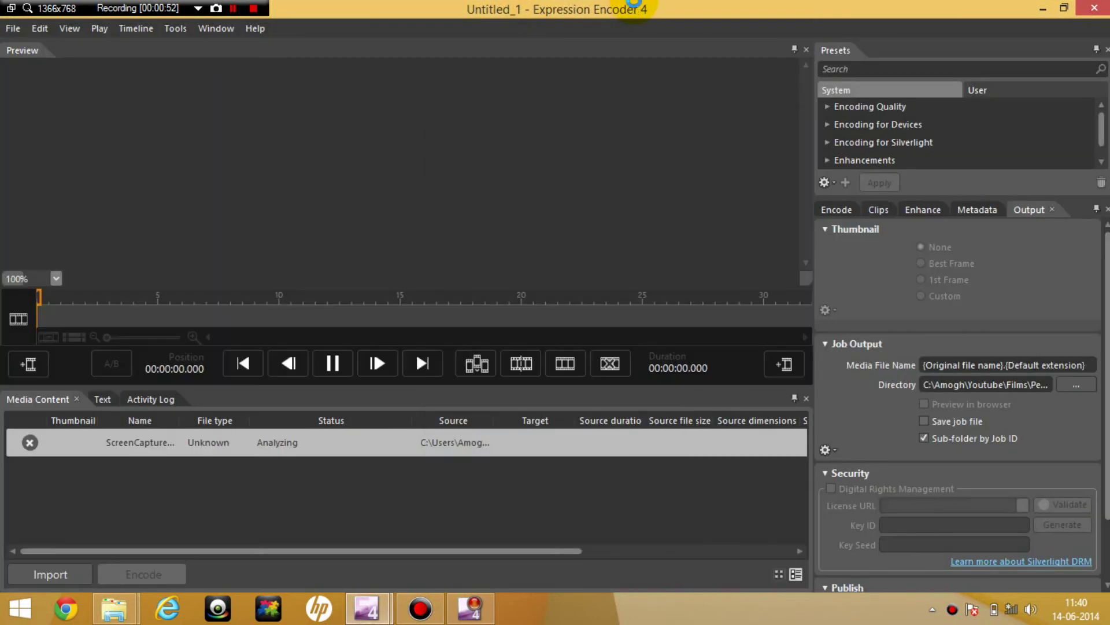
Close the duplicate Encoder window and decline saving job changes, keeping the 11.39.29 clip loaded
mouse_move(370, 607)
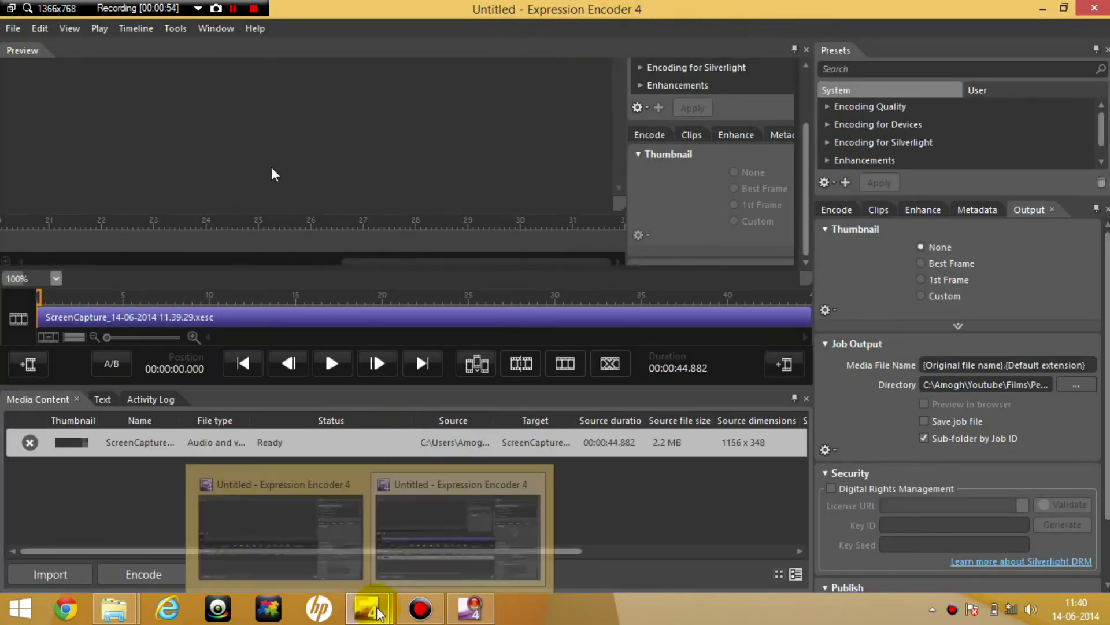
click(356, 476)
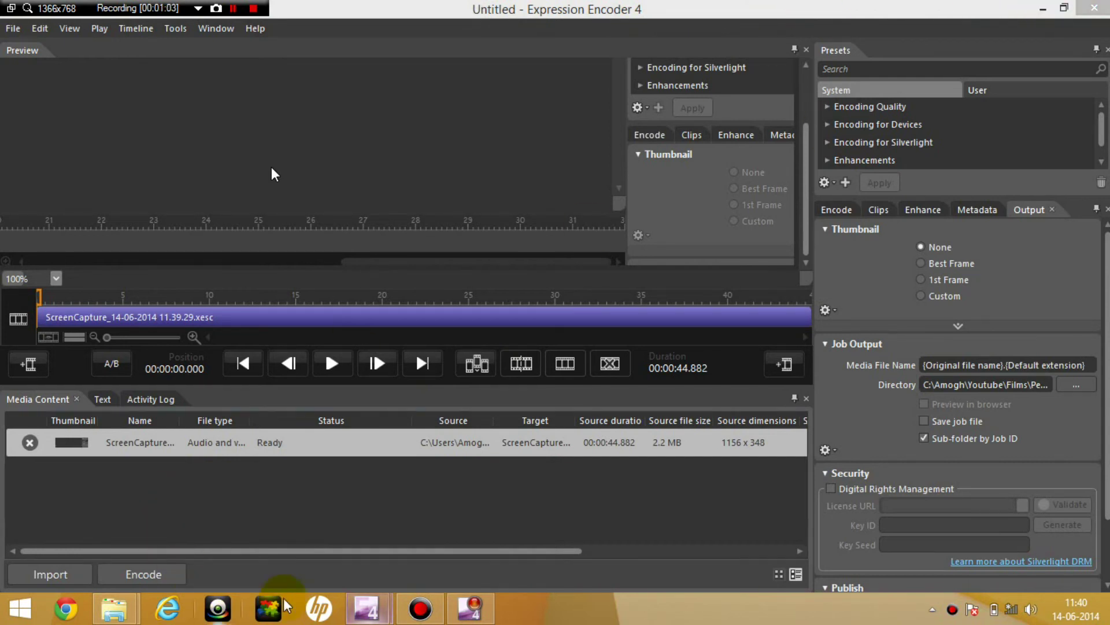
mouse_move(368, 607)
click(300, 522)
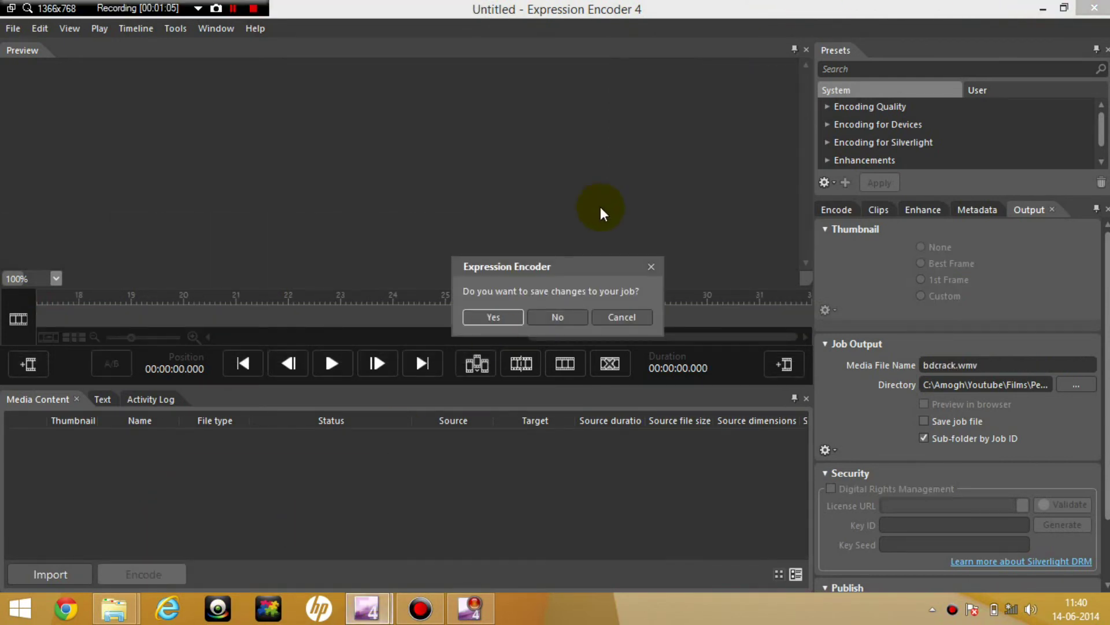
click(546, 318)
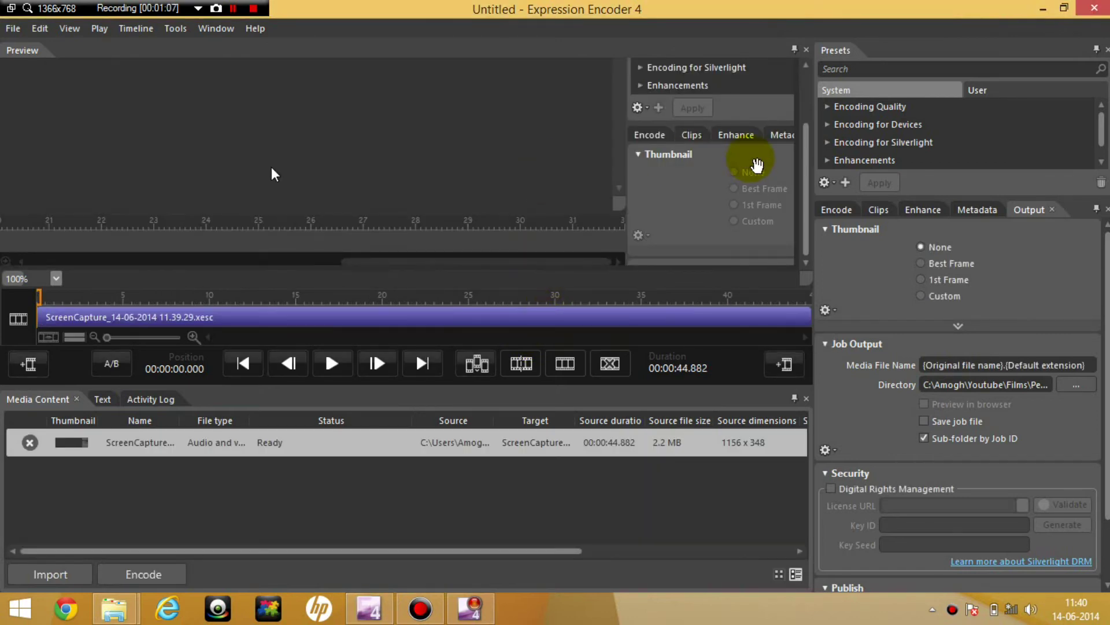
drag(802, 197, 818, 179)
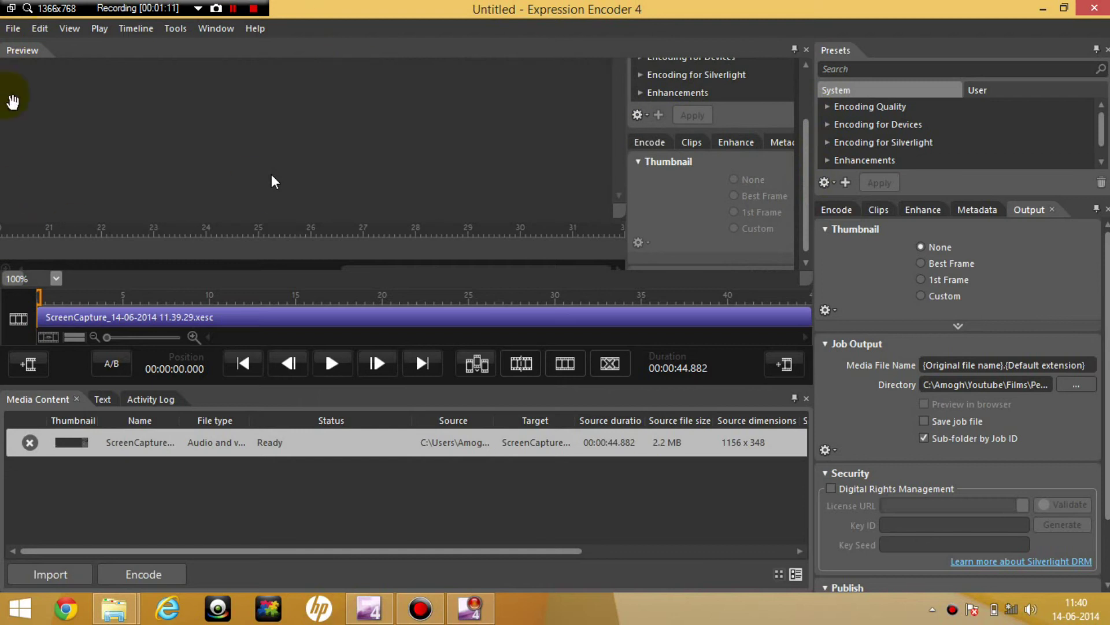
Set the preview to Fit to screen, play to about 22 s, then return to the start
click(55, 278)
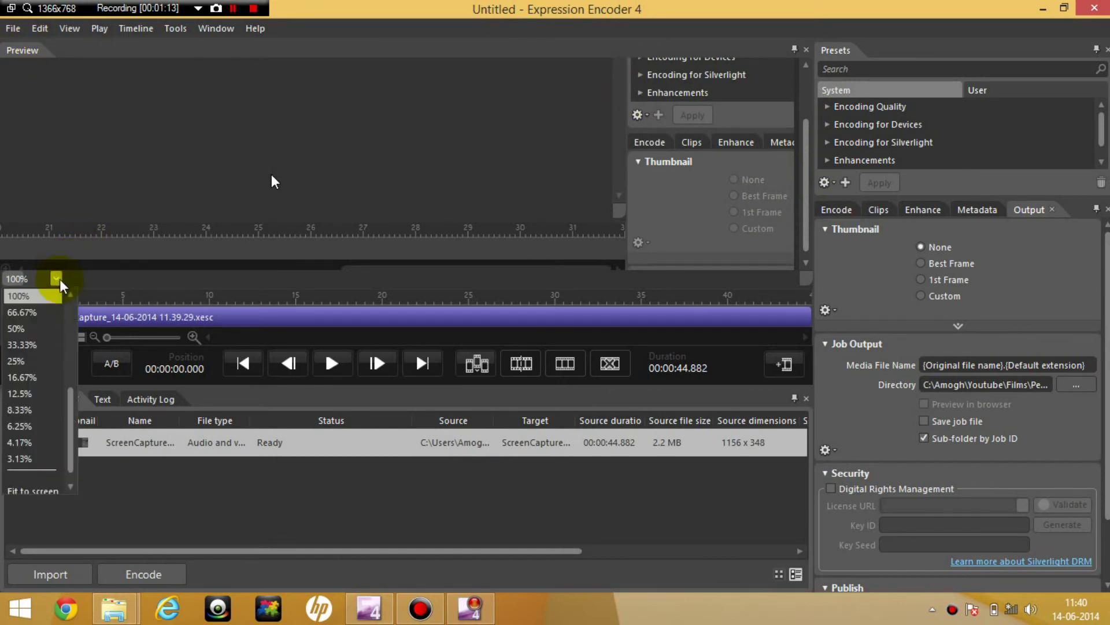
click(49, 491)
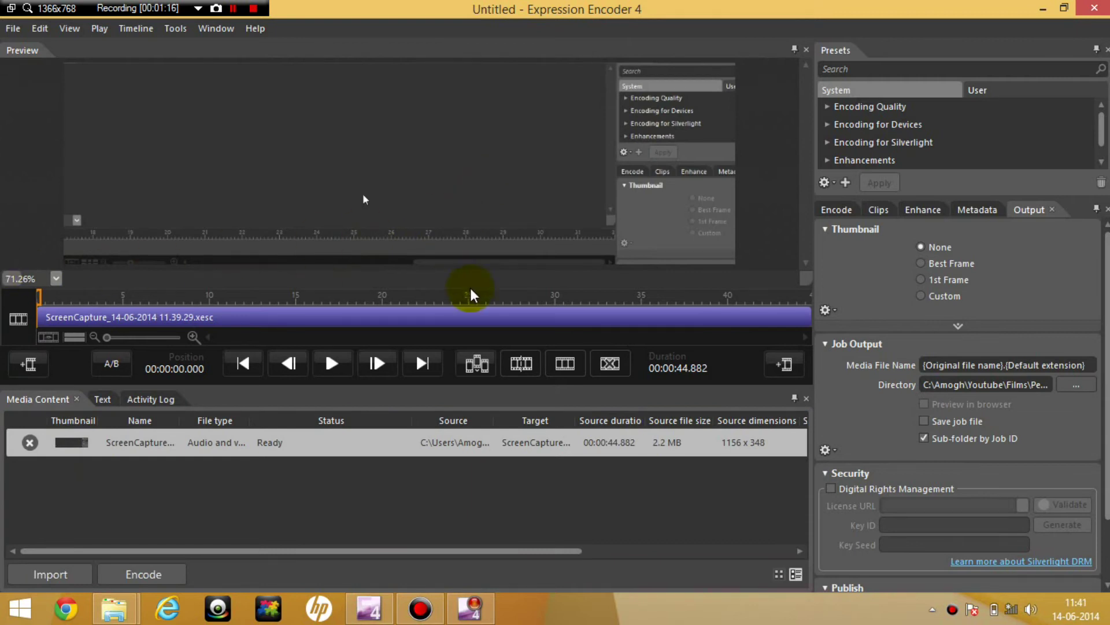
click(332, 363)
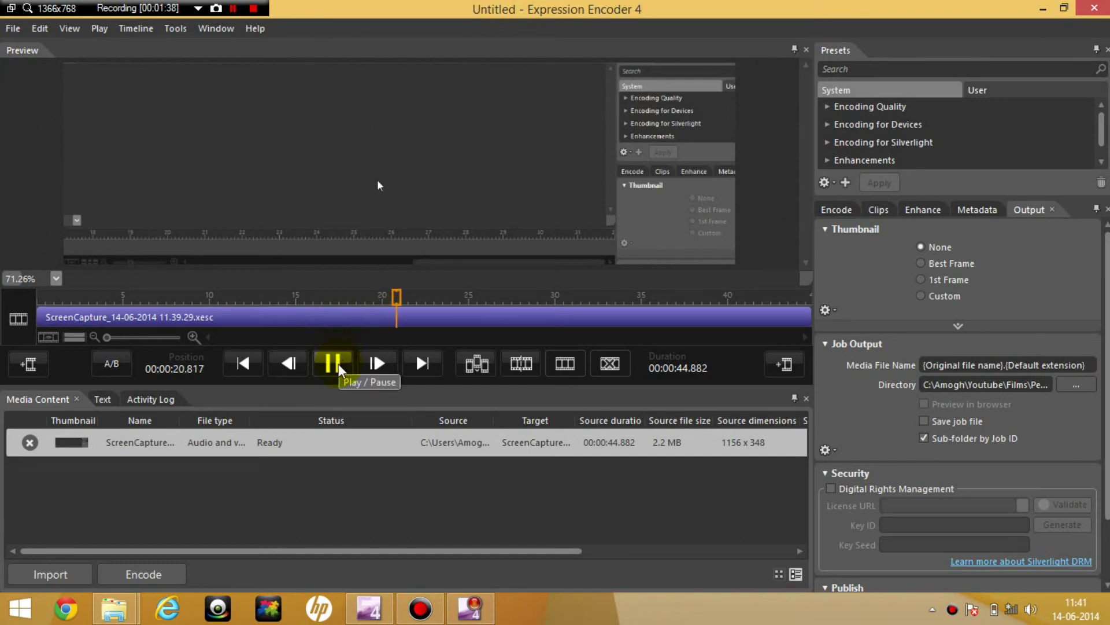
click(340, 369)
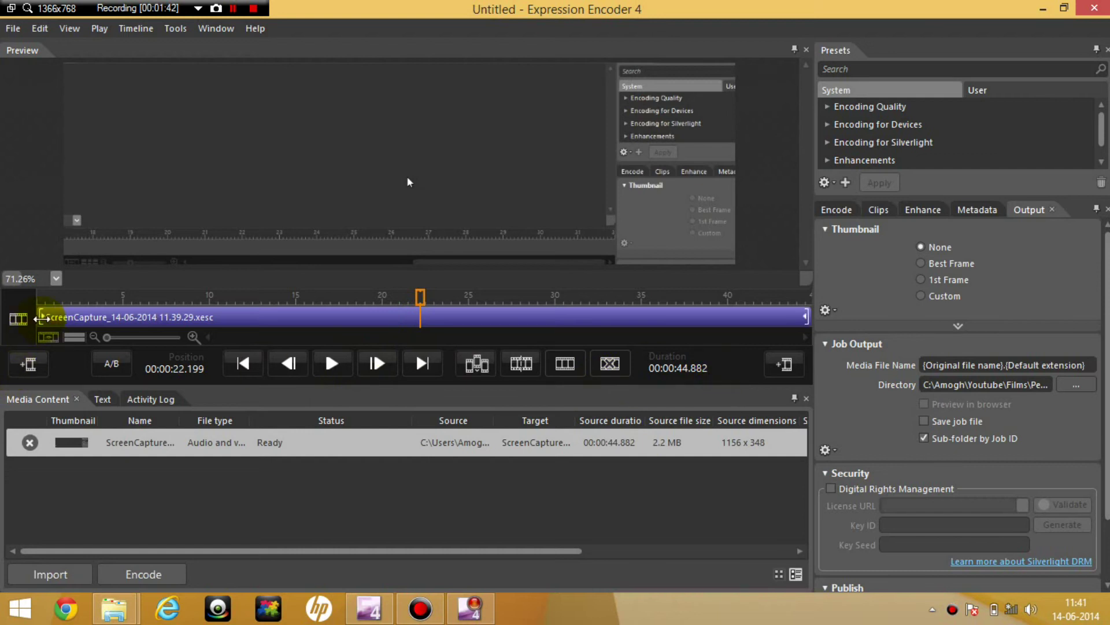
key(Home)
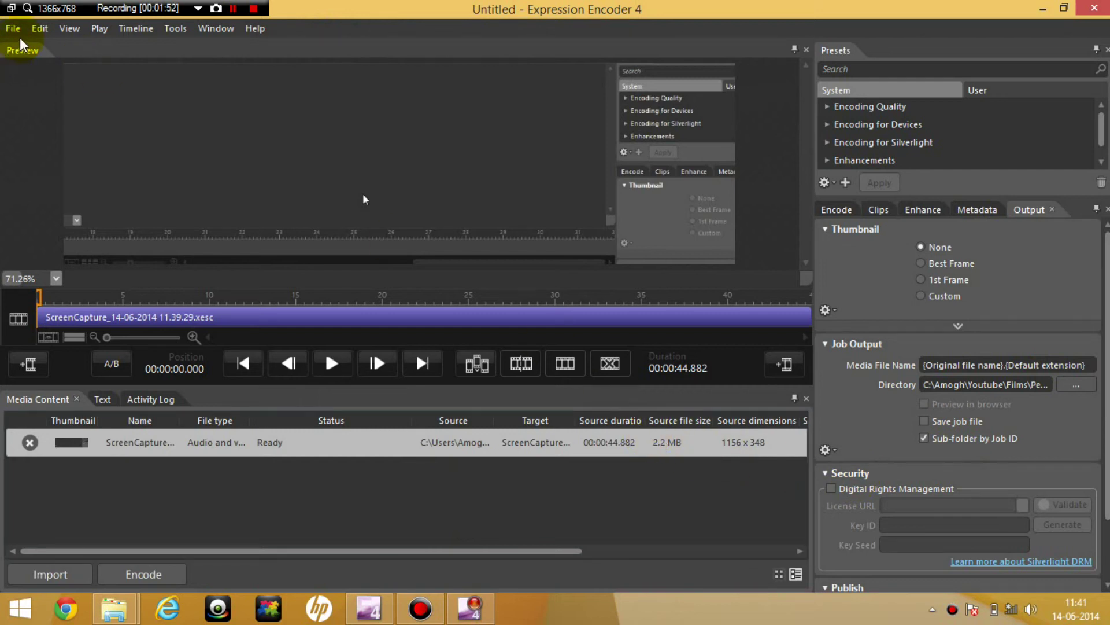
Apply the Edit > Apply Preset > Encoding Quality > Best Quality preset to the job
click(39, 28)
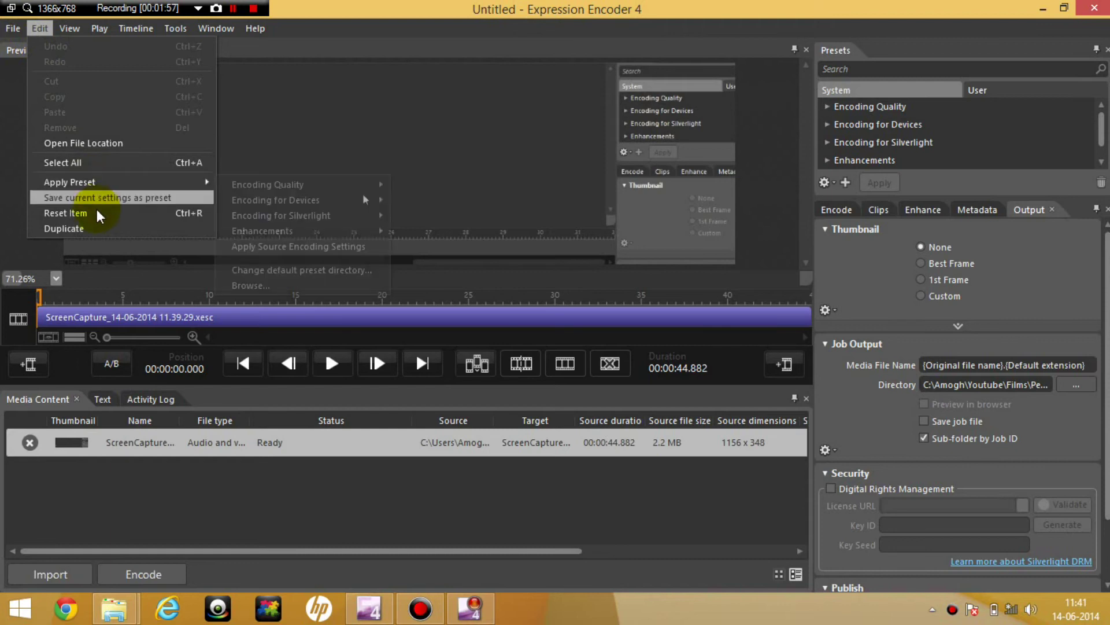
mouse_move(127, 183)
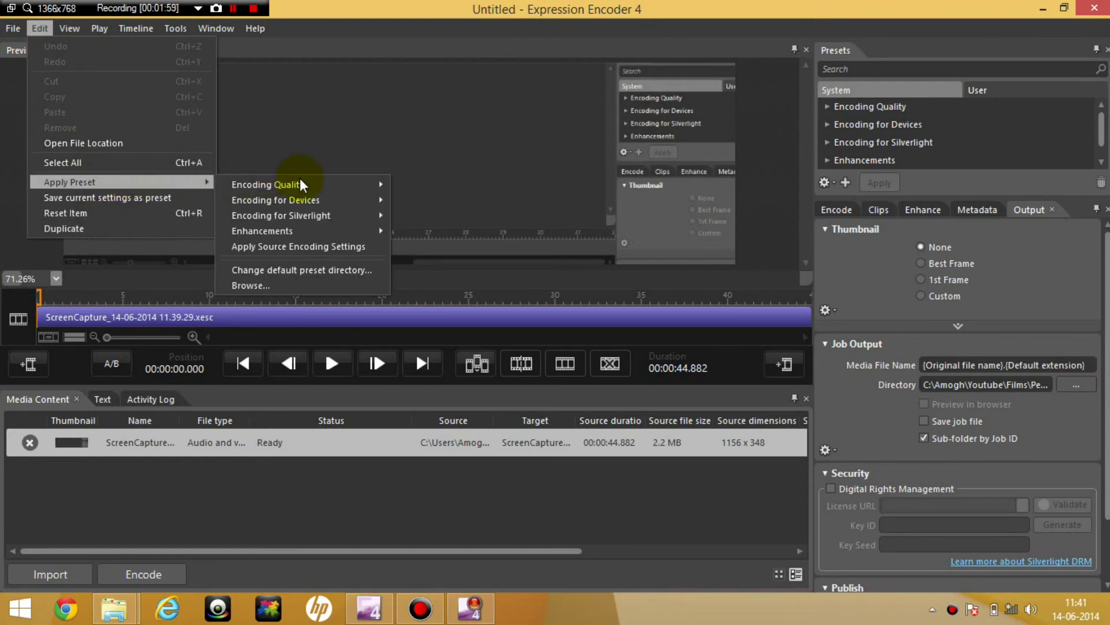
mouse_move(359, 189)
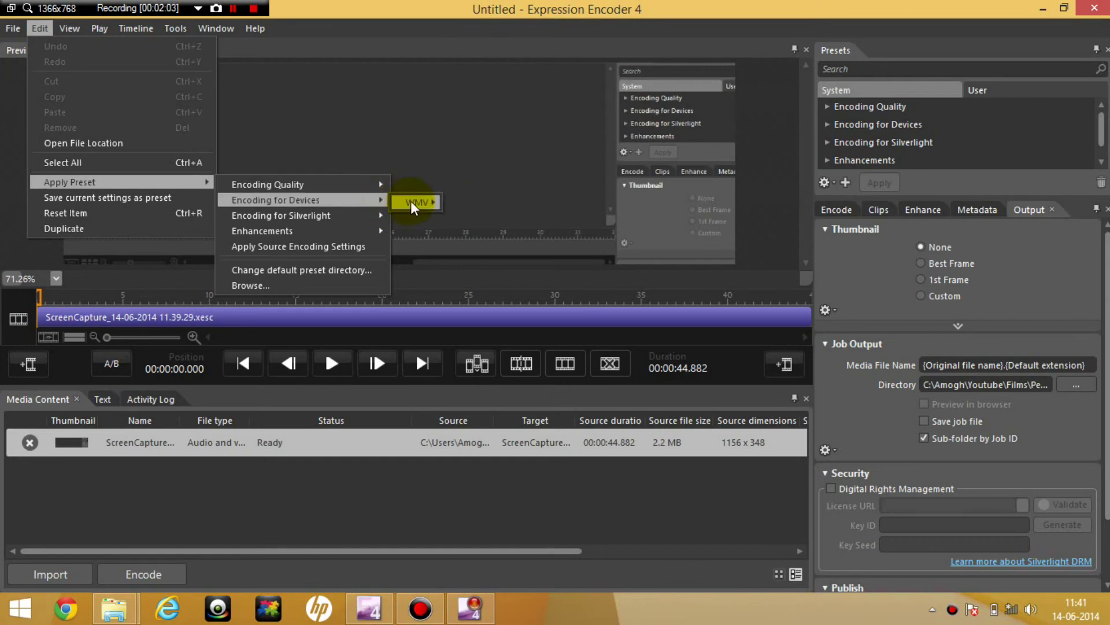
mouse_move(412, 204)
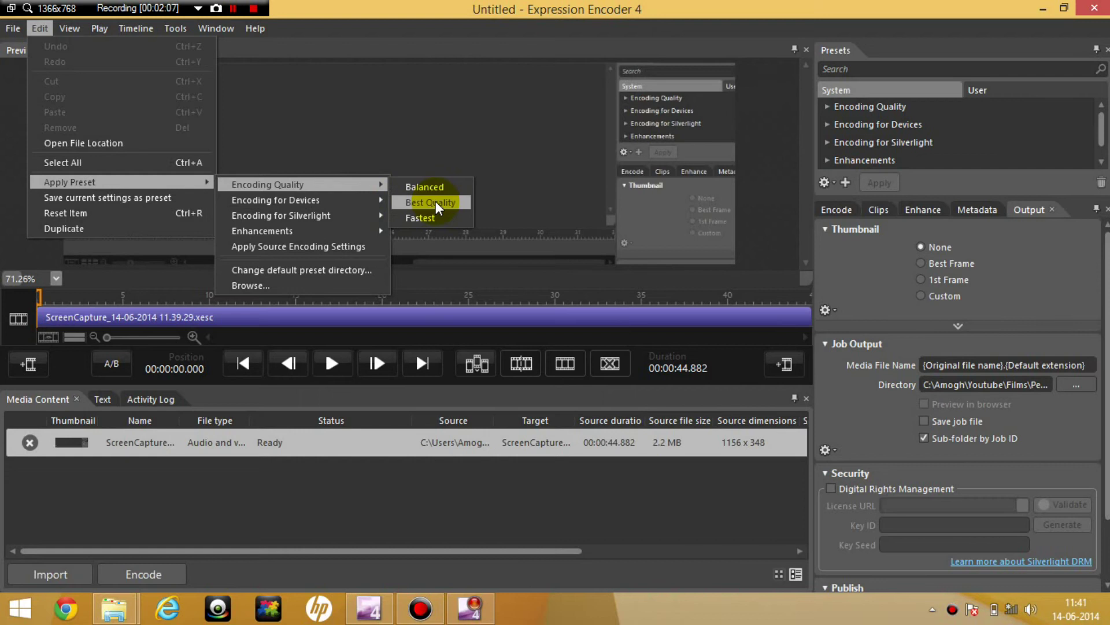
click(436, 201)
Zoom and pan the preview to inspect another part of the capture
scroll(528, 231, up, 5)
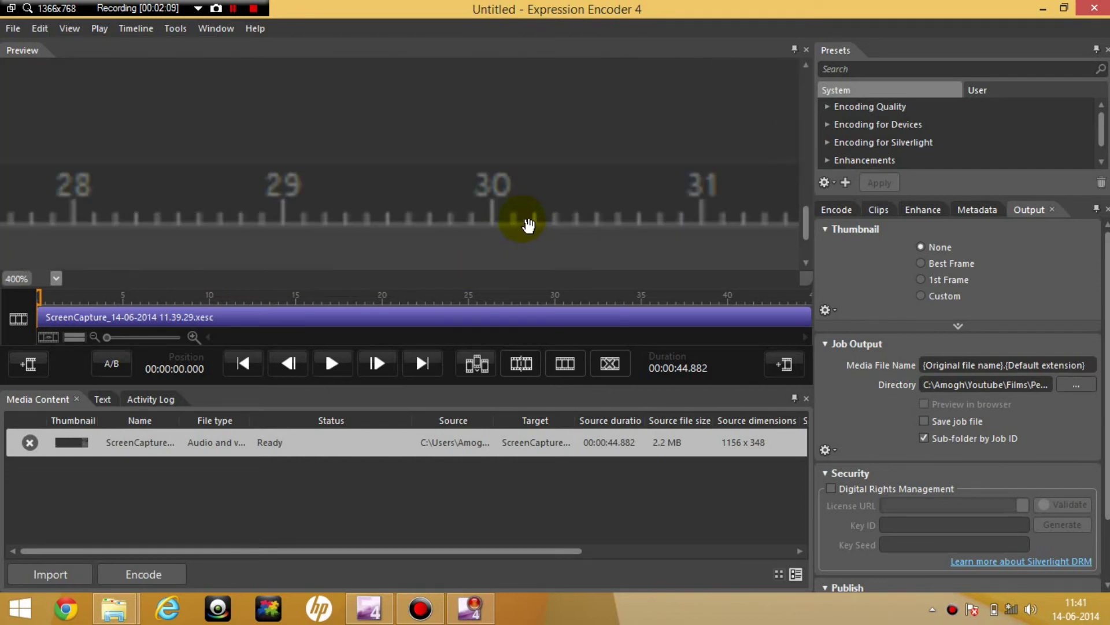
scroll(535, 151, down, 5)
scroll(520, 169, up, 3)
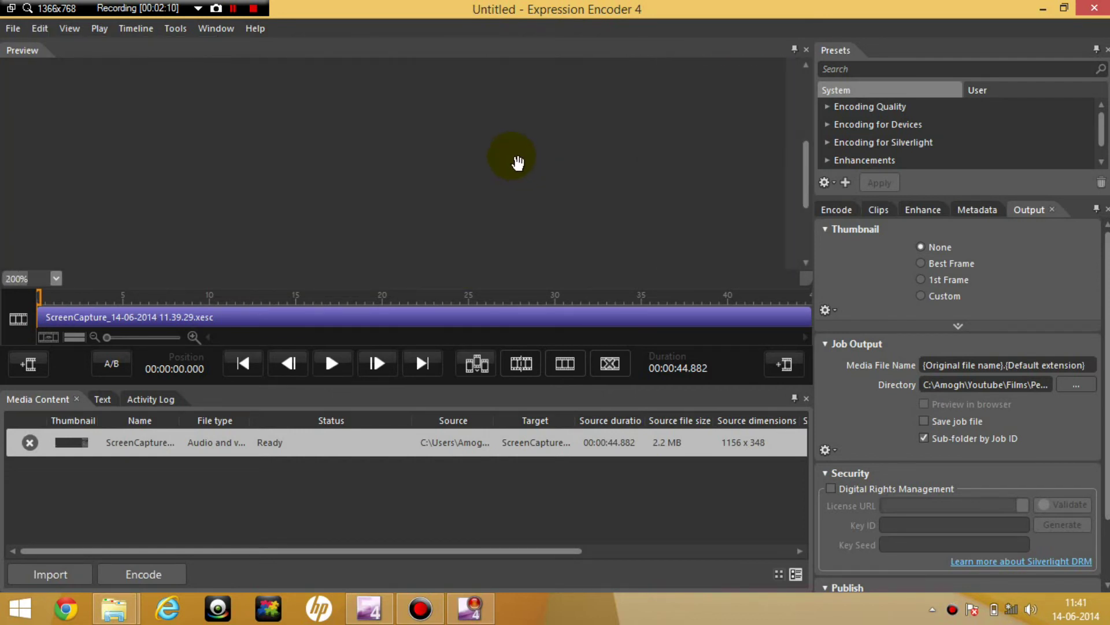
scroll(517, 162, down, 3)
scroll(512, 164, up, 5)
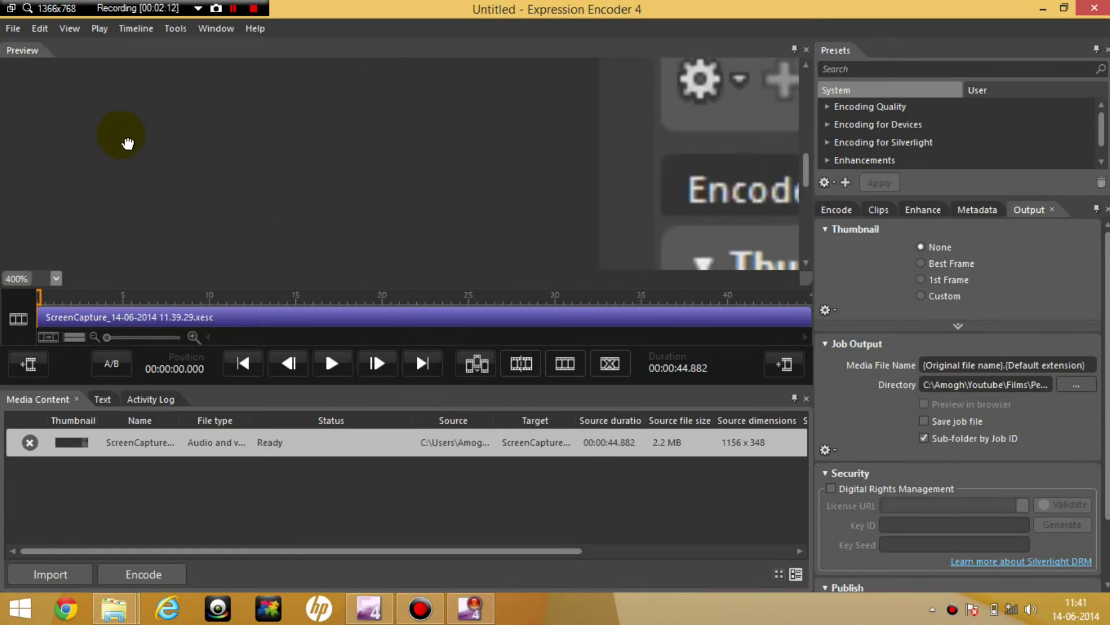
scroll(359, 104, up, 2)
scroll(377, 130, down, 6)
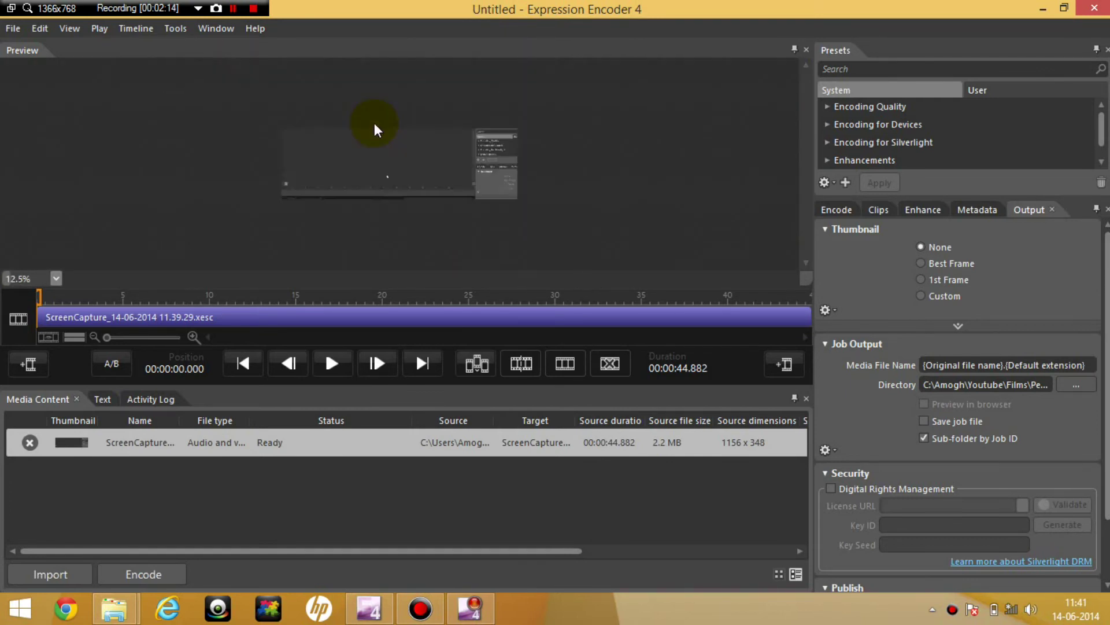
scroll(377, 129, up, 3)
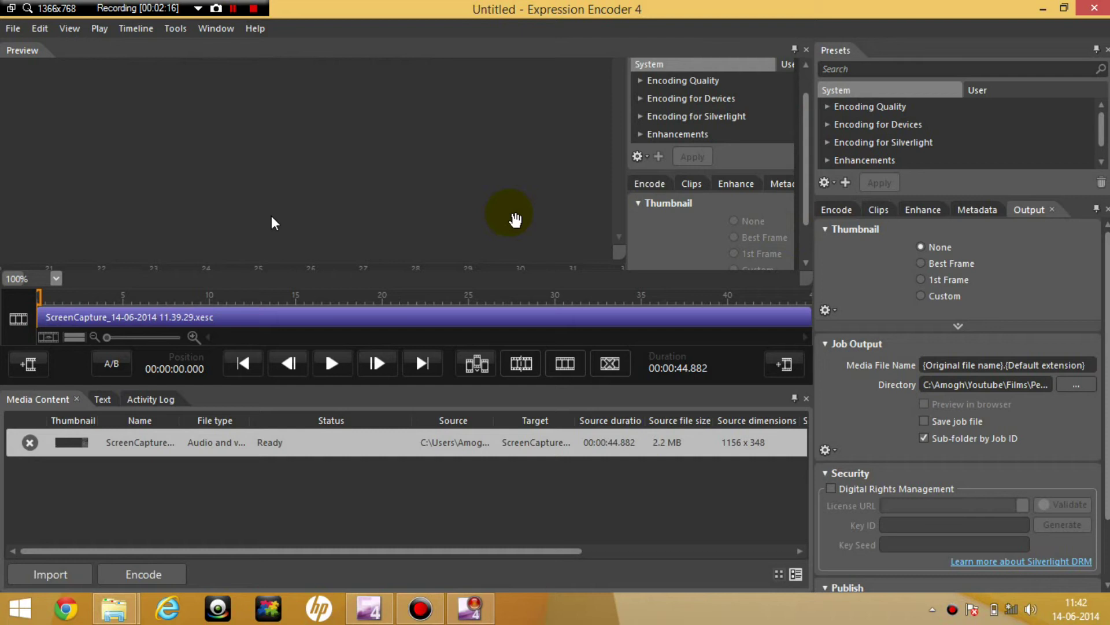
drag(515, 219, 282, 66)
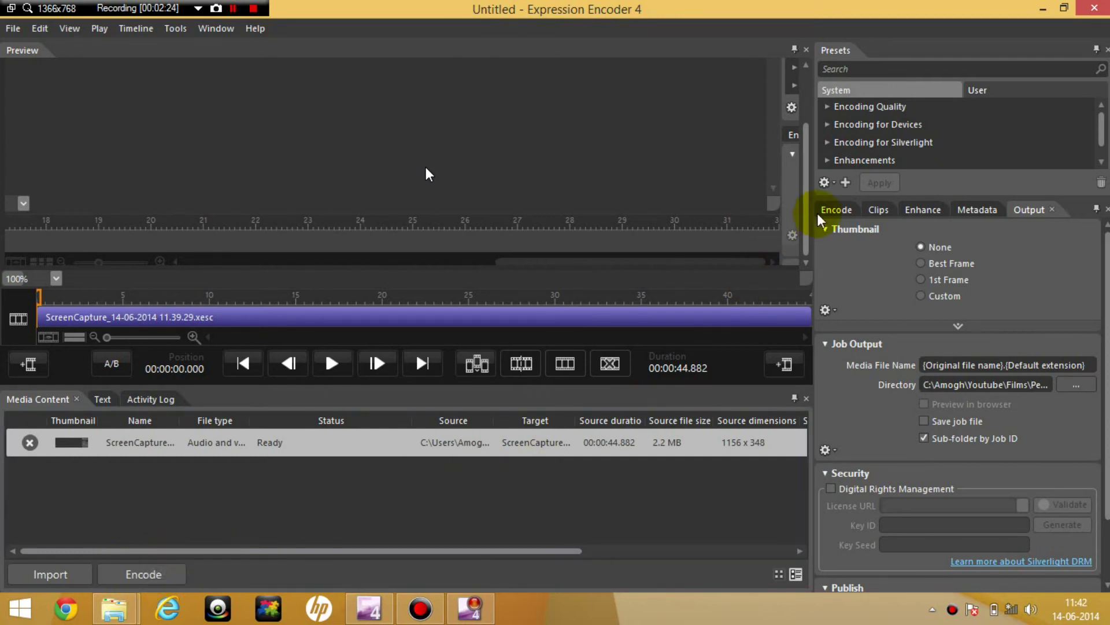
Try MP4 as the Encode tab's output format, then dismiss the Pro-only error, keeping Windows Media
click(832, 212)
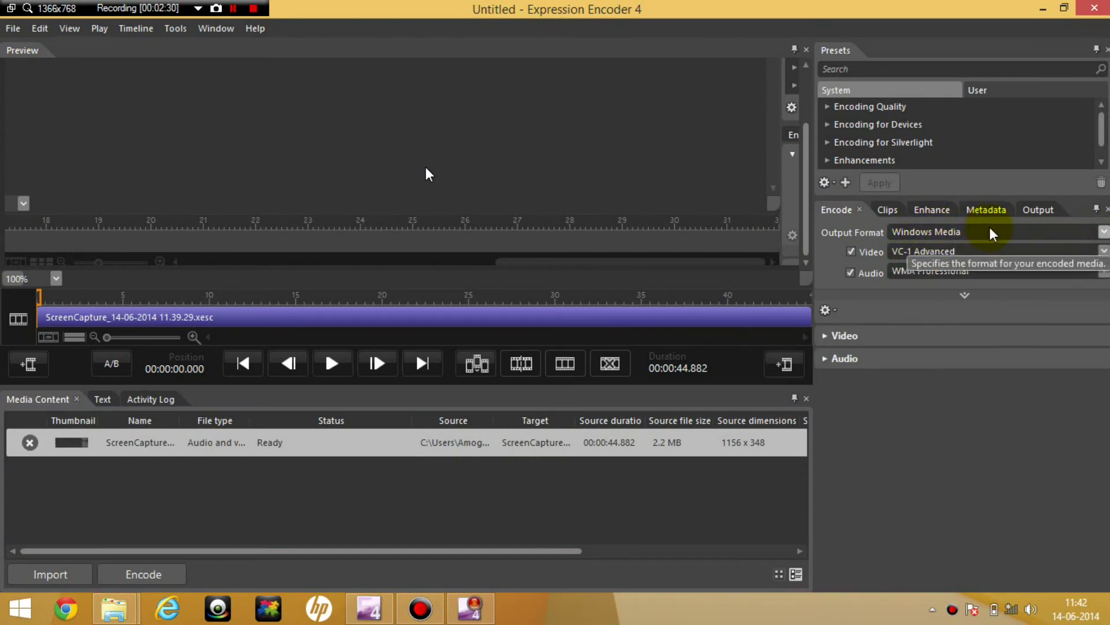
click(1102, 232)
click(1102, 232)
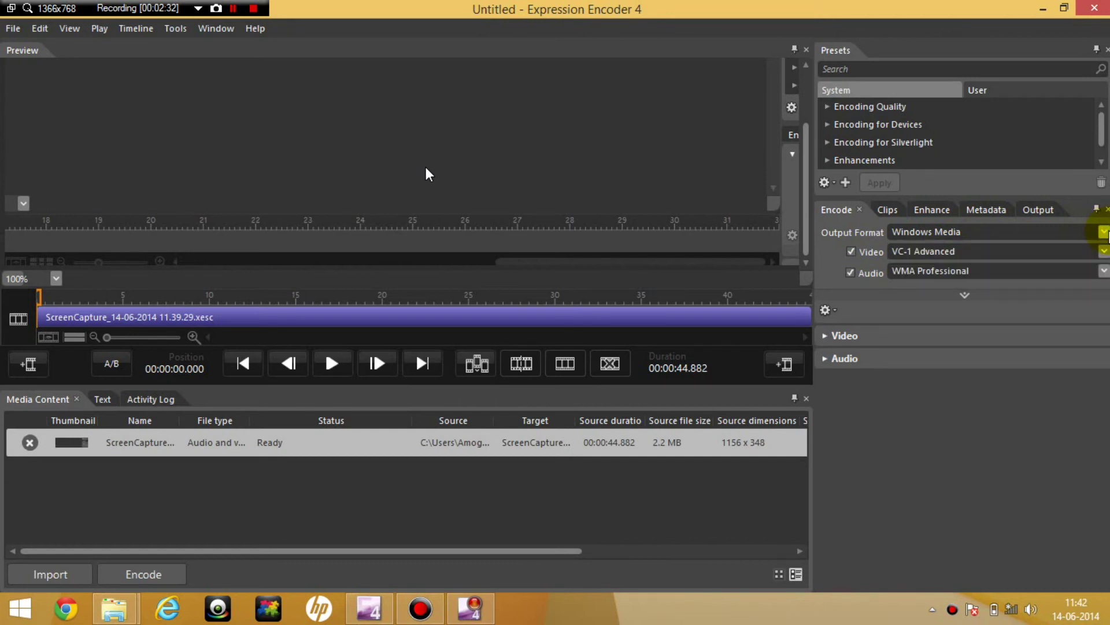
click(1103, 232)
click(1071, 267)
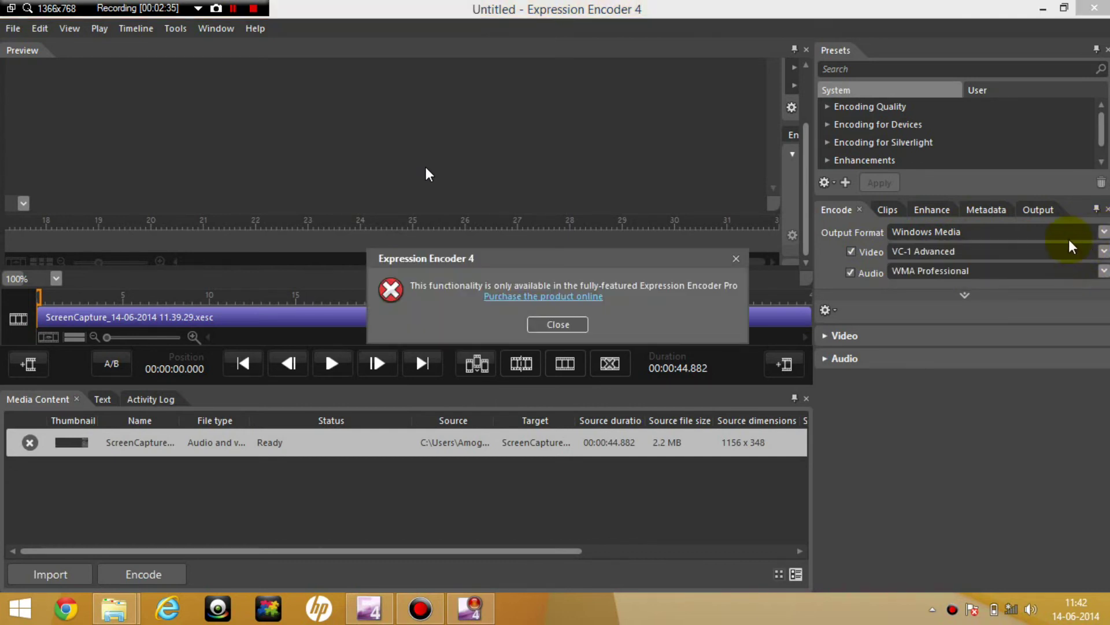
click(558, 325)
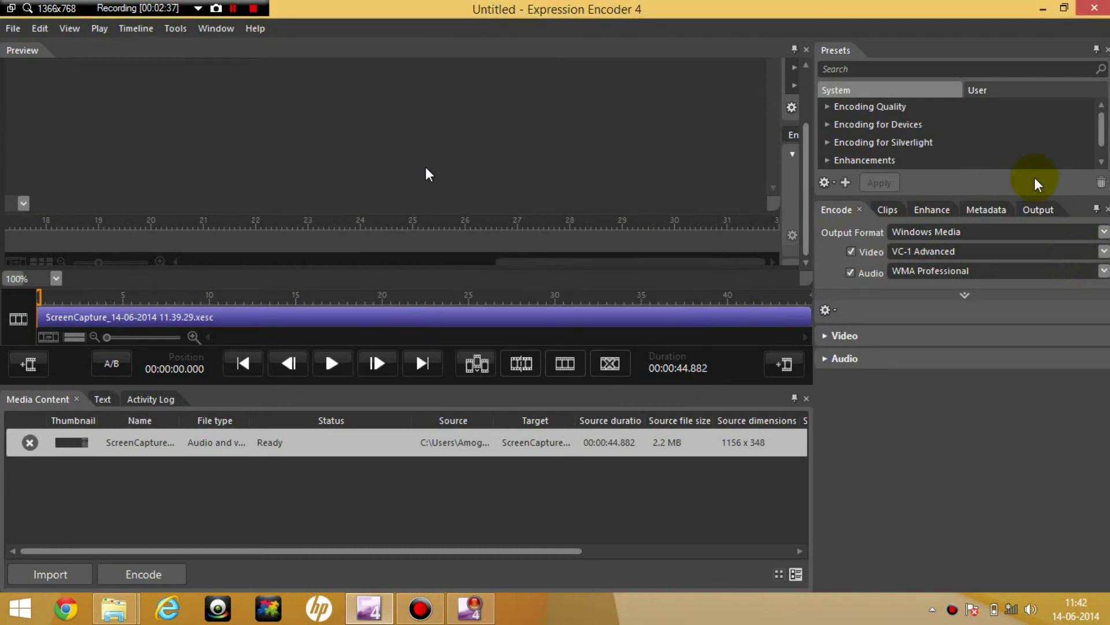
Show the clip times and Enhance settings, then scroll down toward the Visual Overlay section
click(900, 219)
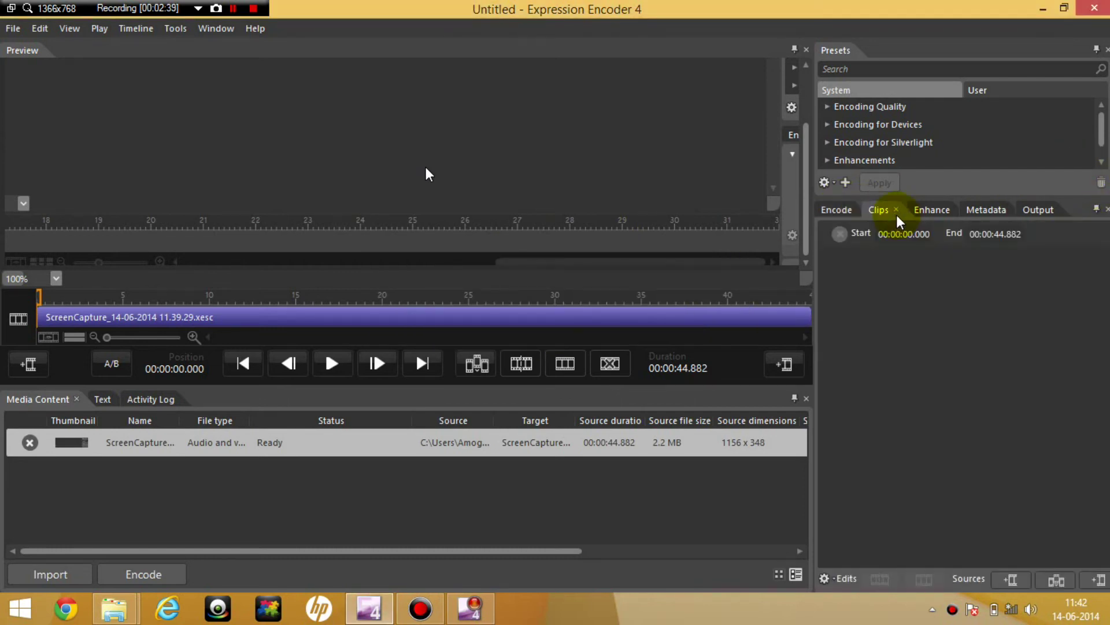
click(940, 209)
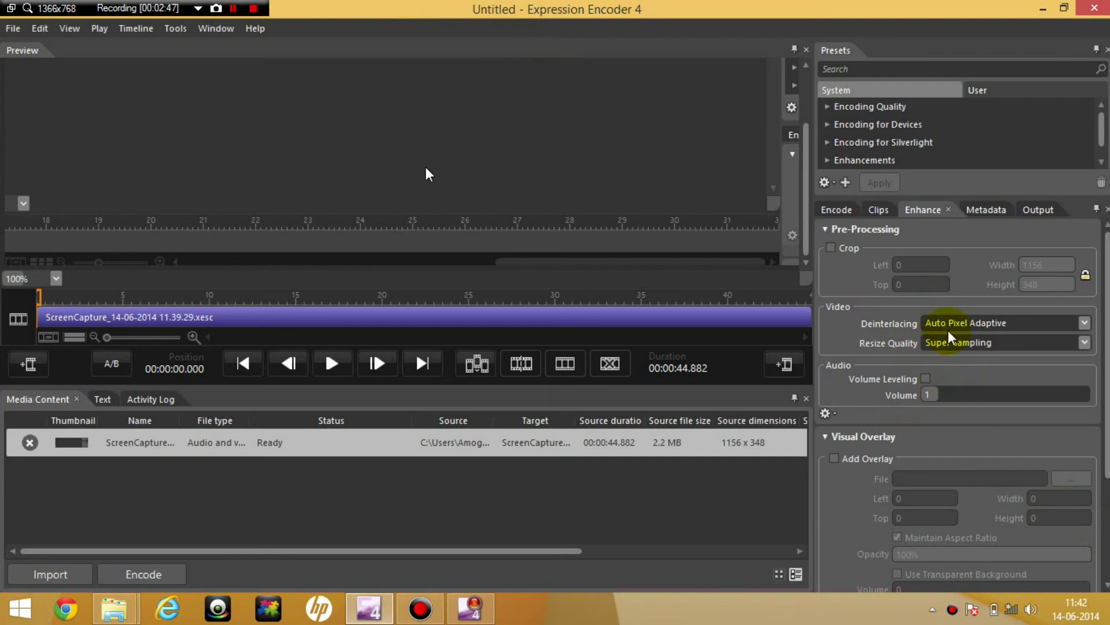
click(933, 390)
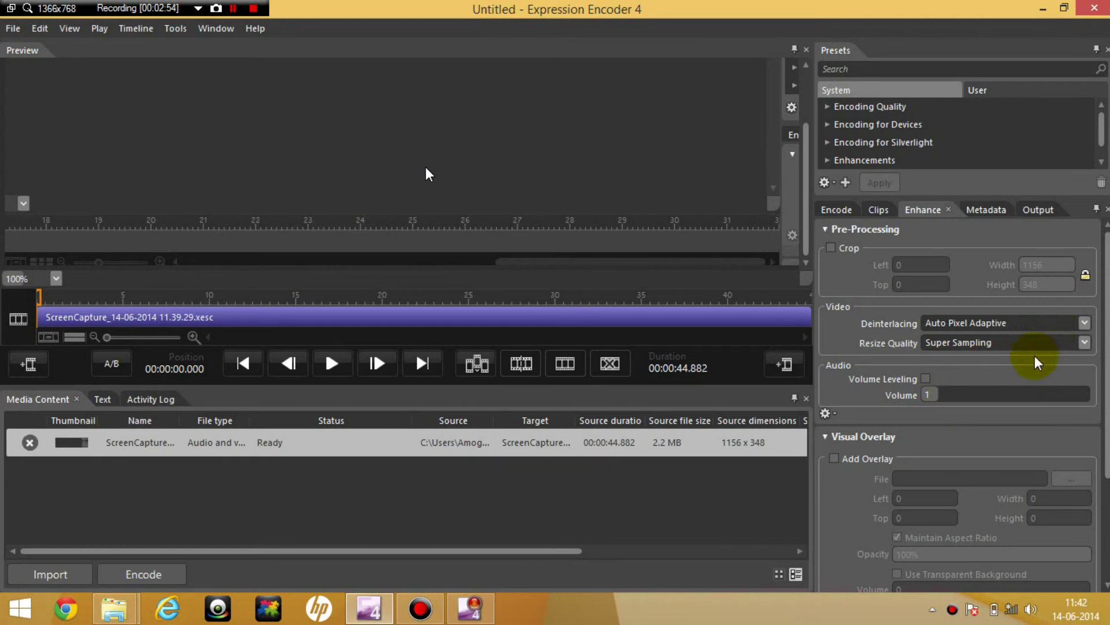
scroll(1029, 370, down, 3)
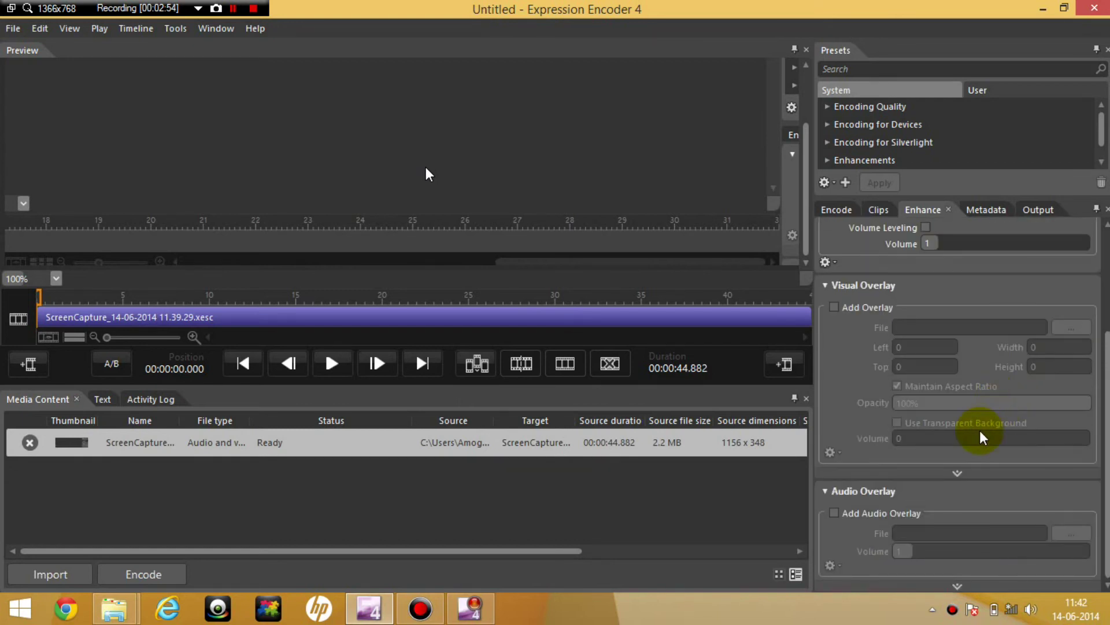
Add calvin and hobbes.jpg as a visual overlay and drag it into the video frame
click(835, 307)
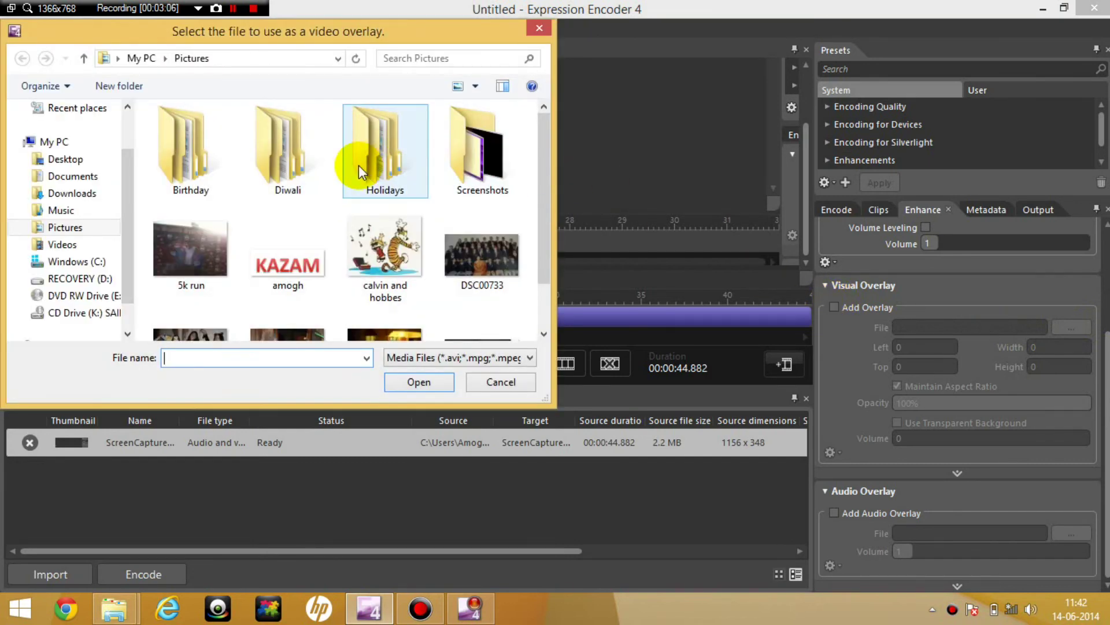
double_click(391, 238)
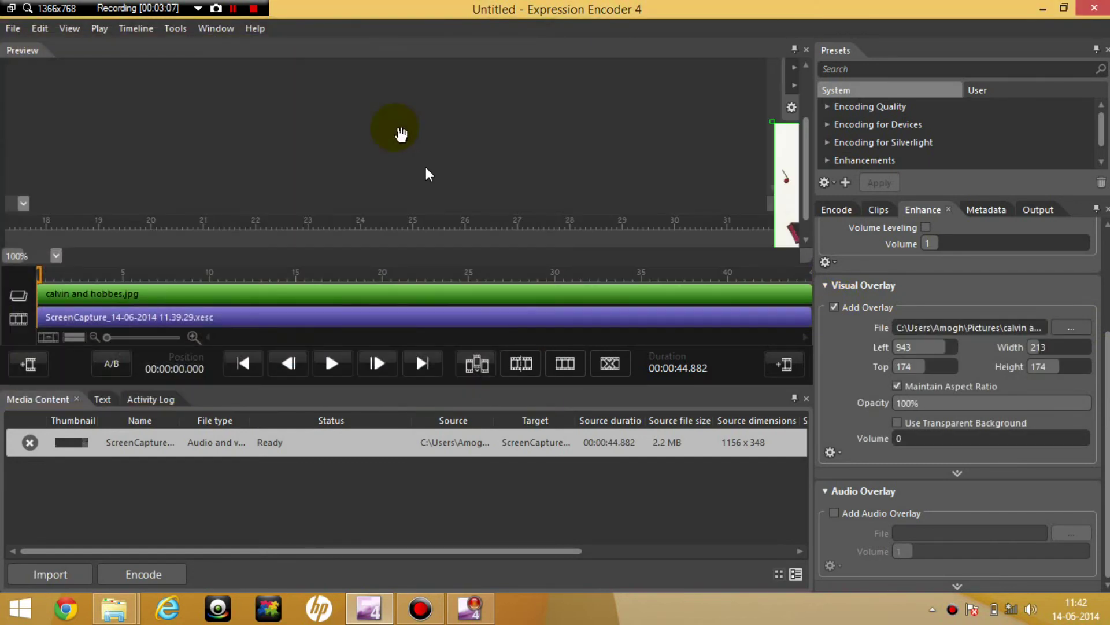
drag(787, 178, 550, 131)
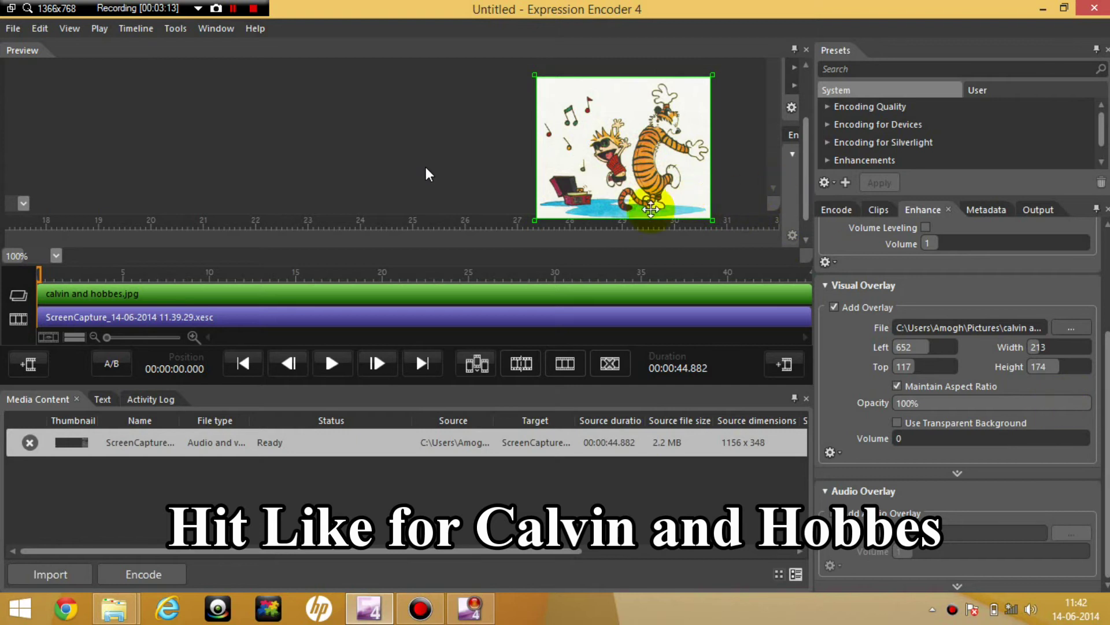
Set the preview zoom to Fit to screen so the whole frame and overlay show
scroll(635, 235, down, 2)
scroll(630, 220, down, 3)
scroll(630, 220, up, 5)
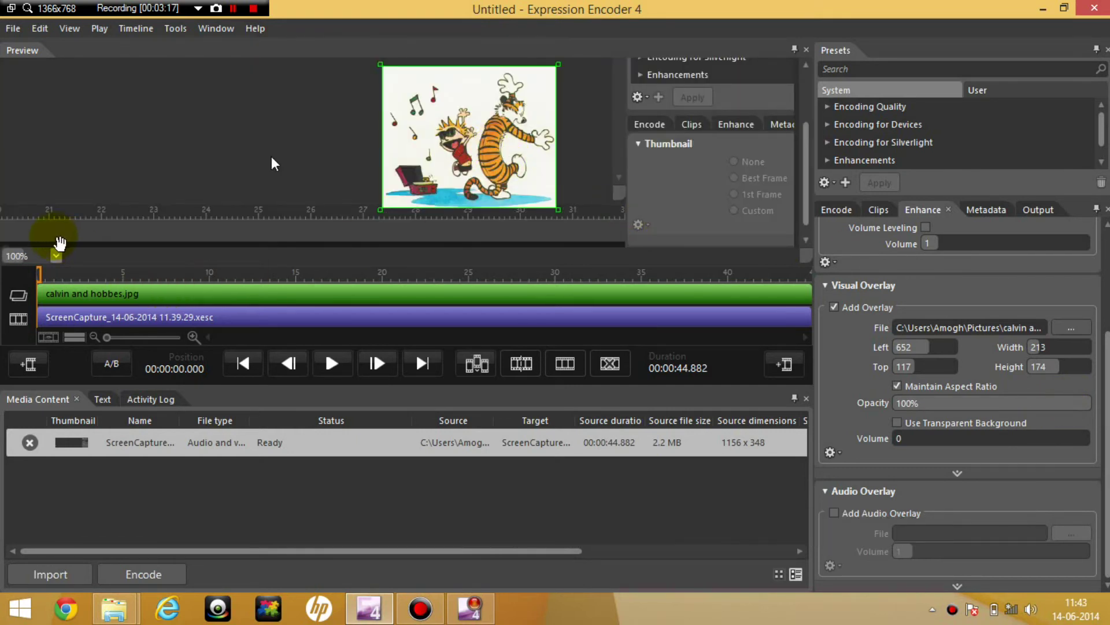
click(56, 255)
click(36, 470)
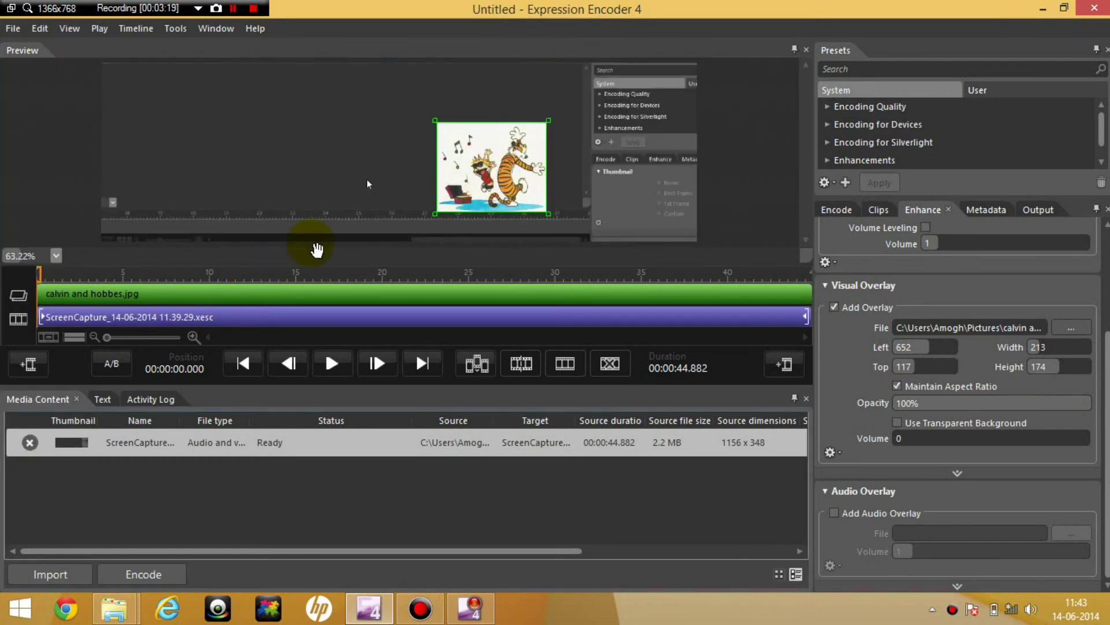
Start the overlay clip at 0 s on the timeline and move the image to the left edge (Left 0, Top 172)
drag(468, 171, 628, 109)
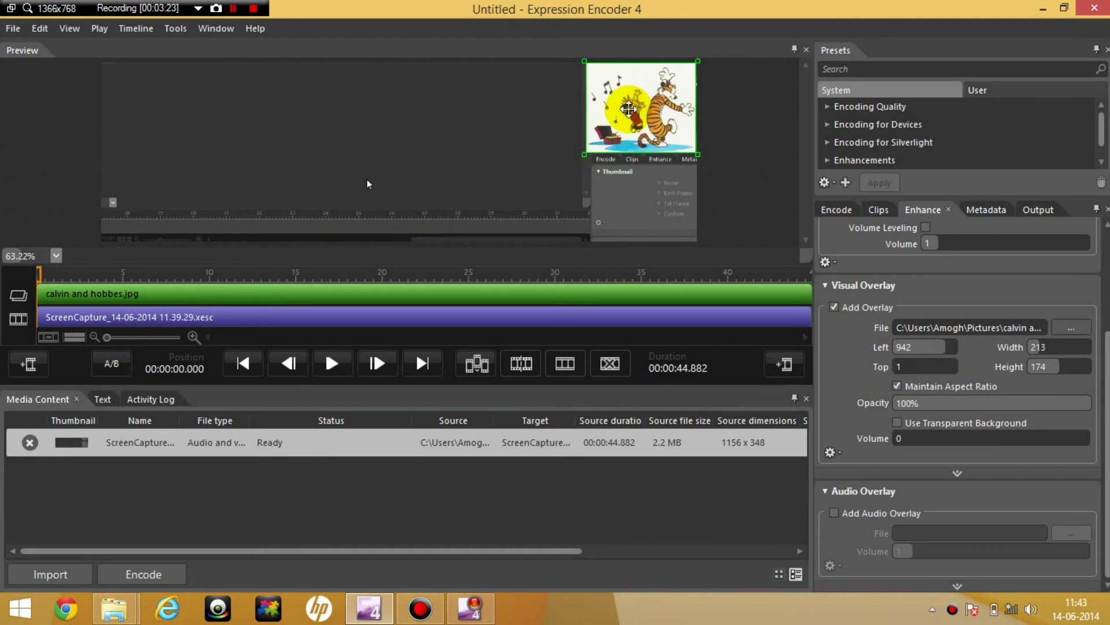
click(92, 288)
drag(42, 290, 368, 292)
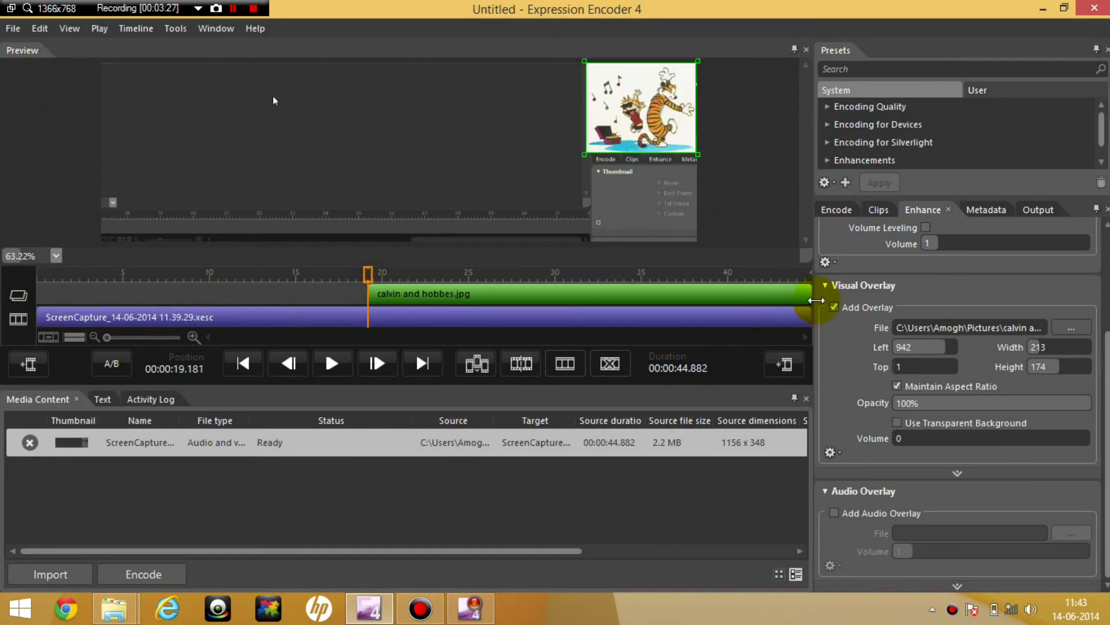
drag(809, 295, 721, 299)
click(467, 303)
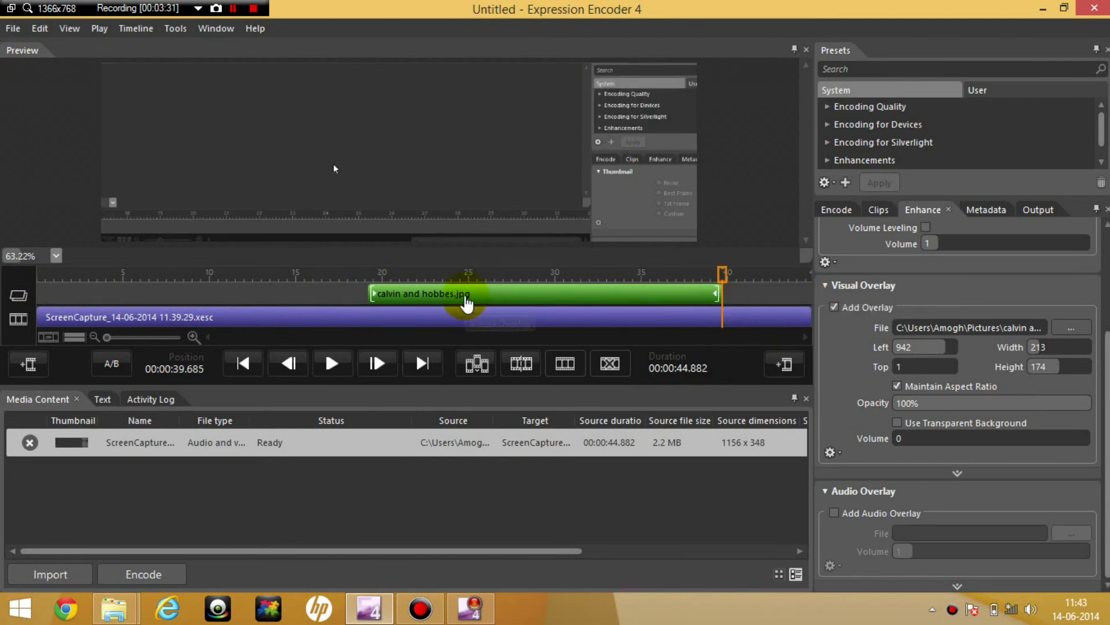
drag(467, 302, 130, 312)
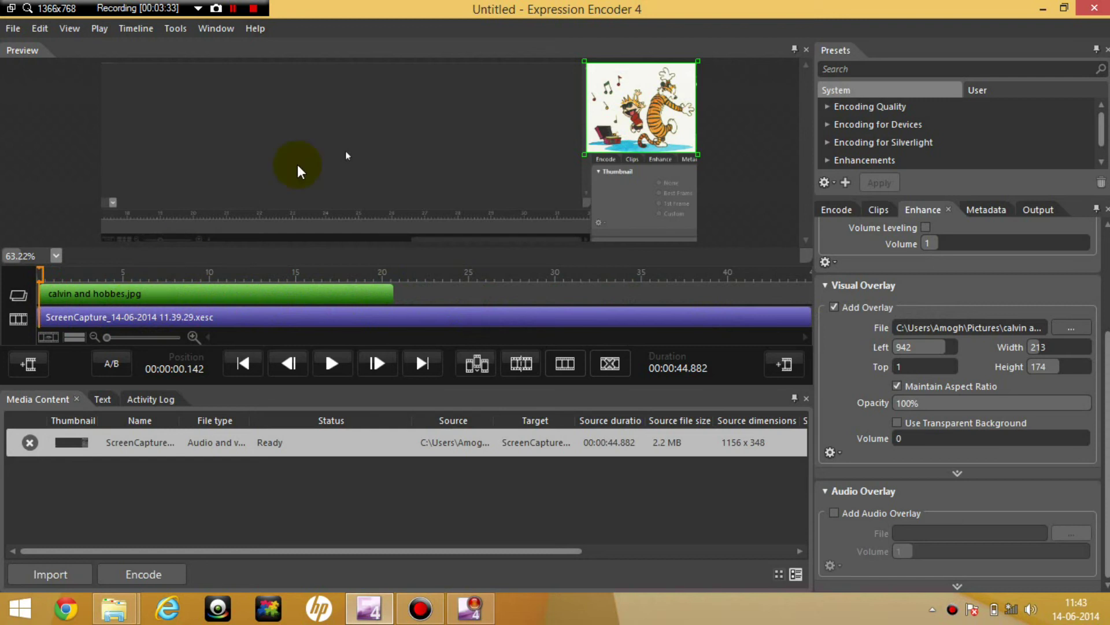
click(634, 109)
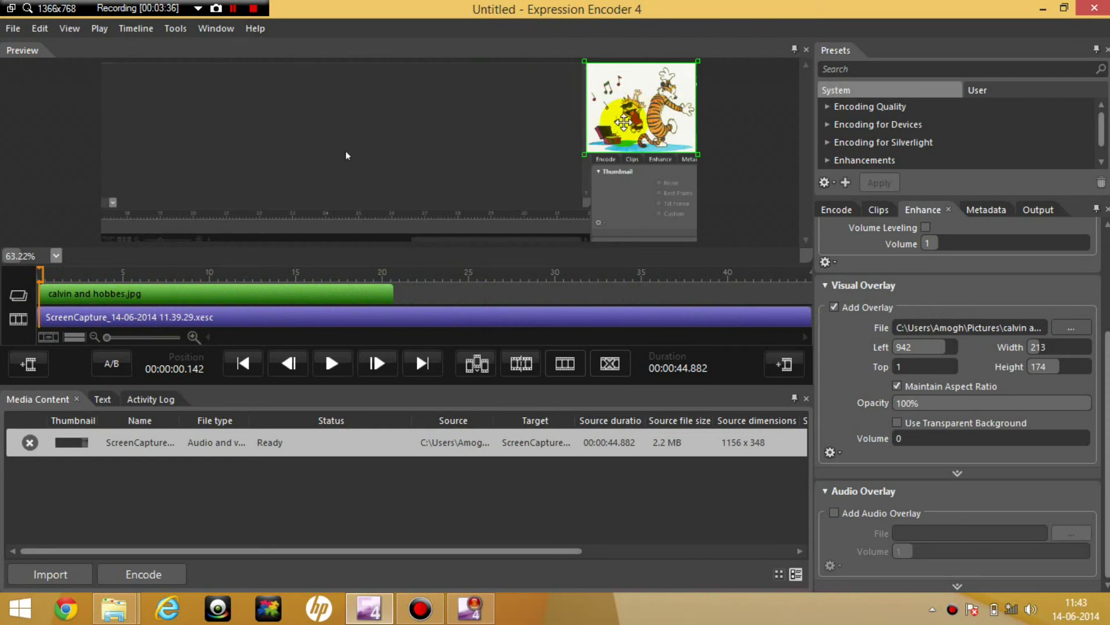
drag(623, 121, 117, 195)
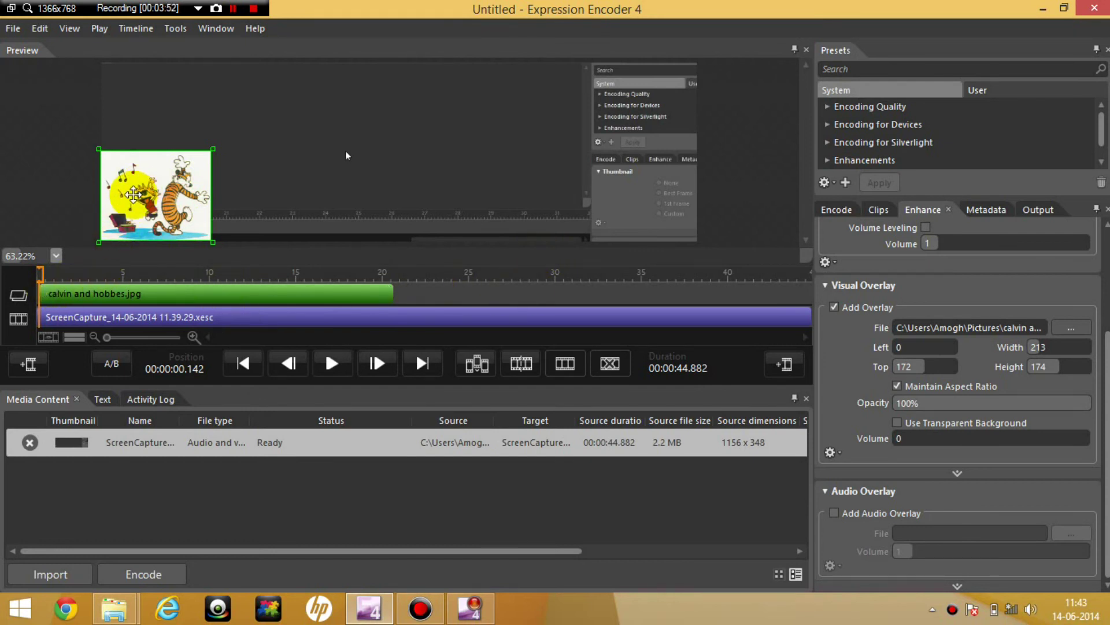
Move the overlay to Left 0, Top 4 and span its clip from about 12.5 s to the end
drag(143, 161, 143, 161)
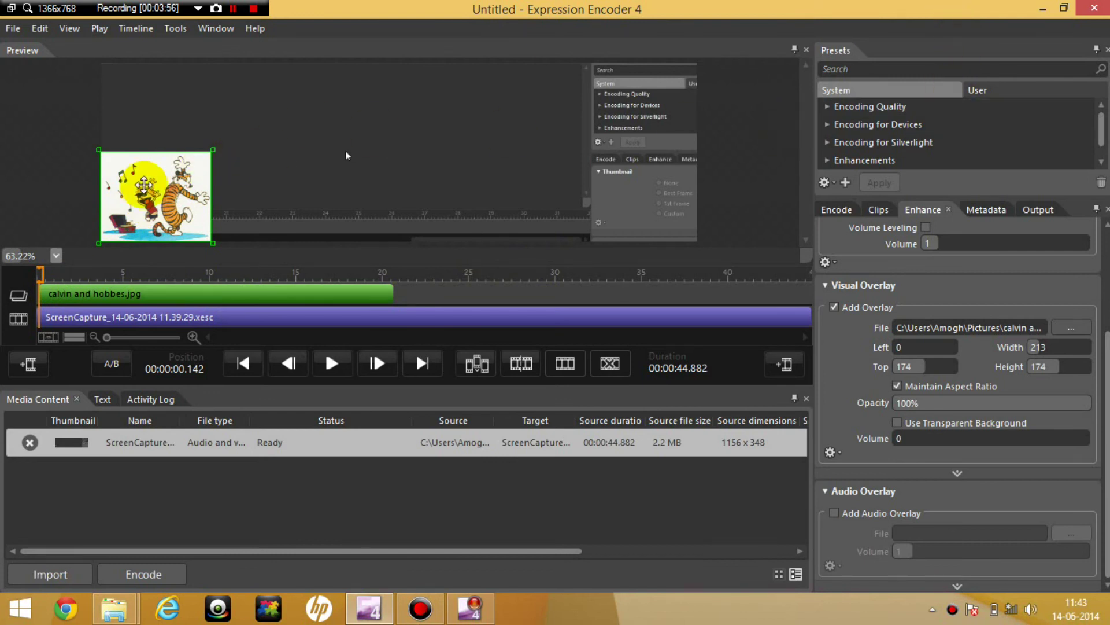
drag(141, 186, 151, 122)
drag(141, 290, 340, 294)
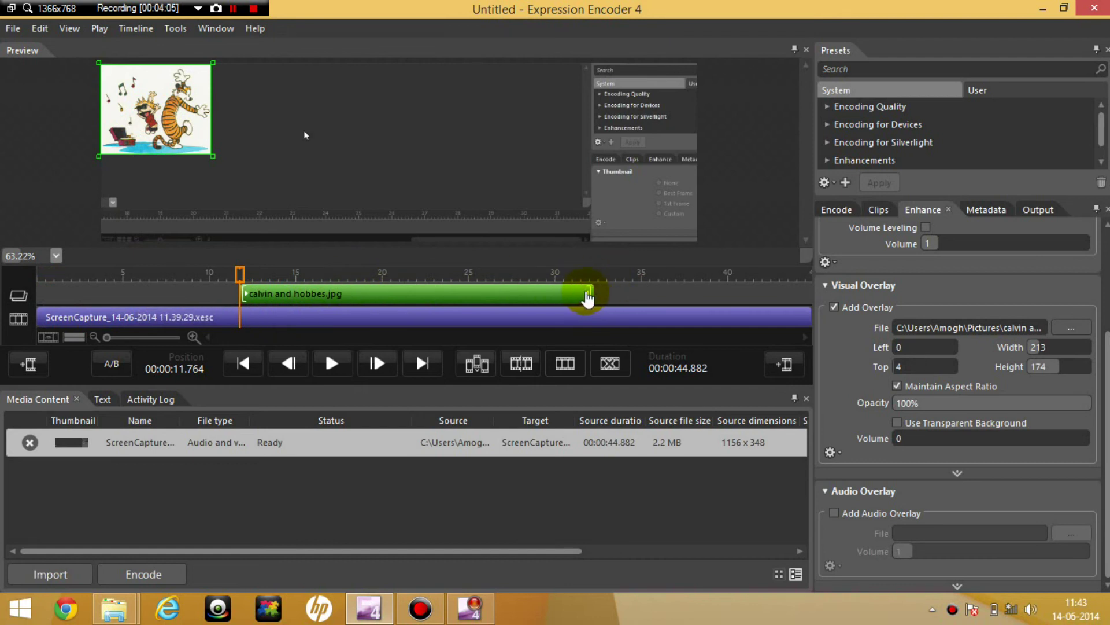
drag(587, 299, 791, 291)
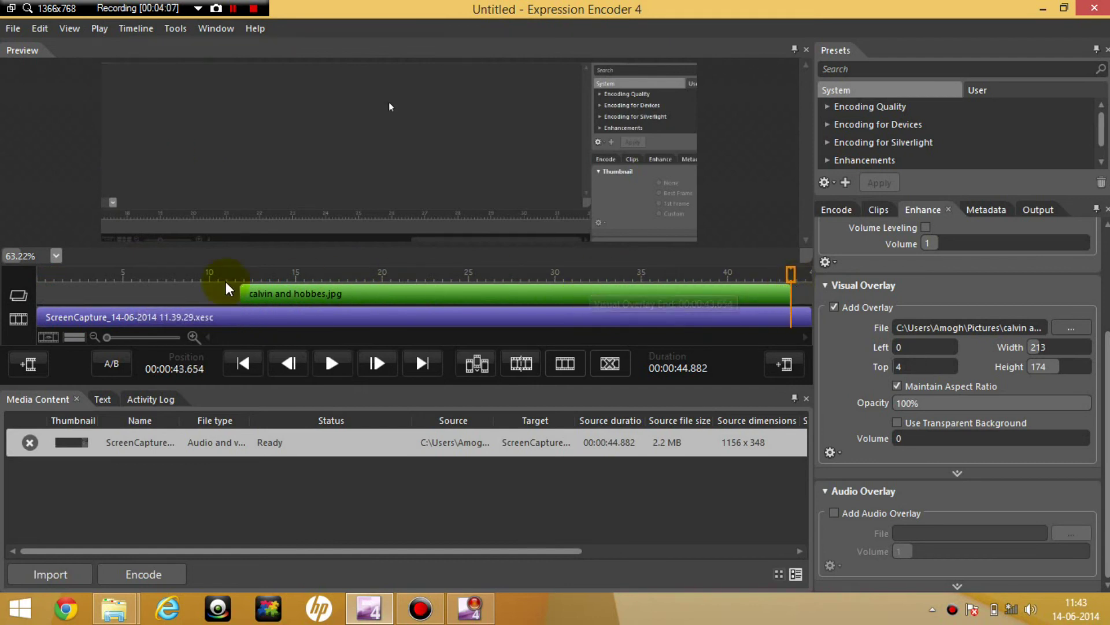
mouse_move(240, 293)
mouse_down()
mouse_move(54, 290)
mouse_move(252, 292)
mouse_up()
click(803, 319)
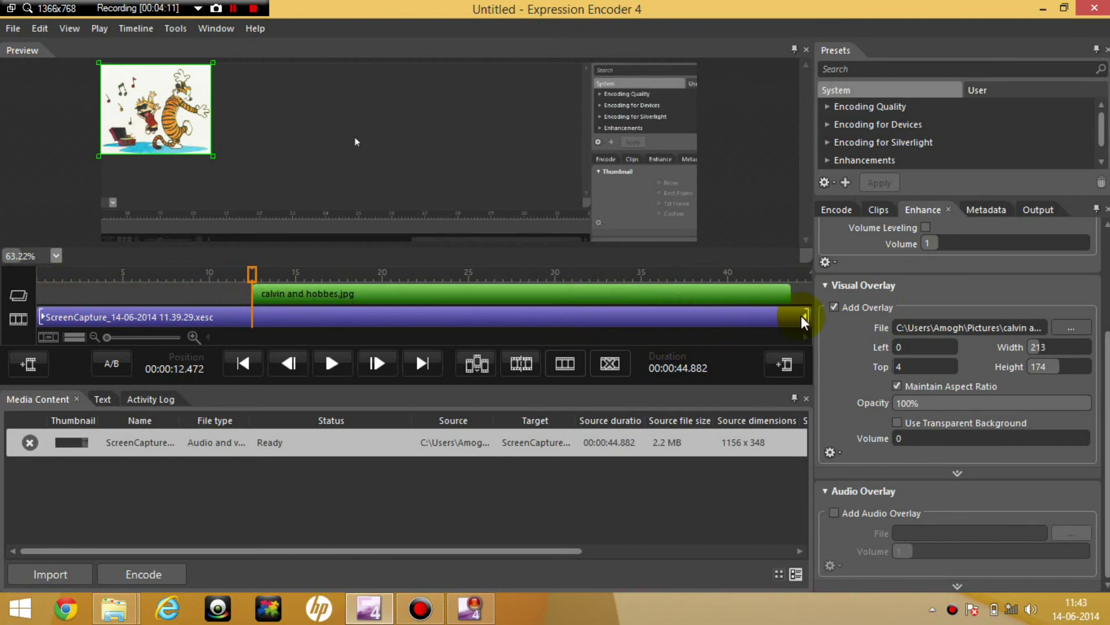
drag(804, 319, 850, 325)
click(608, 289)
drag(575, 314, 80, 342)
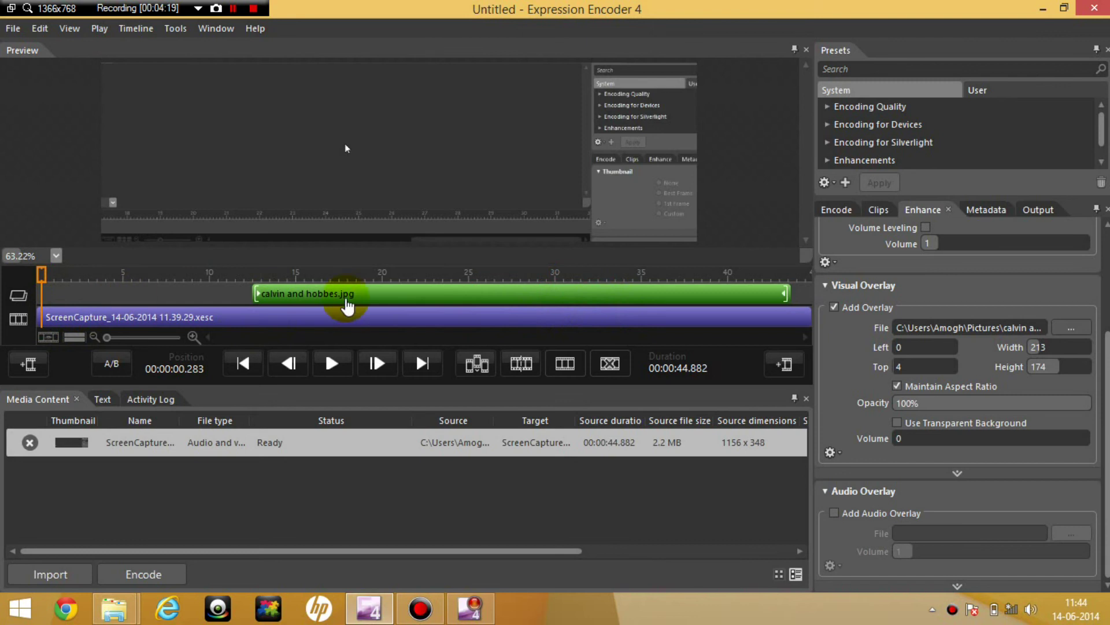
click(103, 399)
drag(57, 405, 216, 320)
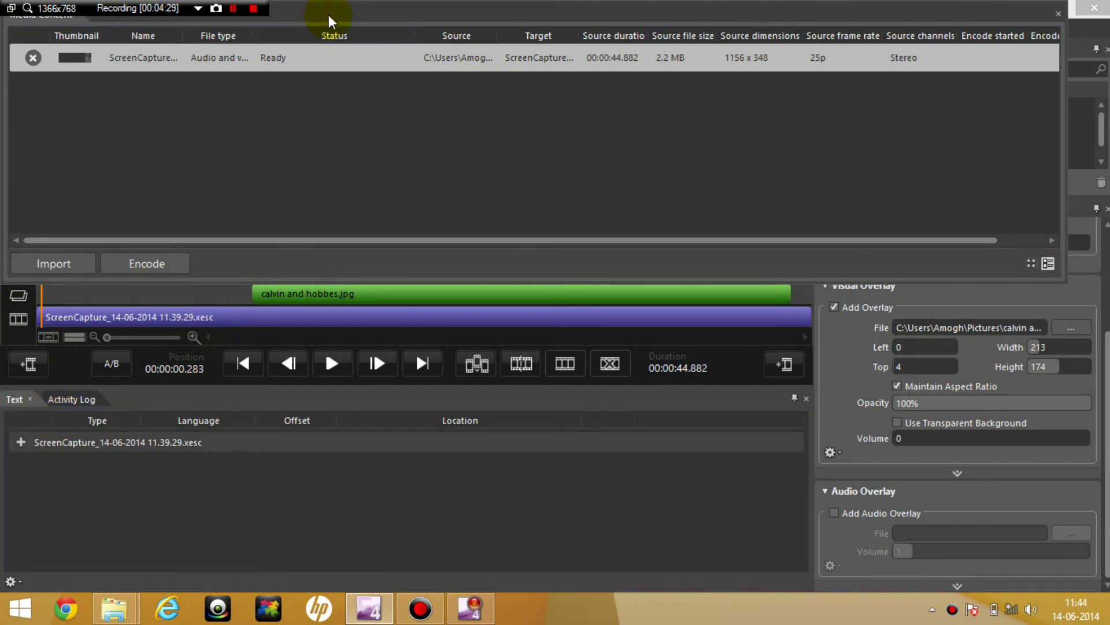
drag(328, 22, 15, 401)
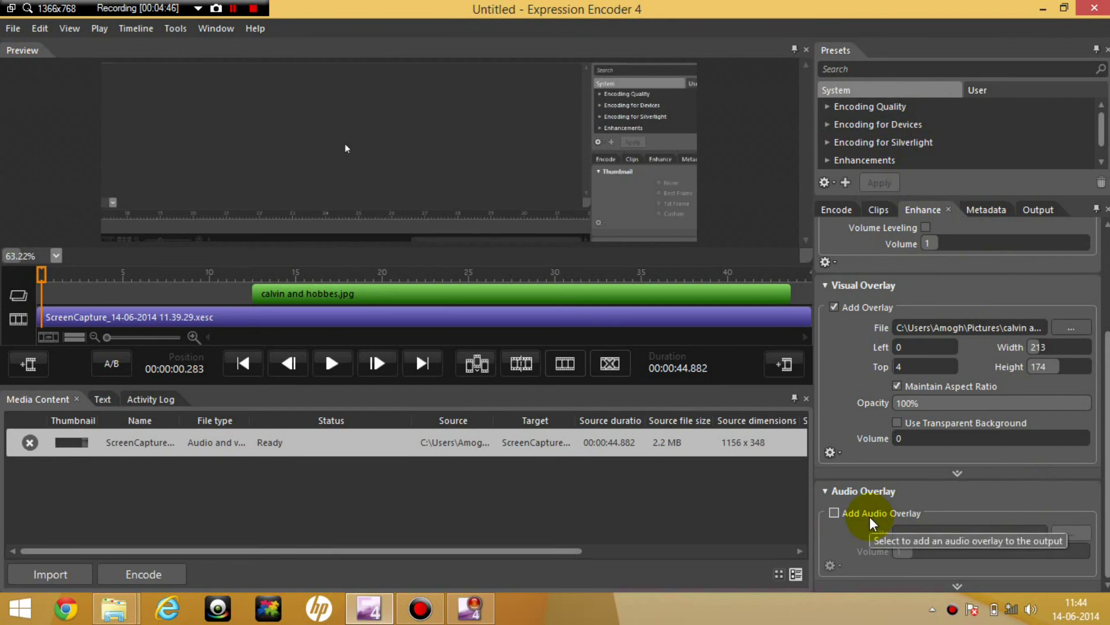
Enter metadata: Title Trial, the author's name, Copyright Yes, Rating Mature, Description 'Do not copyright'
scroll(885, 459, up, 4)
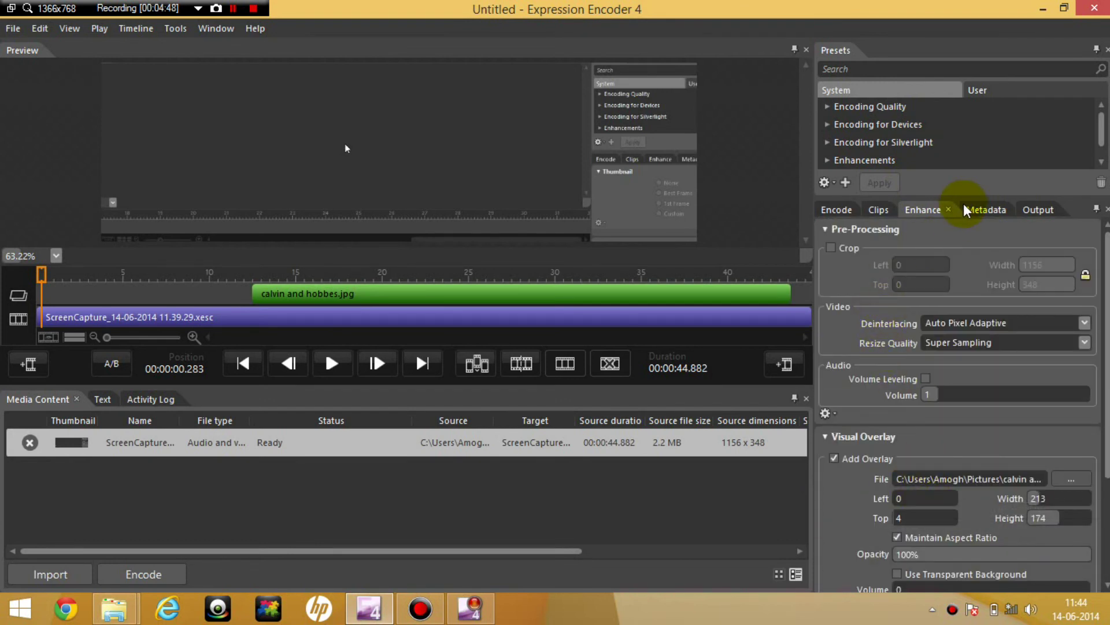
click(983, 214)
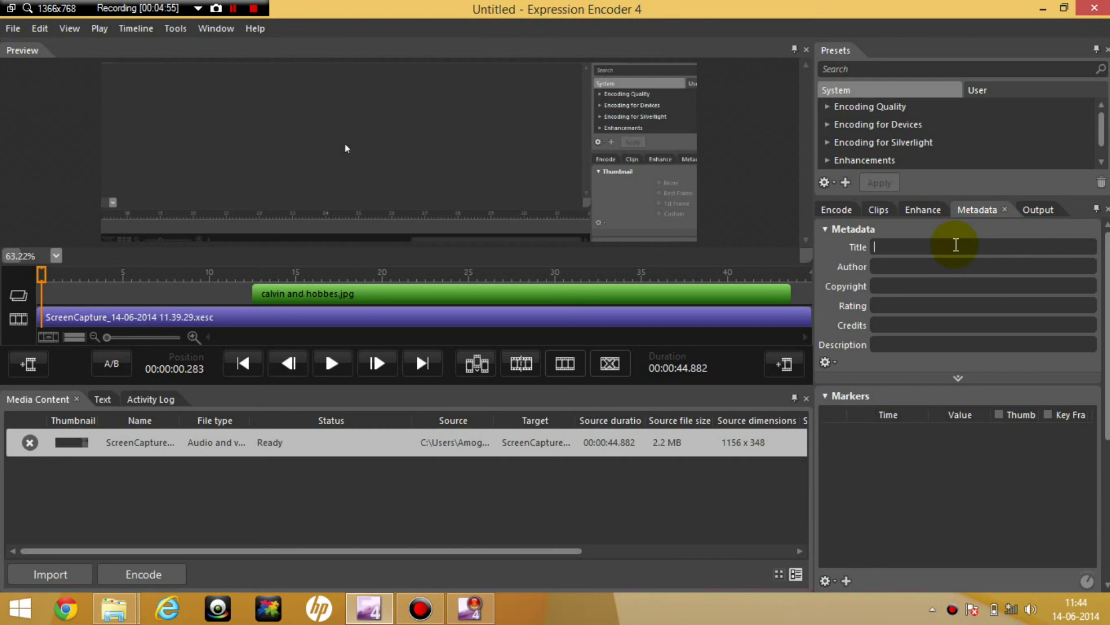
text(T)
text(S)
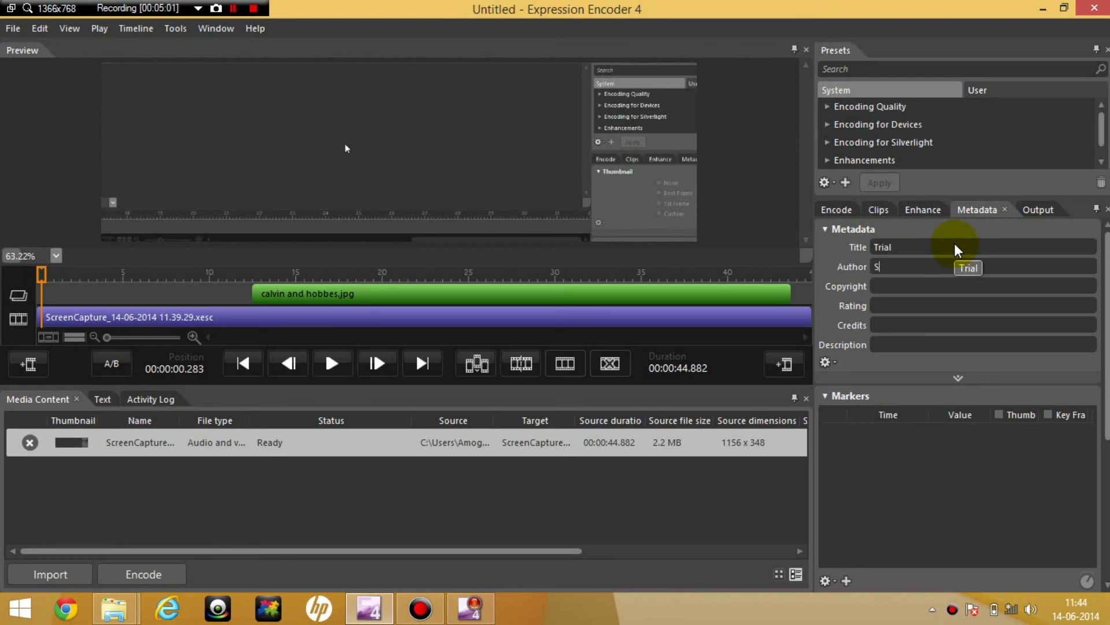
text(qamemal)
key(Tab)
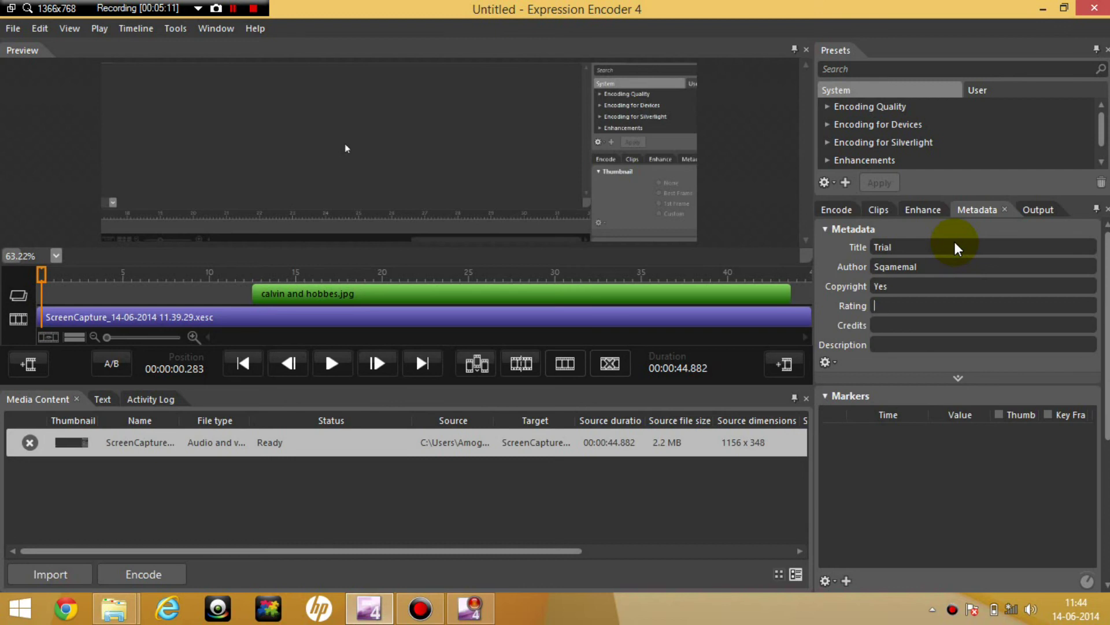
text(Matur)
text(Do )
text(not copyright)
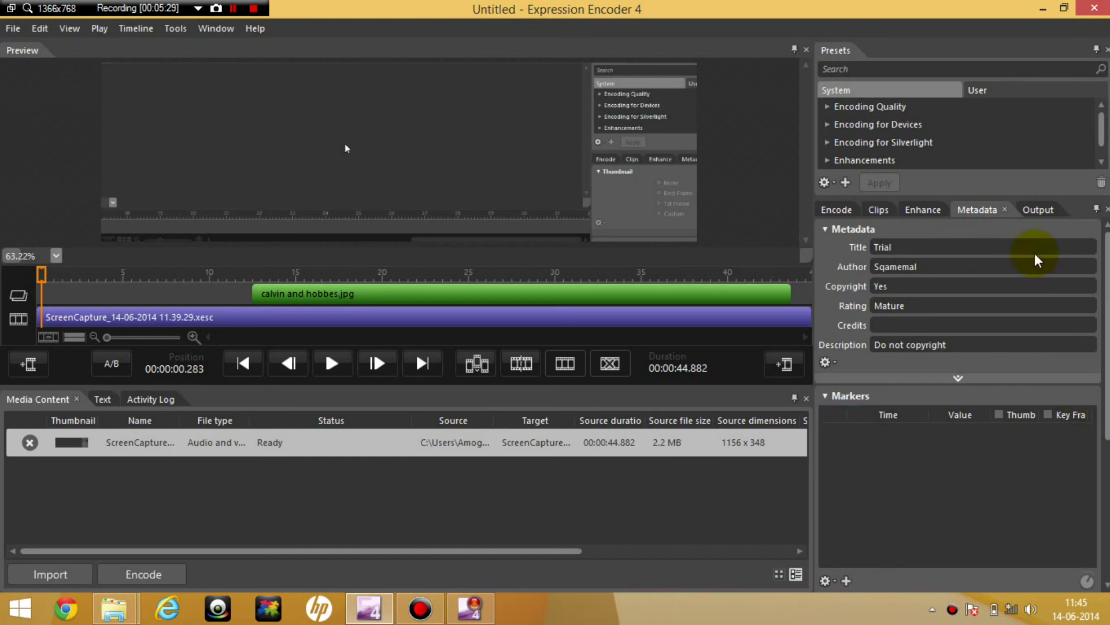
Keep publishing set to None and leave DRM off after the Pro-only error
click(1043, 213)
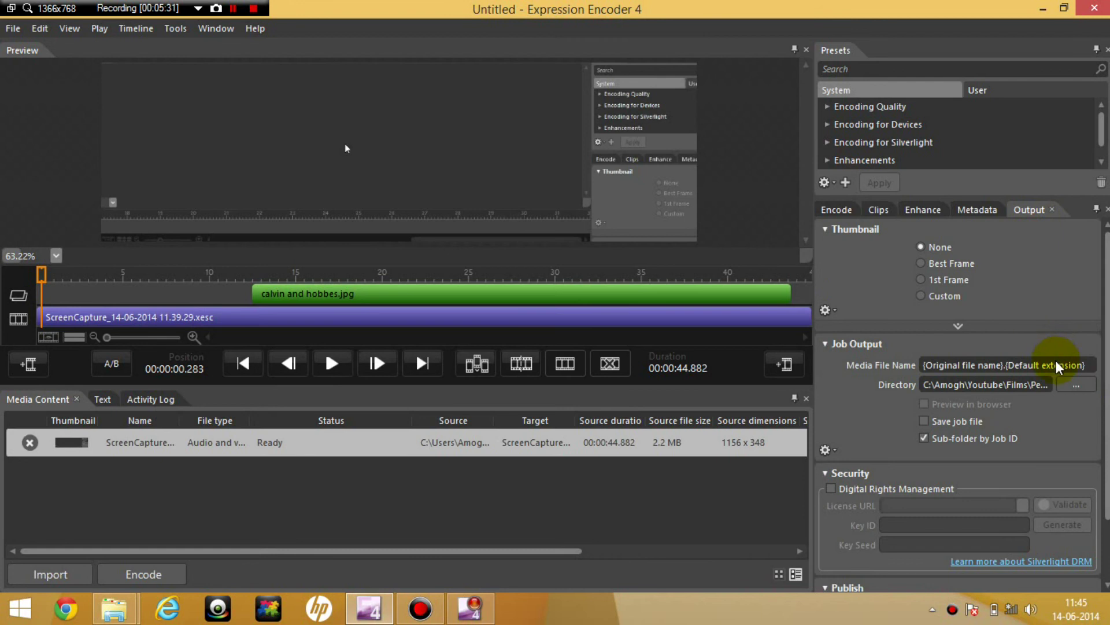
scroll(988, 438, down, 3)
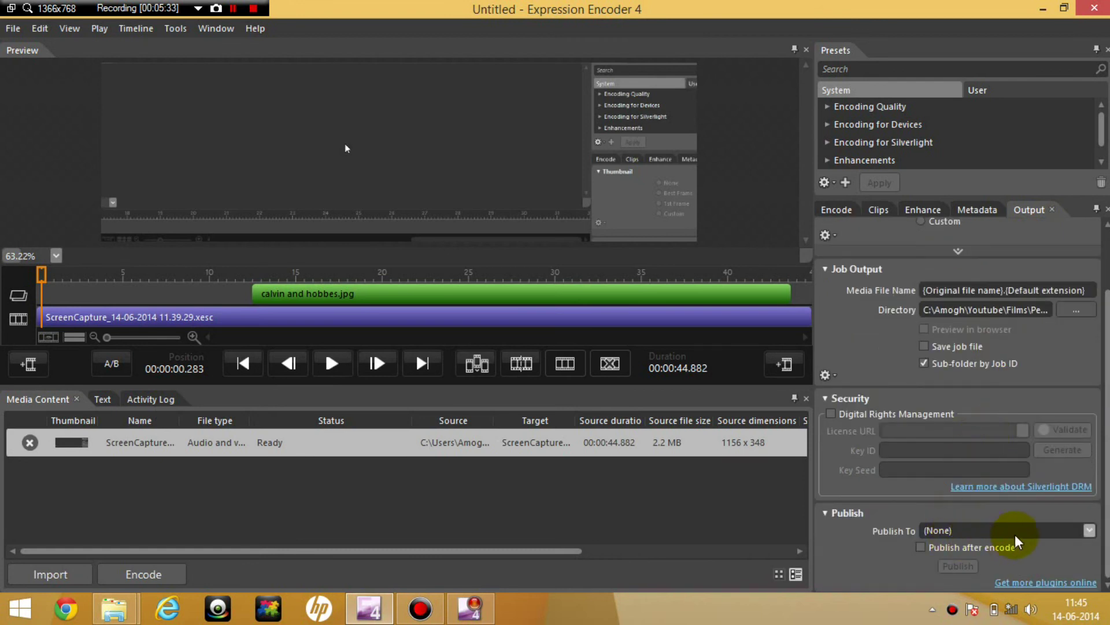
click(1090, 529)
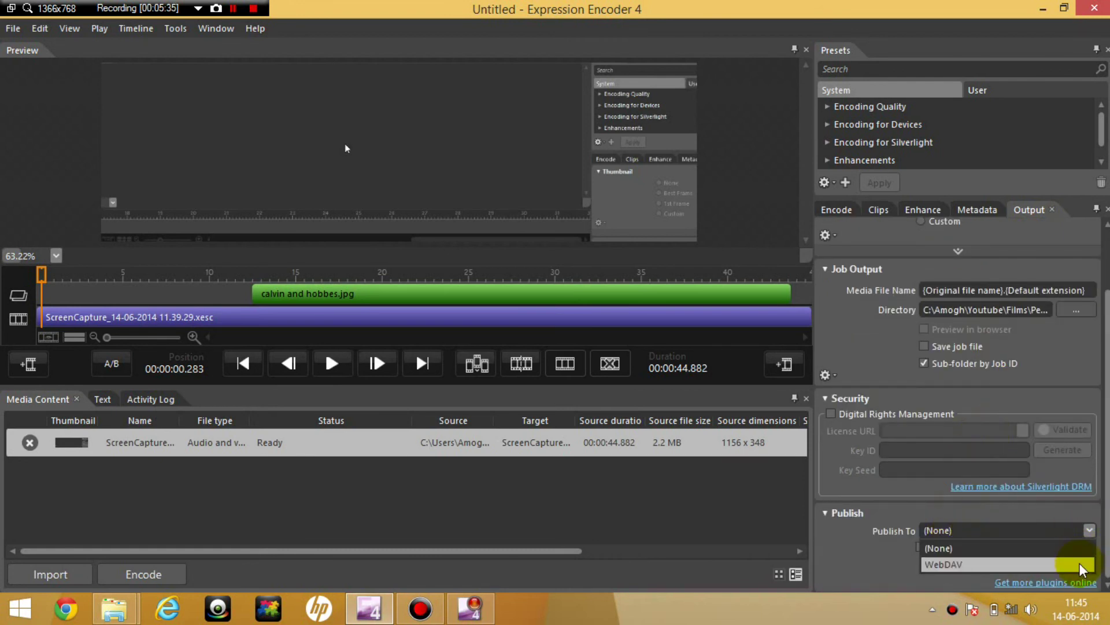
click(1089, 535)
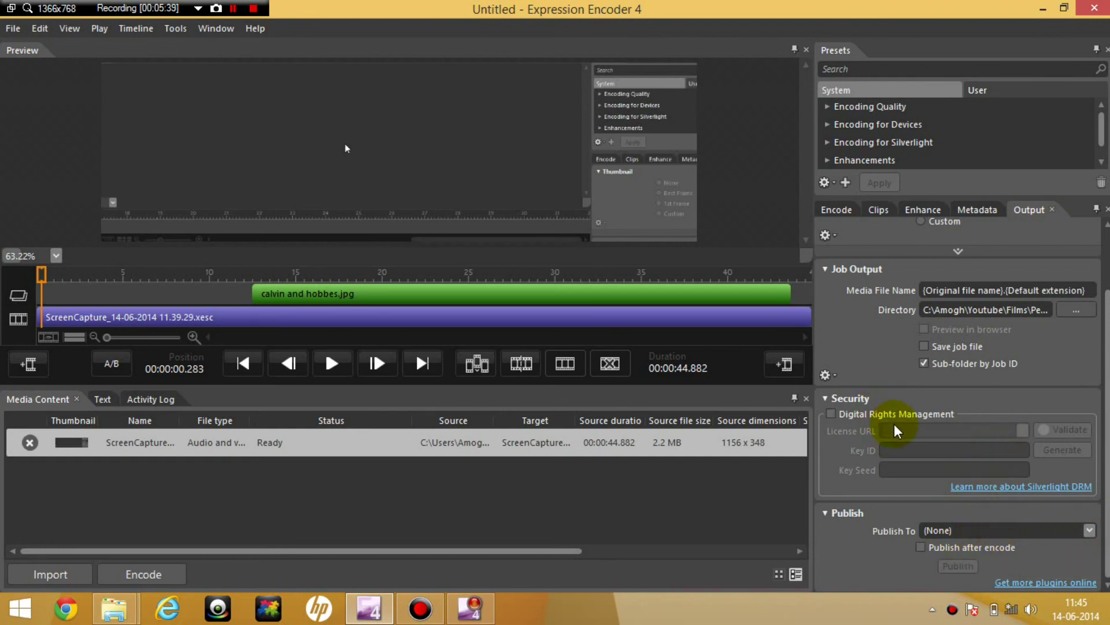
click(831, 413)
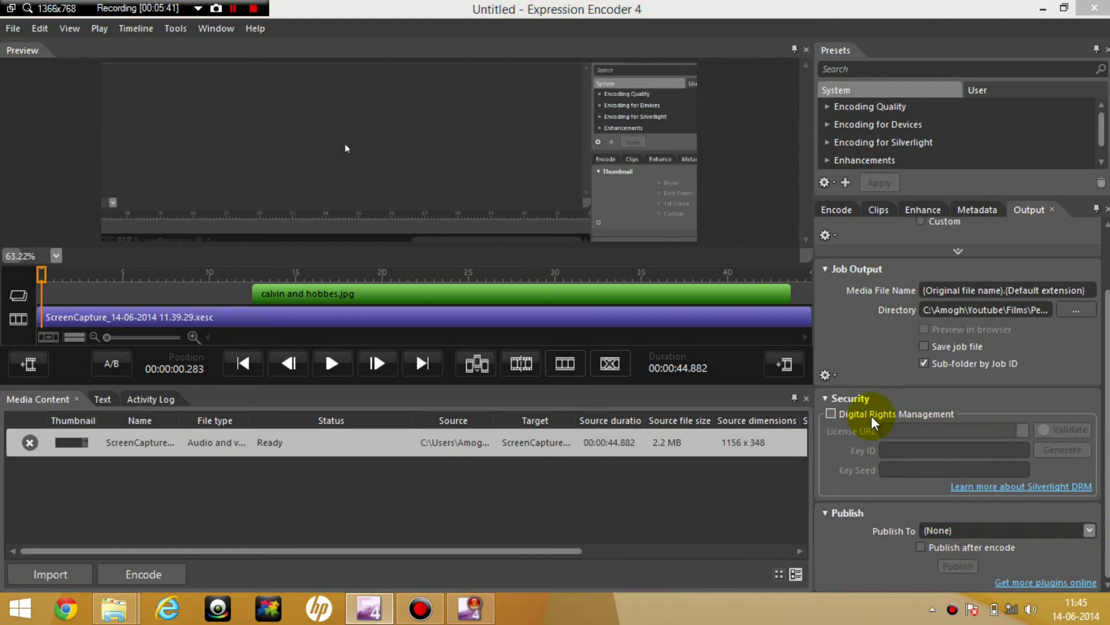
click(572, 325)
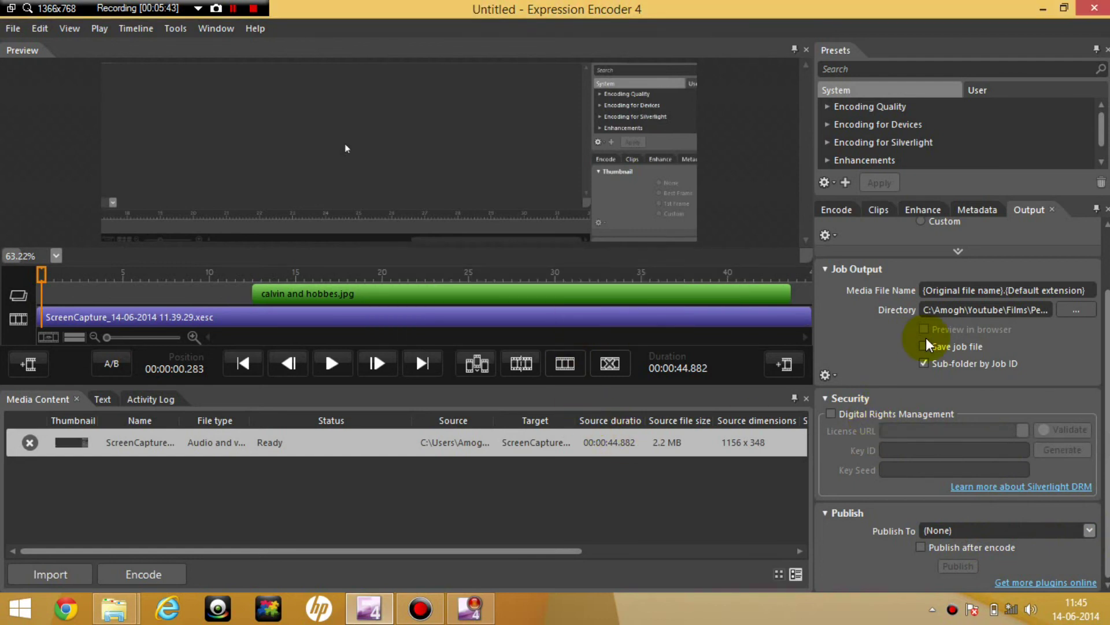
Review the Job Output file name pattern and destination directory
scroll(925, 341, up, 2)
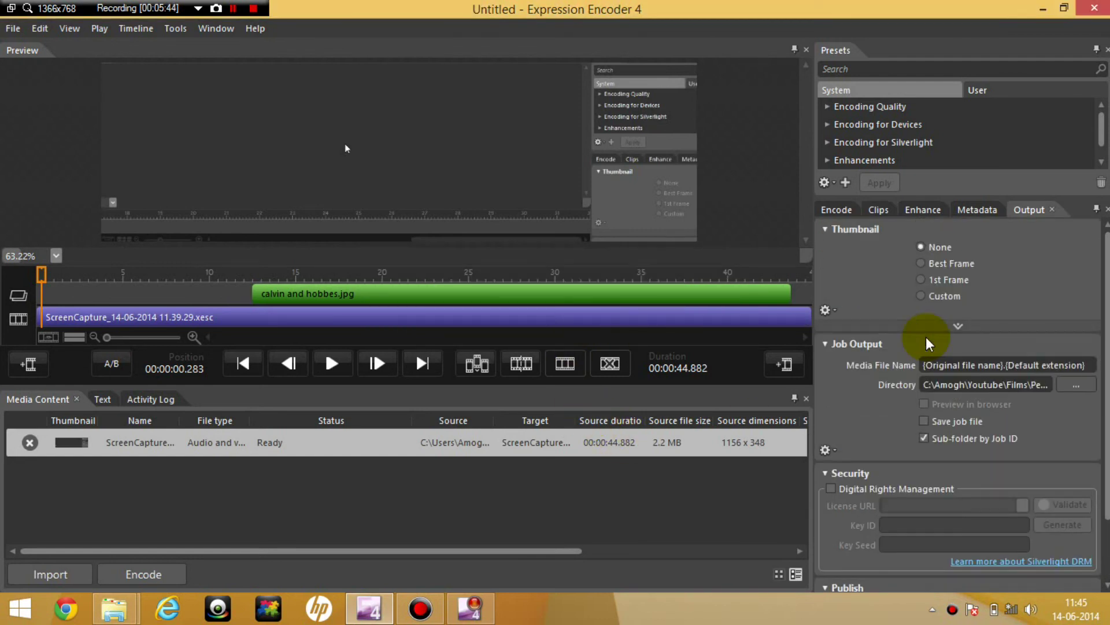
click(995, 365)
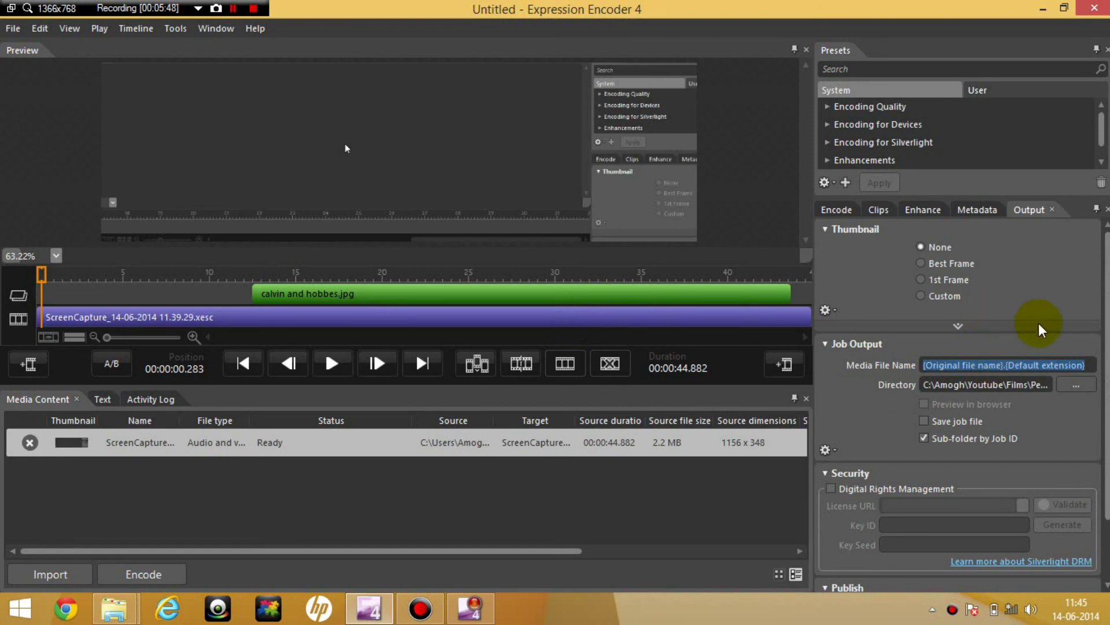
click(1053, 344)
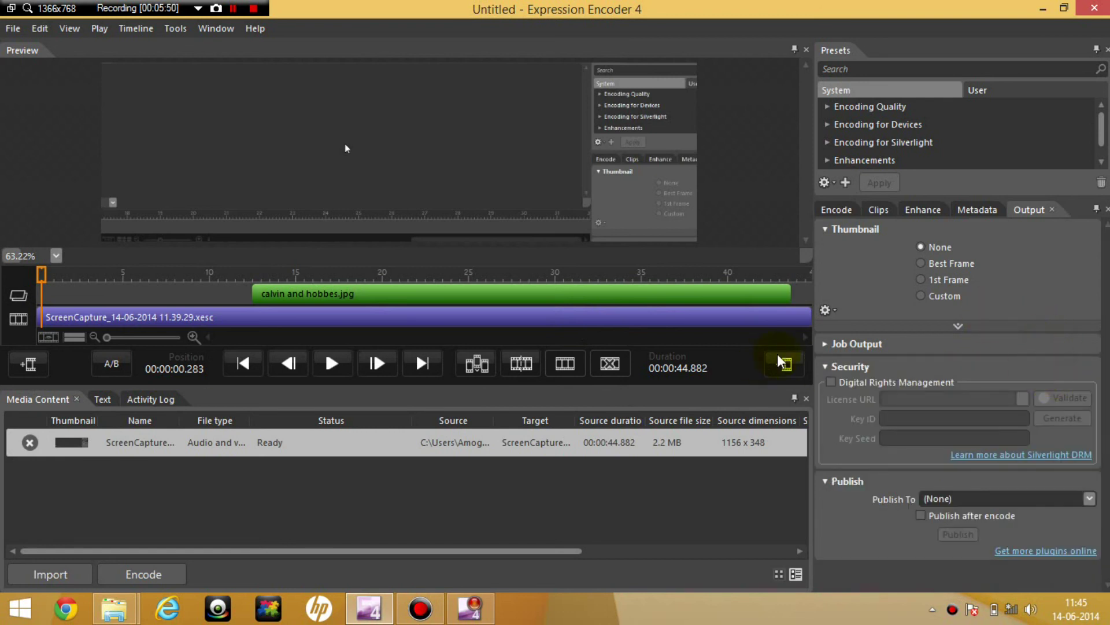
click(830, 346)
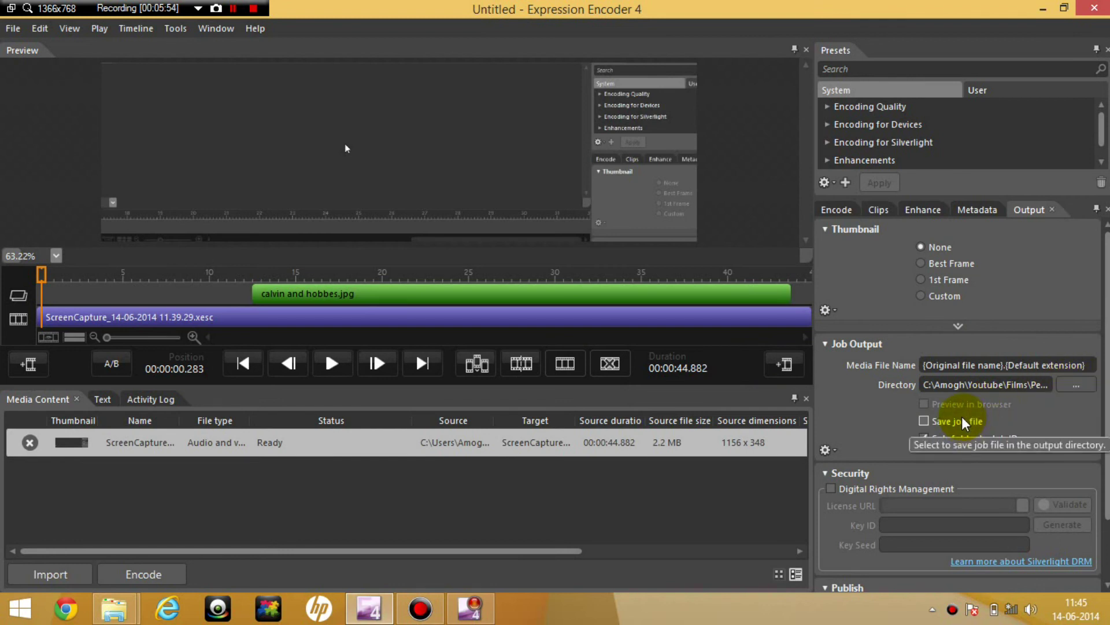
Encode the screen capture into ScreenCapture_14-06-2014 11.39.29.wmv
click(165, 576)
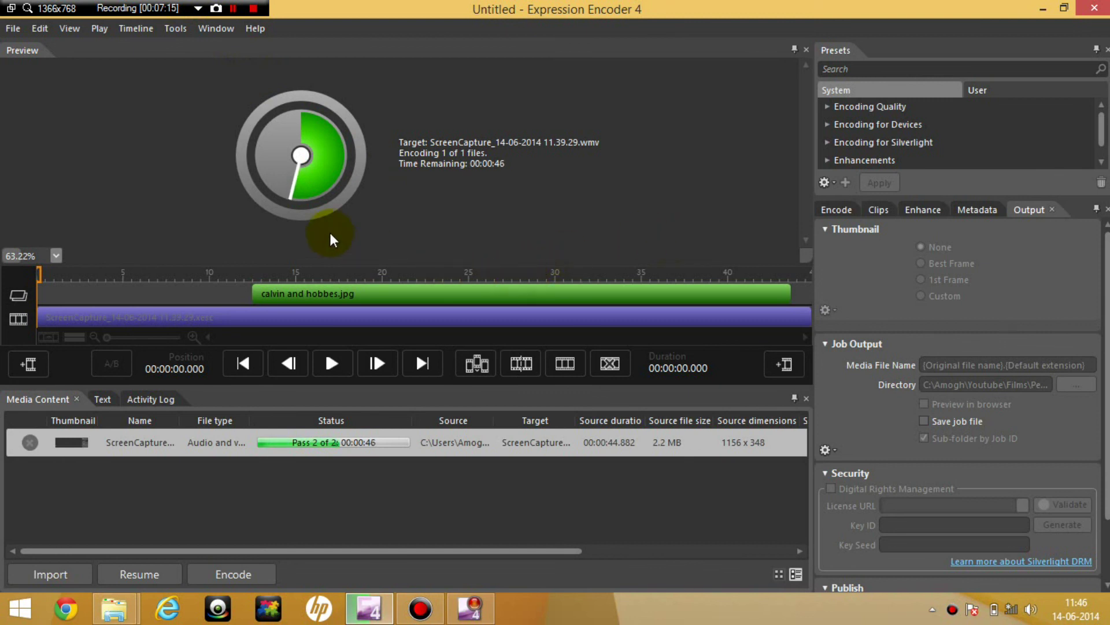
click(233, 9)
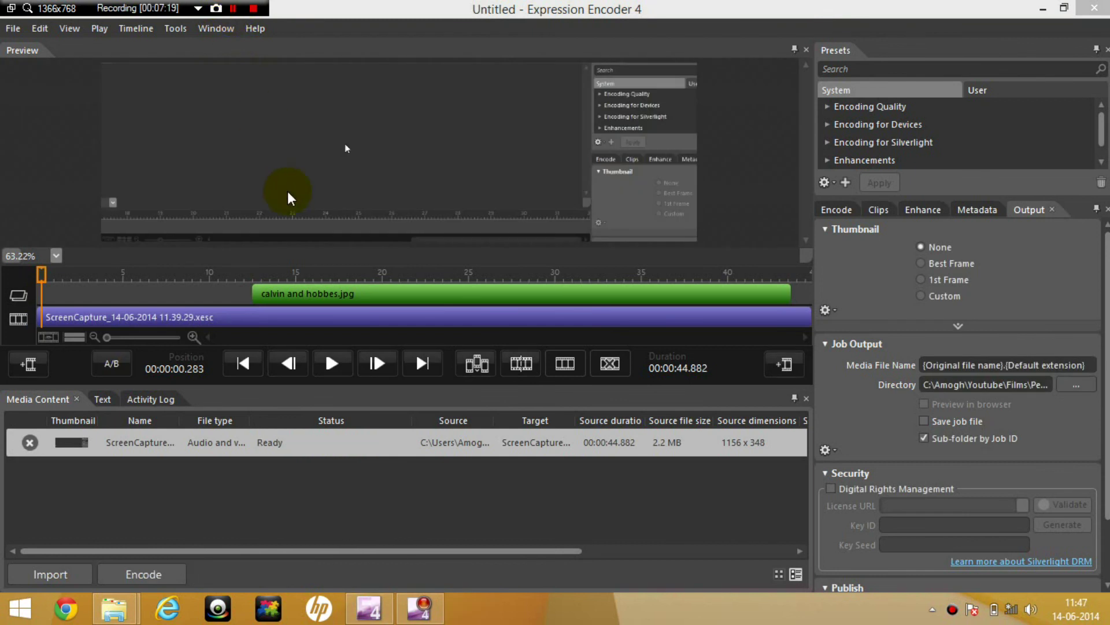
click(434, 9)
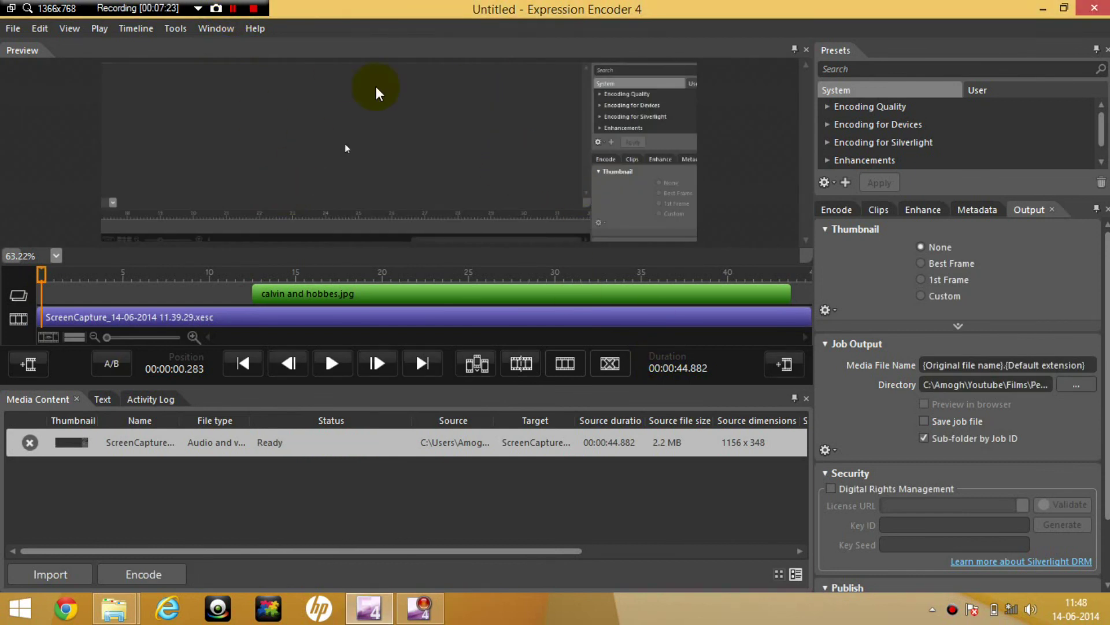
click(78, 319)
Play the encoded WMV from the output folder in Windows Media Player
mouse_move(139, 609)
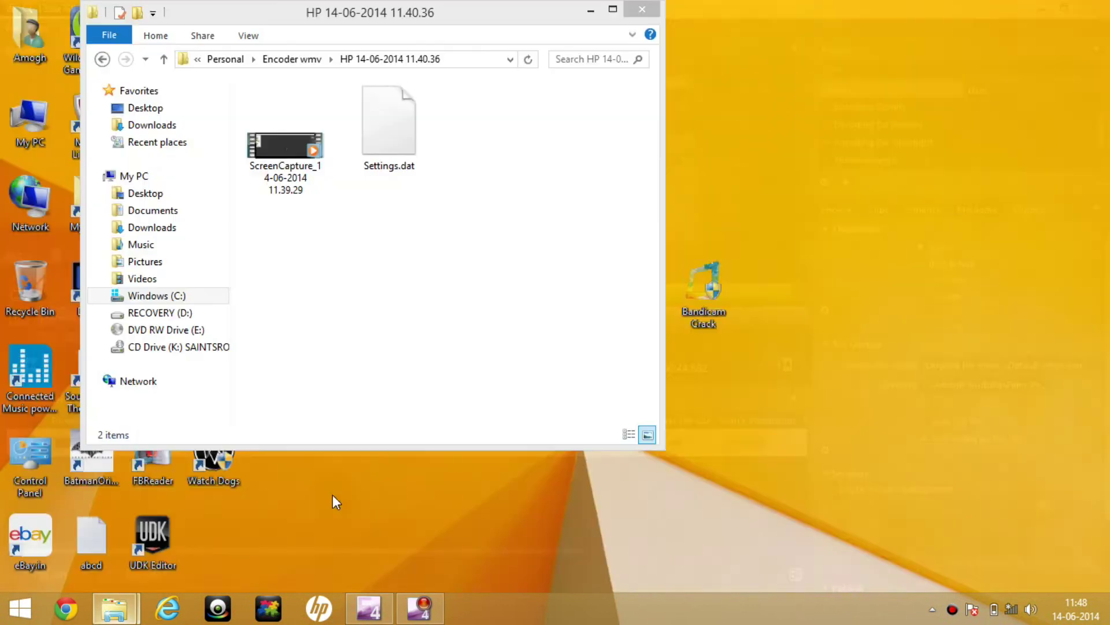
click(332, 498)
click(304, 140)
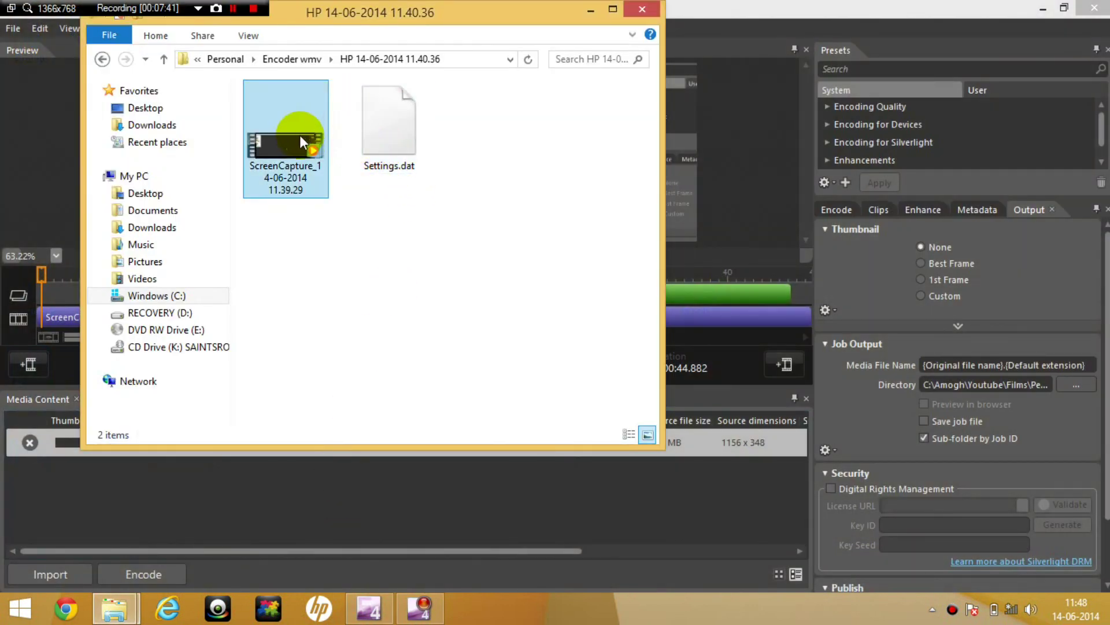
double_click(300, 136)
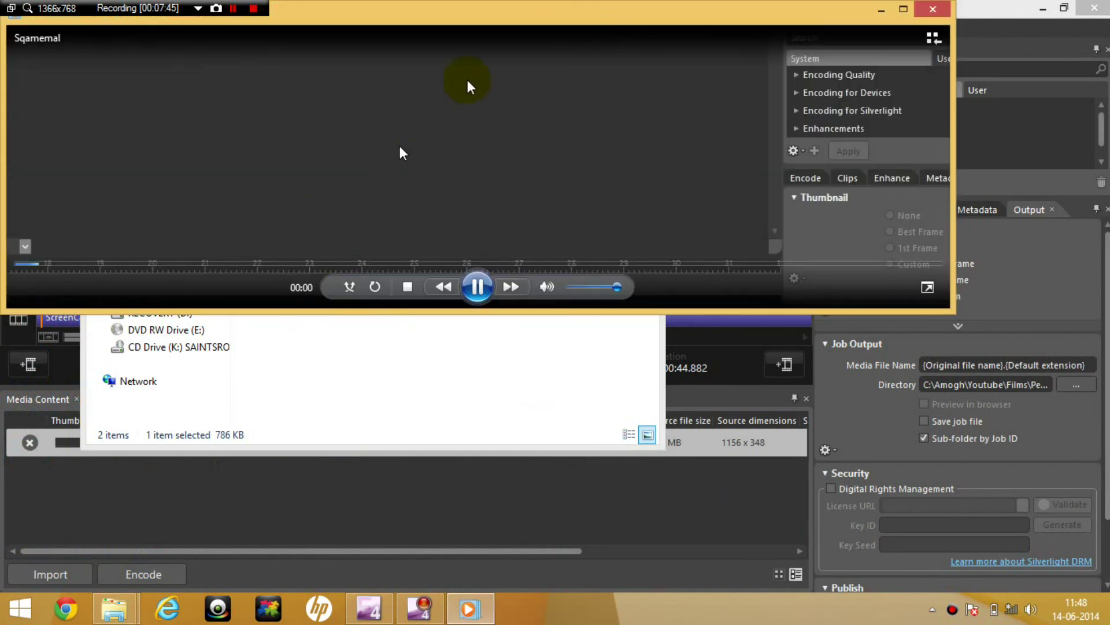
Watch the video full screen, return to windowed view, then close the player
drag(459, 16, 470, 70)
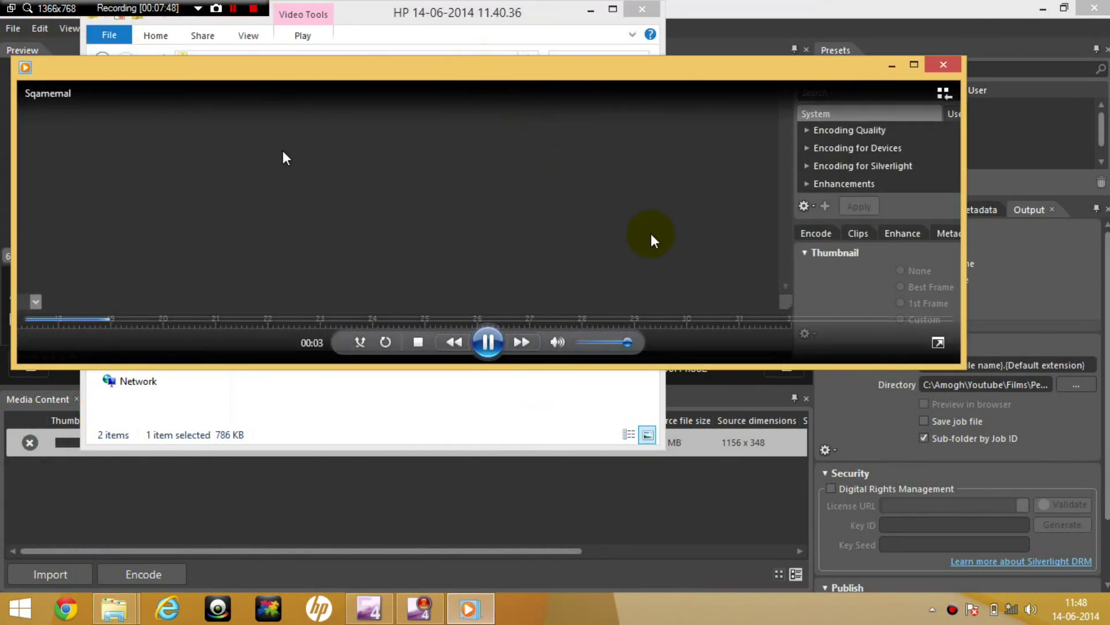
double_click(315, 177)
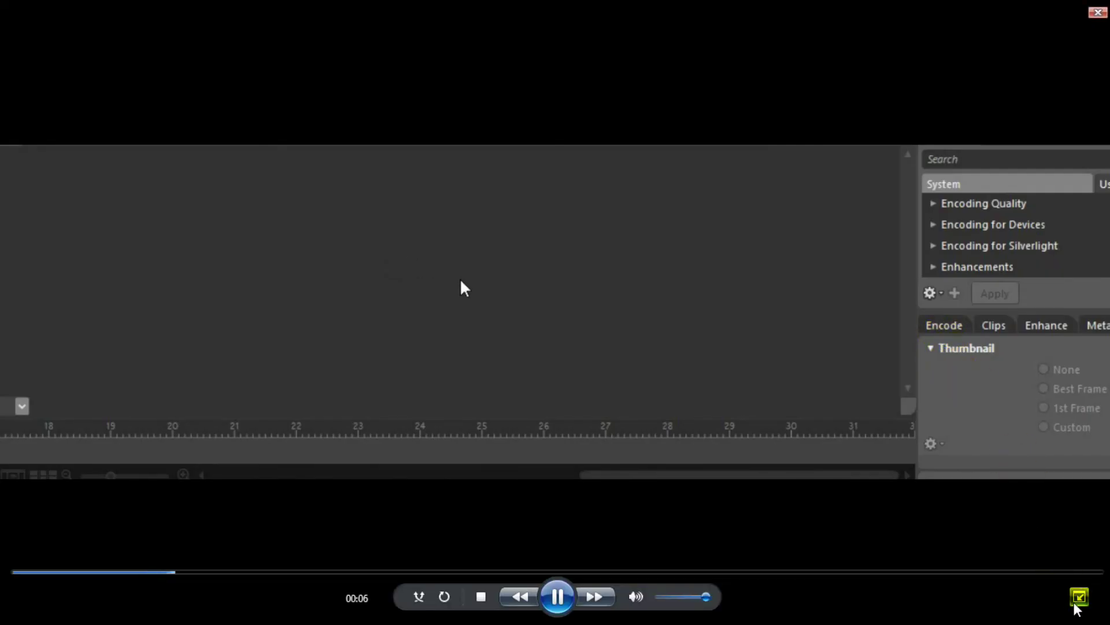
click(1080, 603)
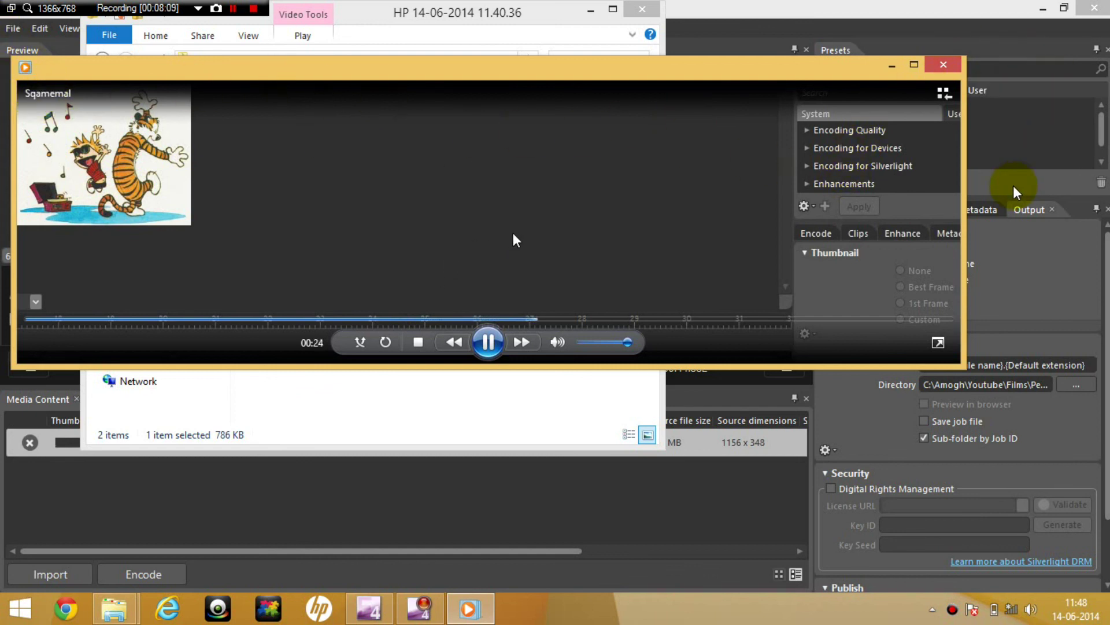
mouse_move(272, 86)
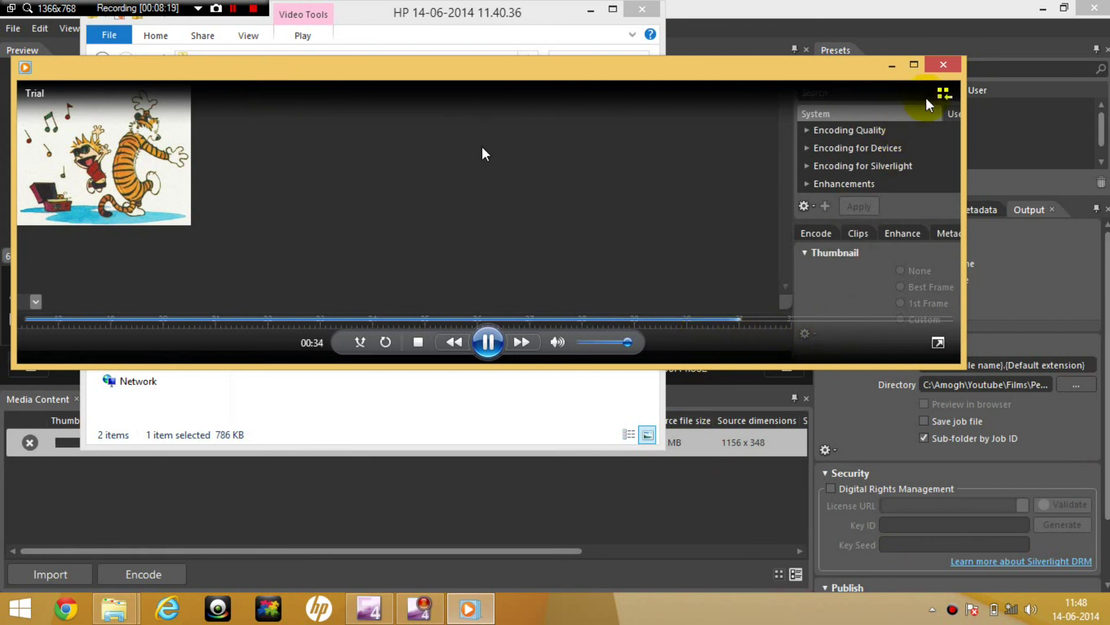
click(944, 65)
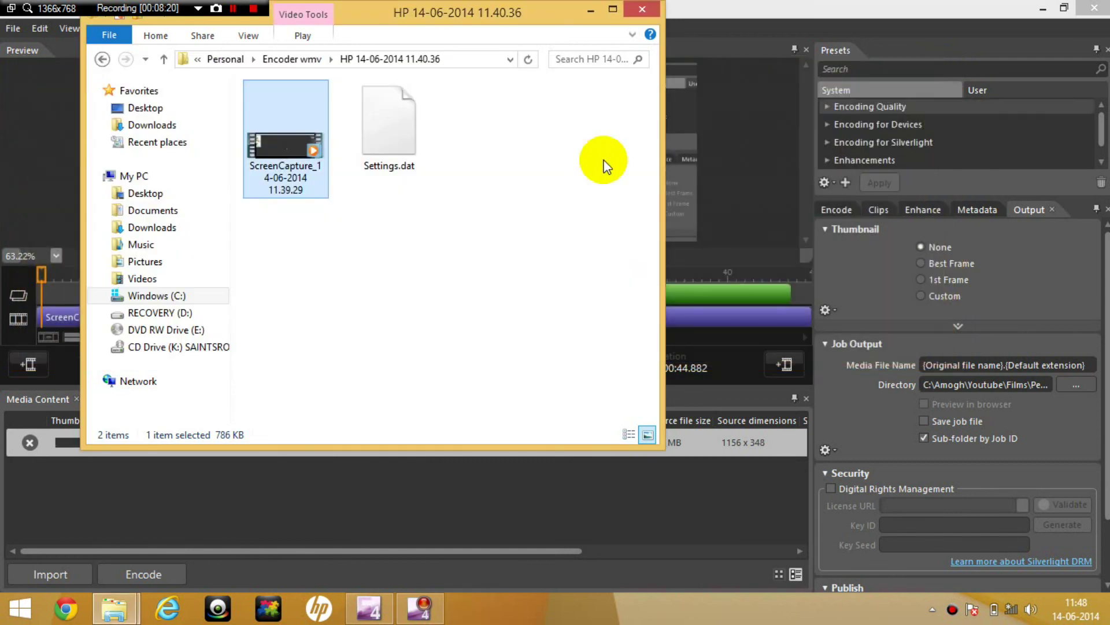
right_click(311, 167)
click(422, 440)
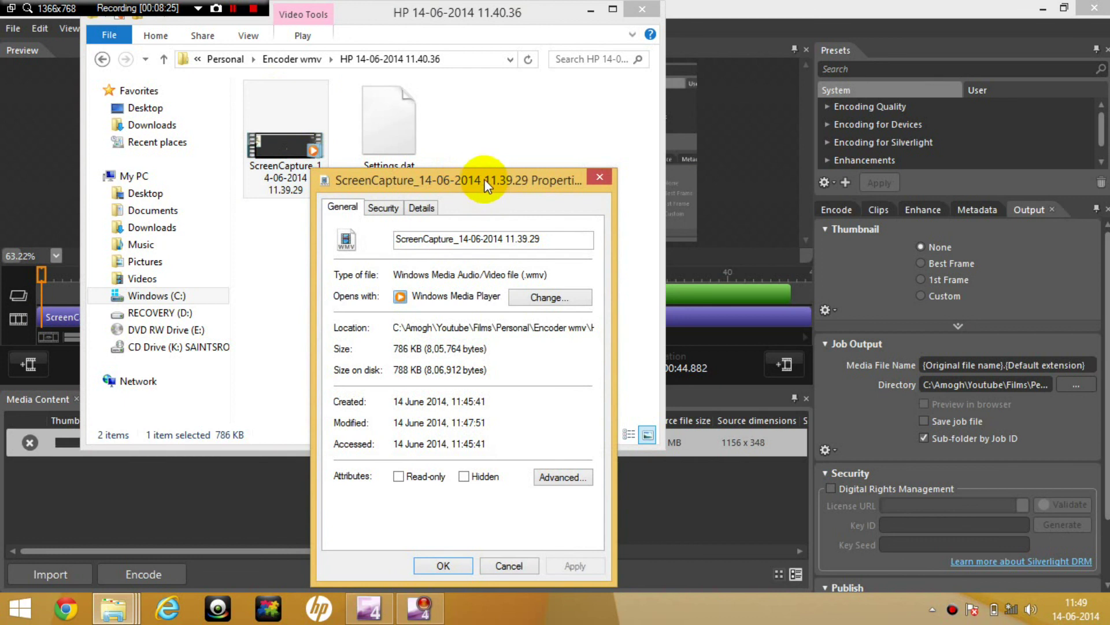
drag(484, 178, 423, 49)
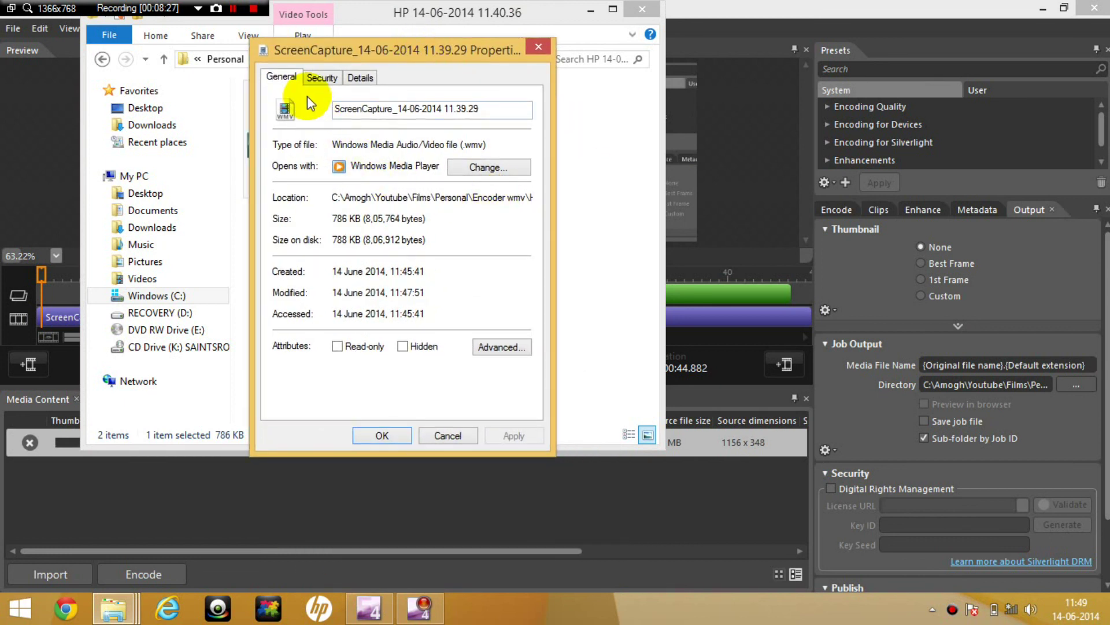
click(319, 78)
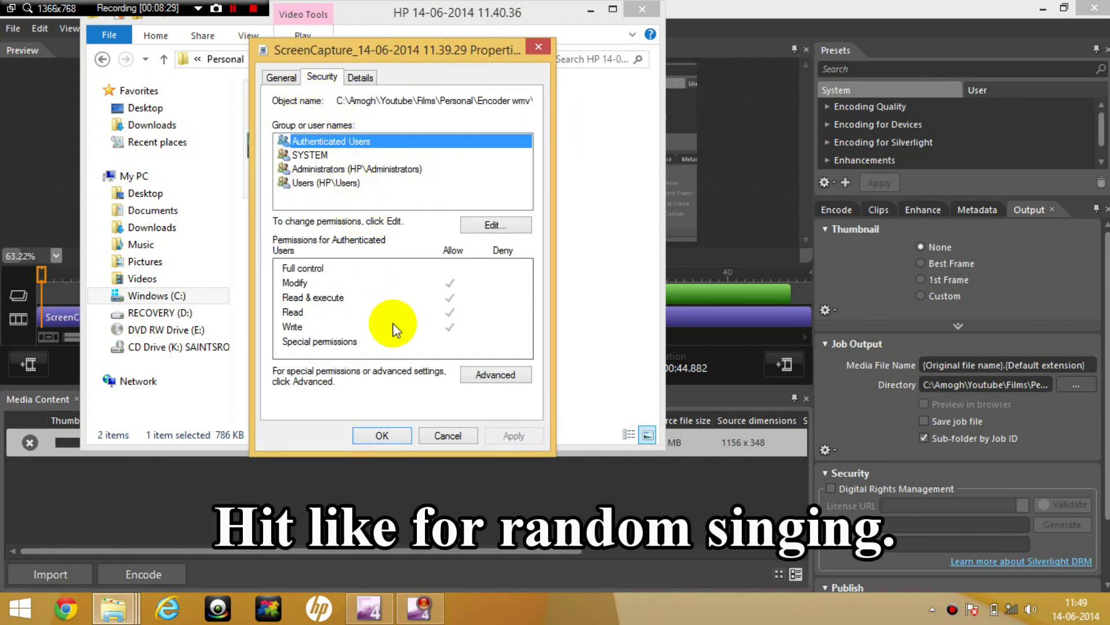
click(359, 77)
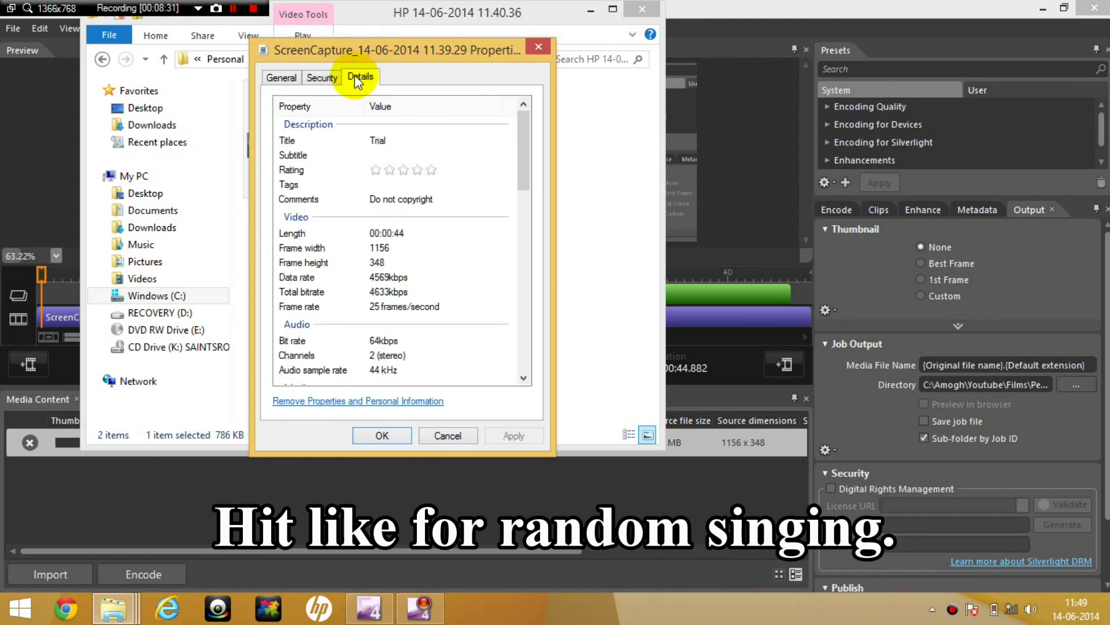
click(382, 138)
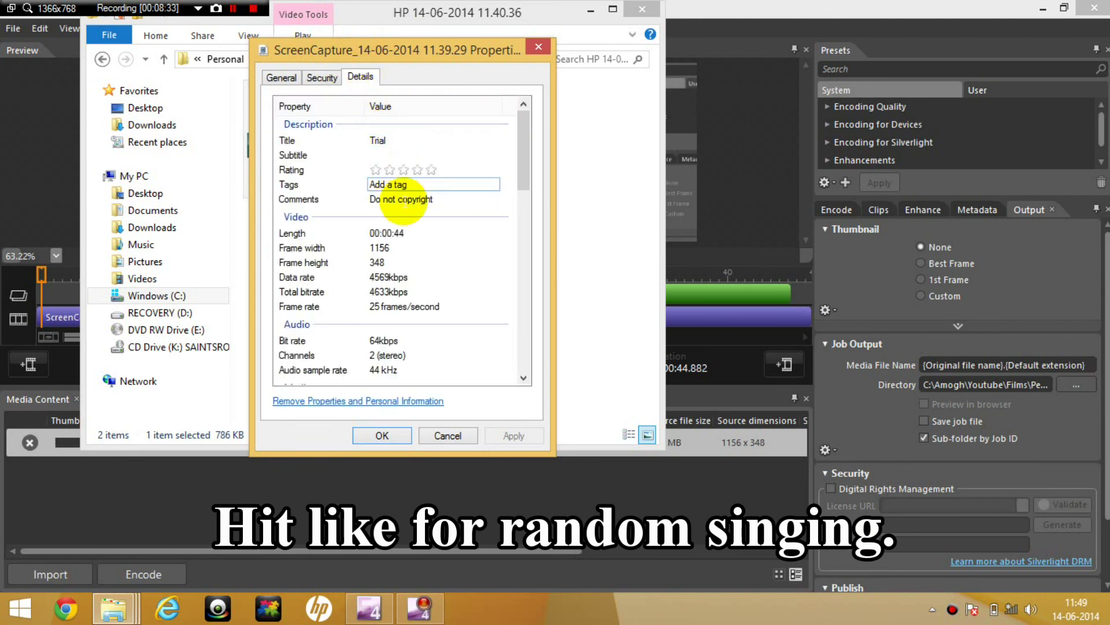
click(366, 130)
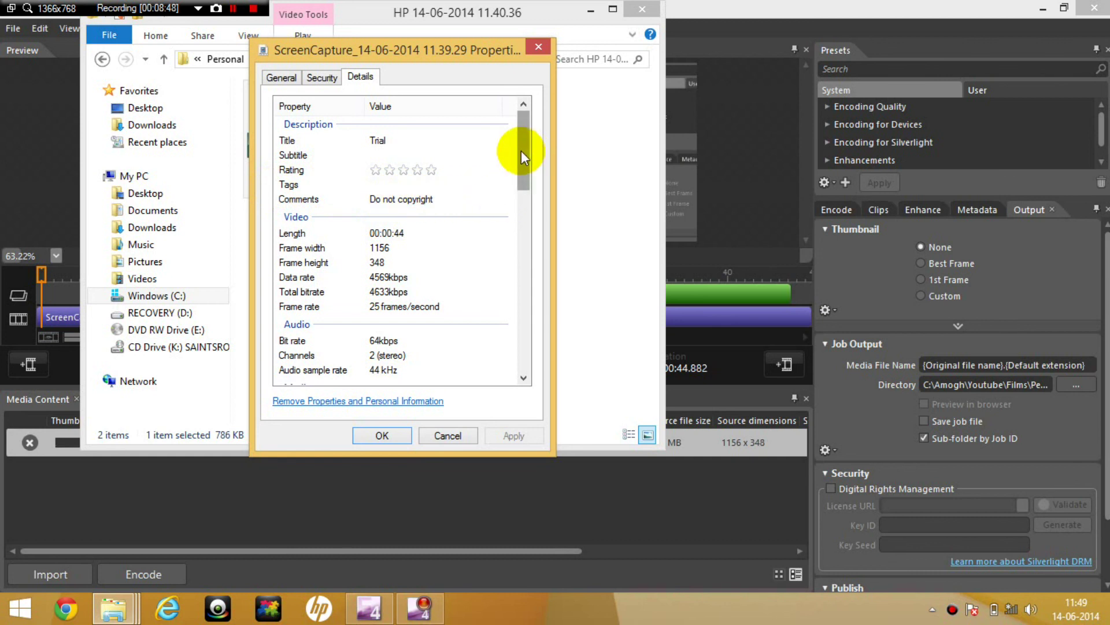
drag(521, 149, 463, 210)
scroll(480, 185, down, 12)
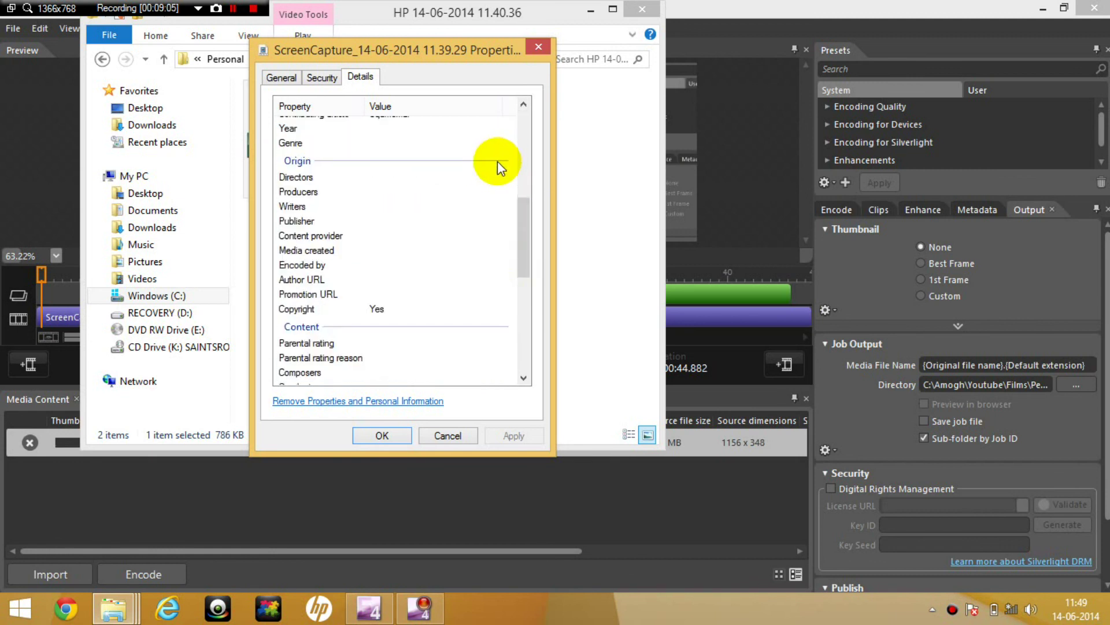
scroll(414, 285, down, 3)
click(417, 281)
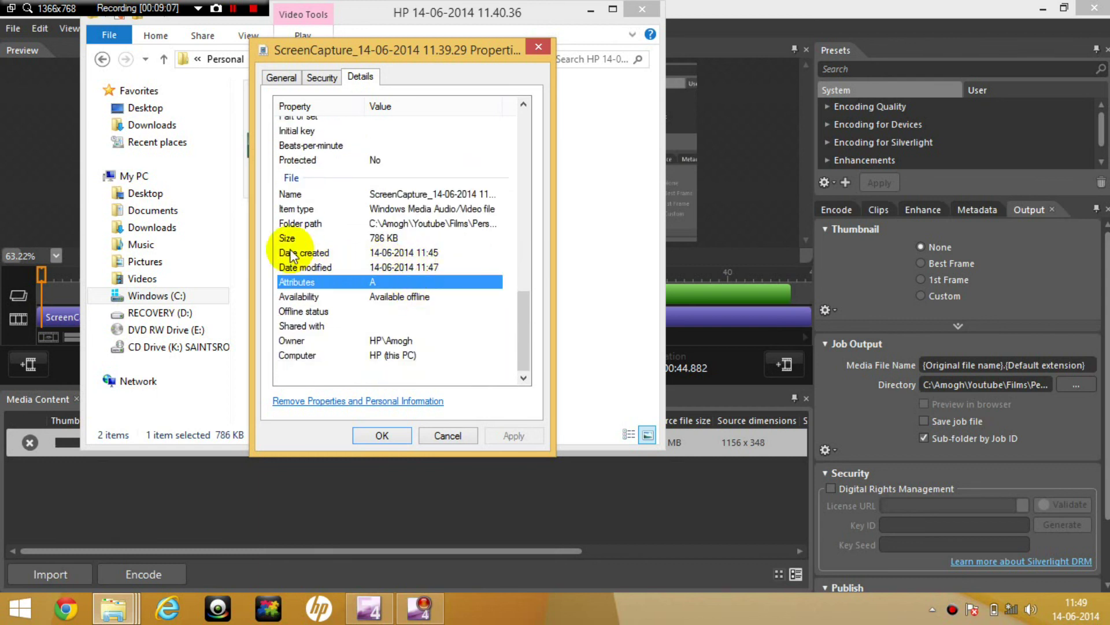
click(381, 434)
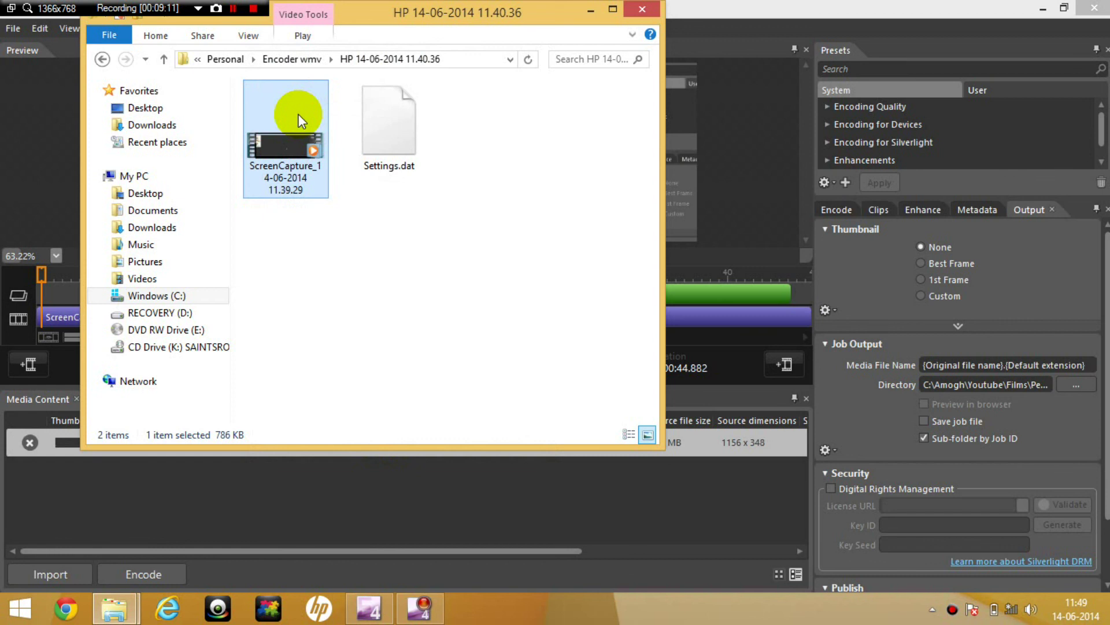
Close the output folder, browse the Timeline menu, and select the overlay and ScreenCapture clips
click(642, 8)
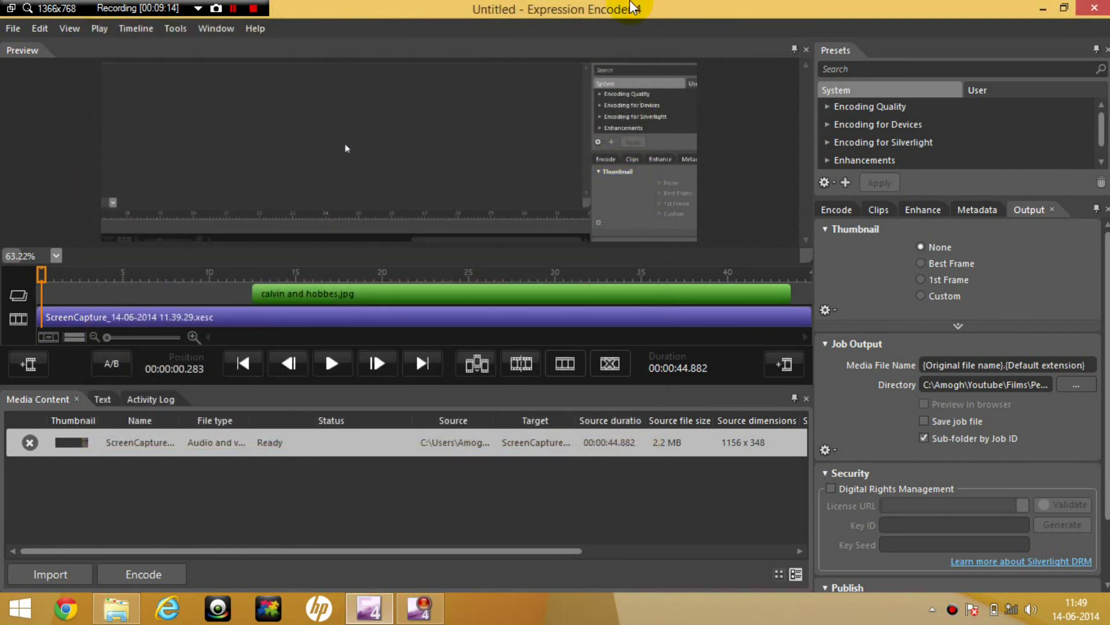
click(137, 29)
click(149, 45)
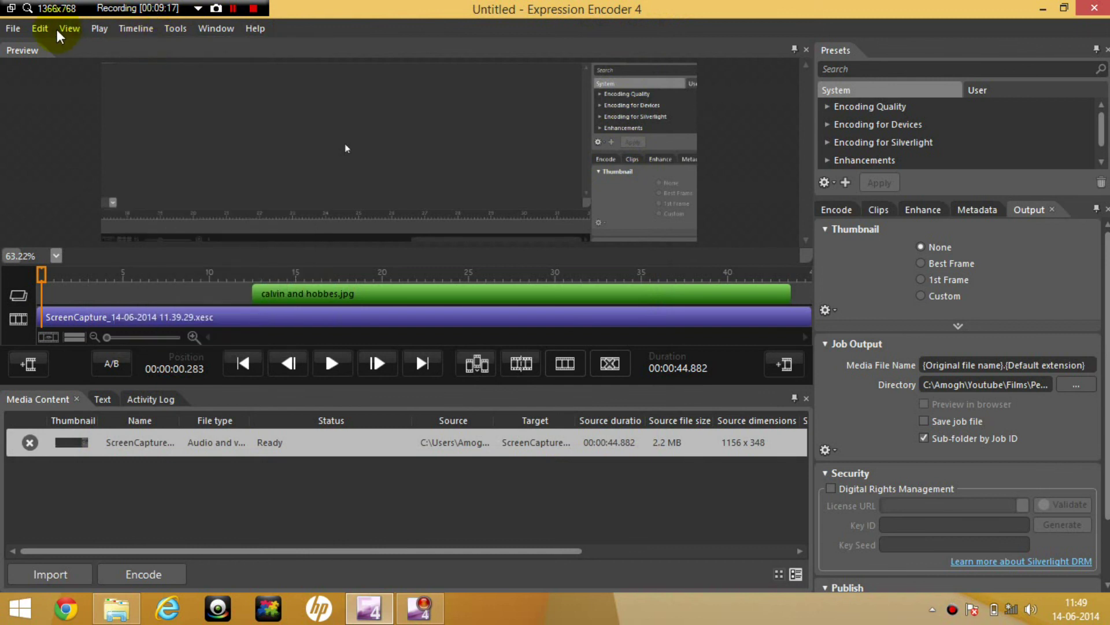
click(100, 29)
mouse_move(136, 28)
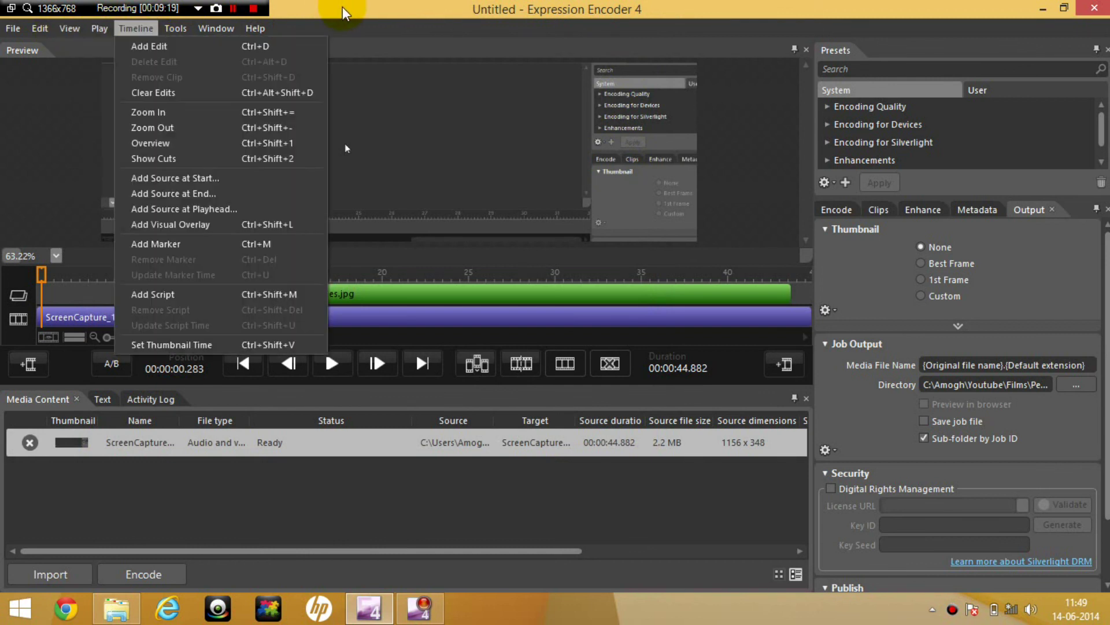
click(431, 38)
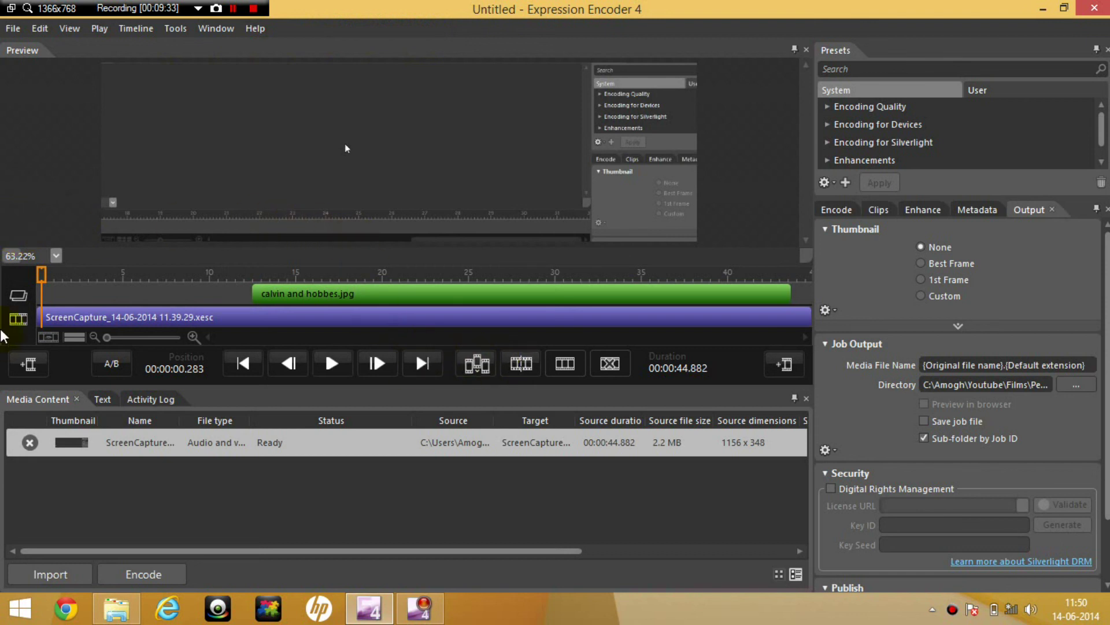
click(49, 311)
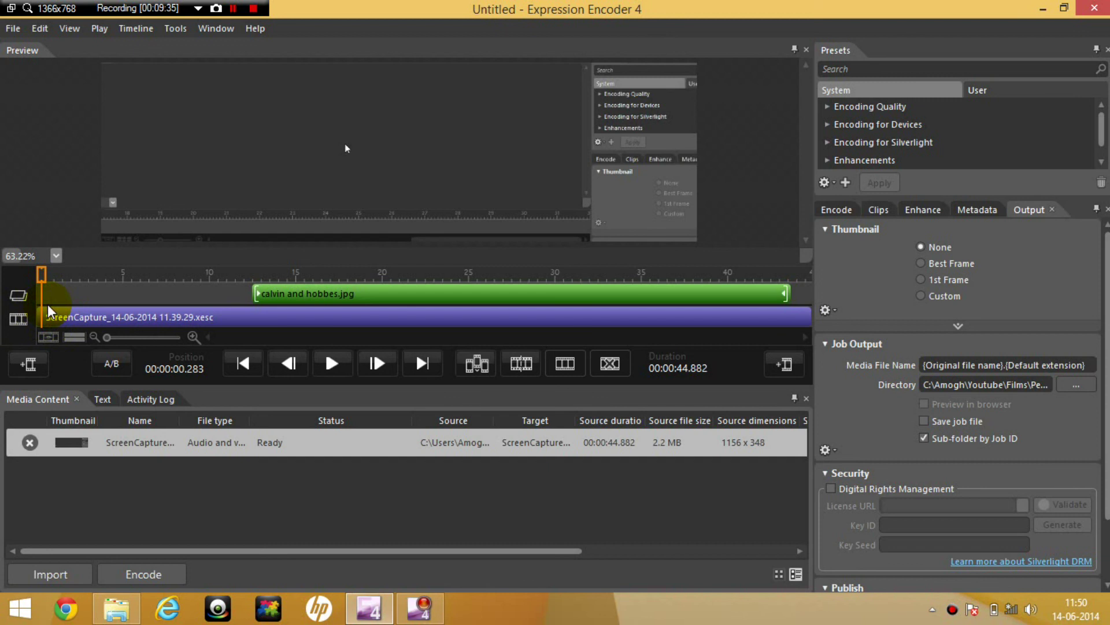
click(50, 315)
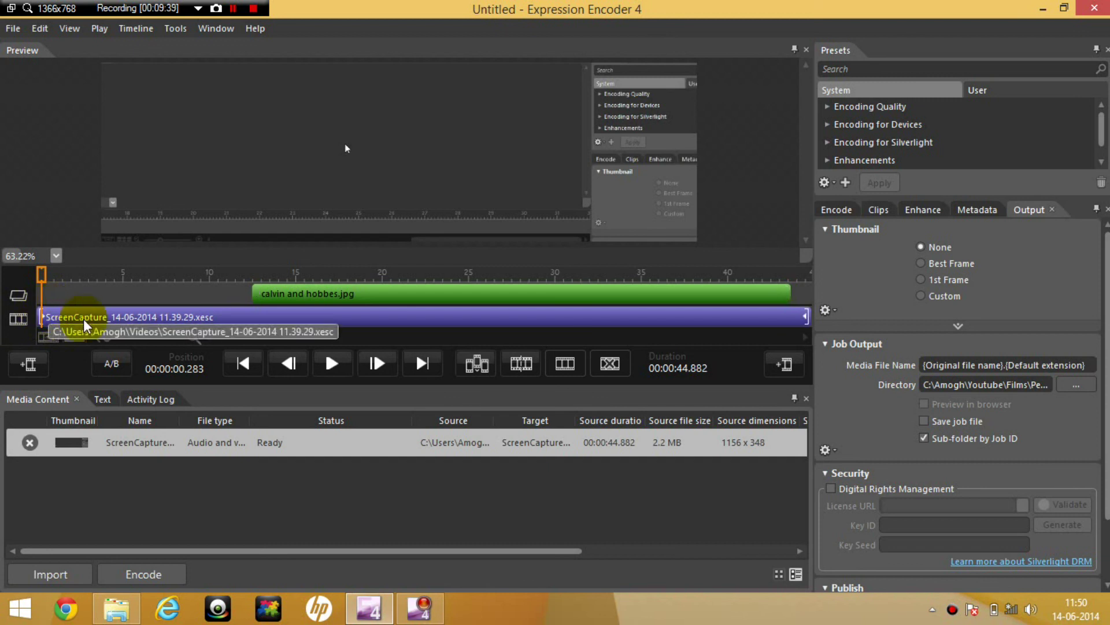